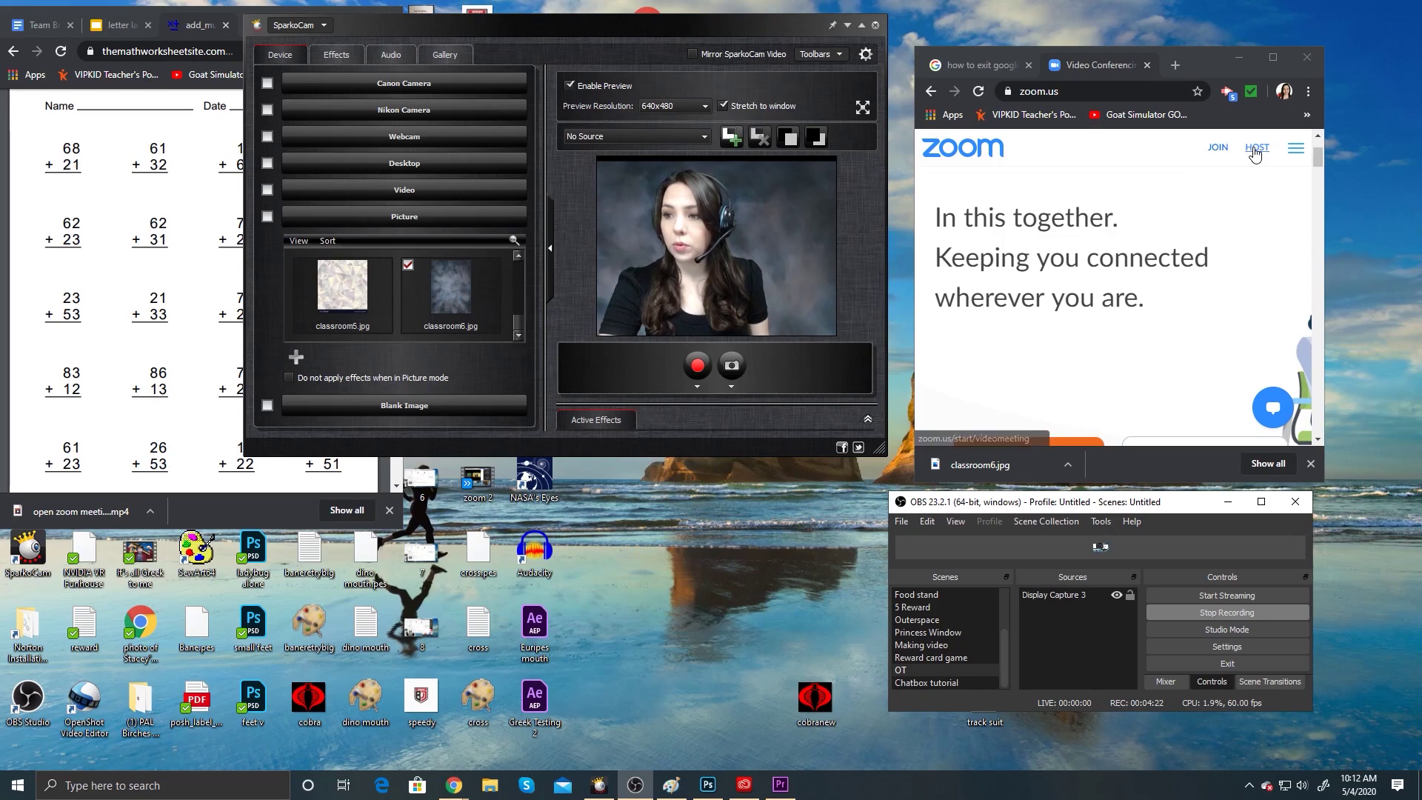
Start a Zoom meeting as host in the desktop app and reposition its meeting window near the middle of the desktop
{"action": "left_click", "coordinate": [1254, 150]}
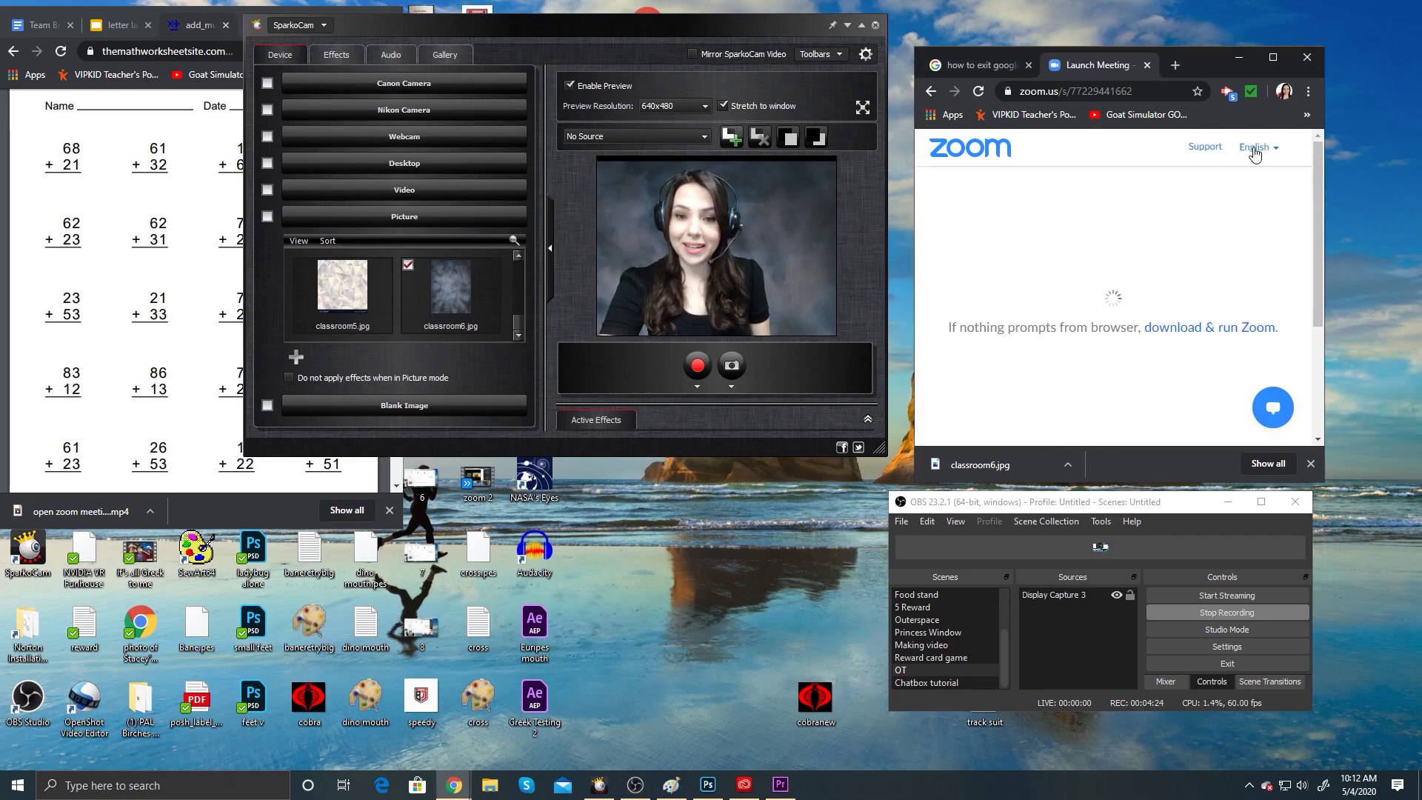
{"action": "left_click", "coordinate": [1173, 194]}
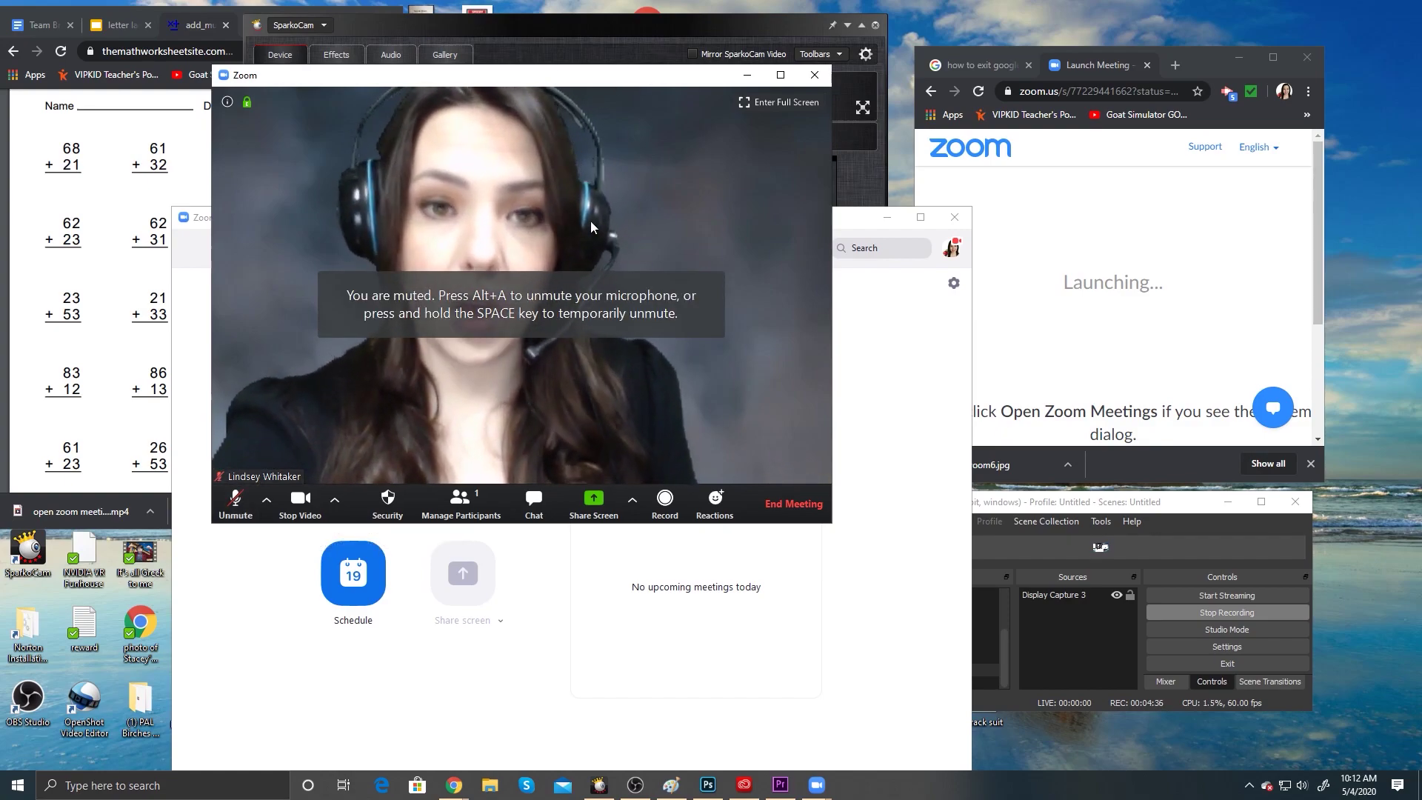
{"action": "left_click_drag", "start_coordinate": [212, 66], "coordinate": [307, 114]}
{"action": "left_click_drag", "start_coordinate": [554, 128], "coordinate": [606, 132]}
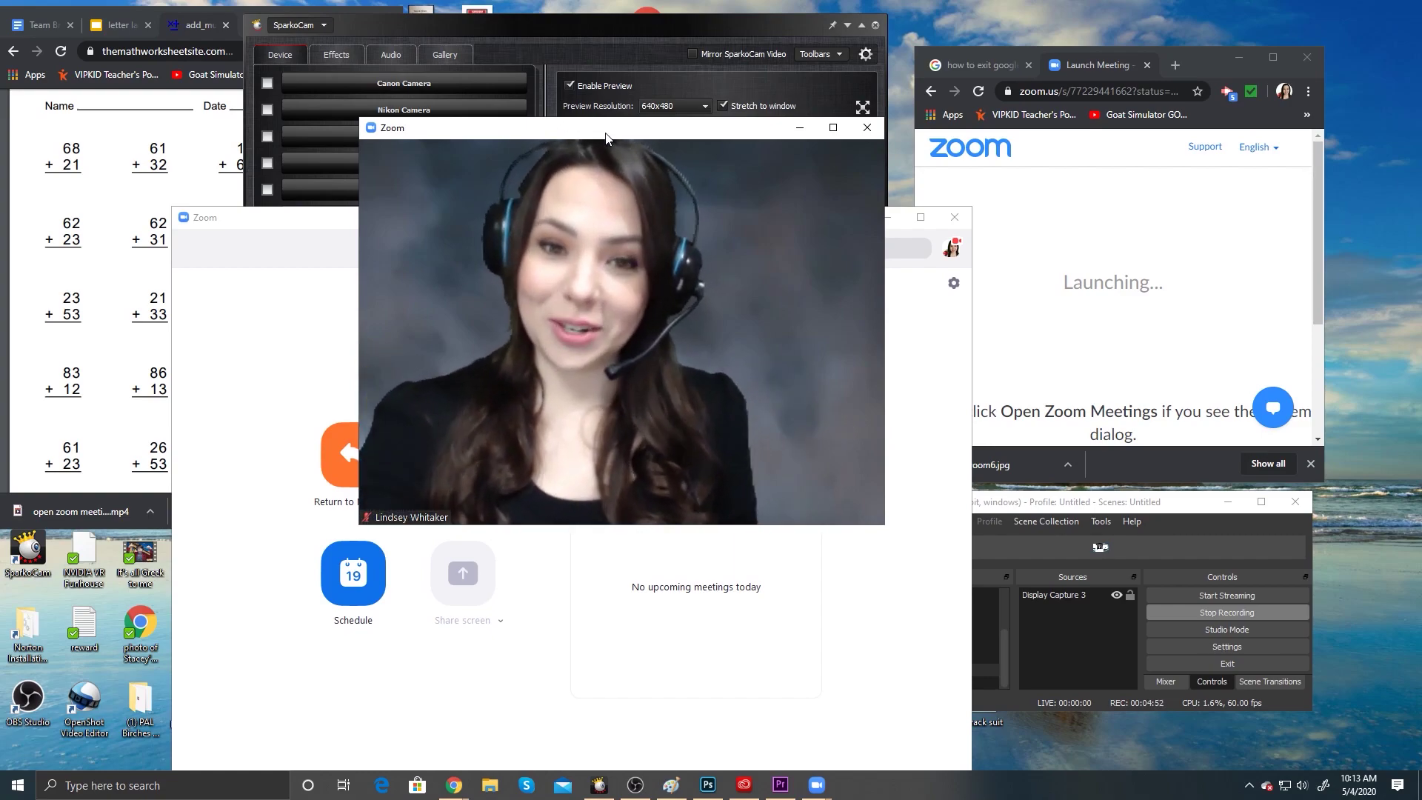
{"action": "mouse_move", "coordinate": [561, 143]}
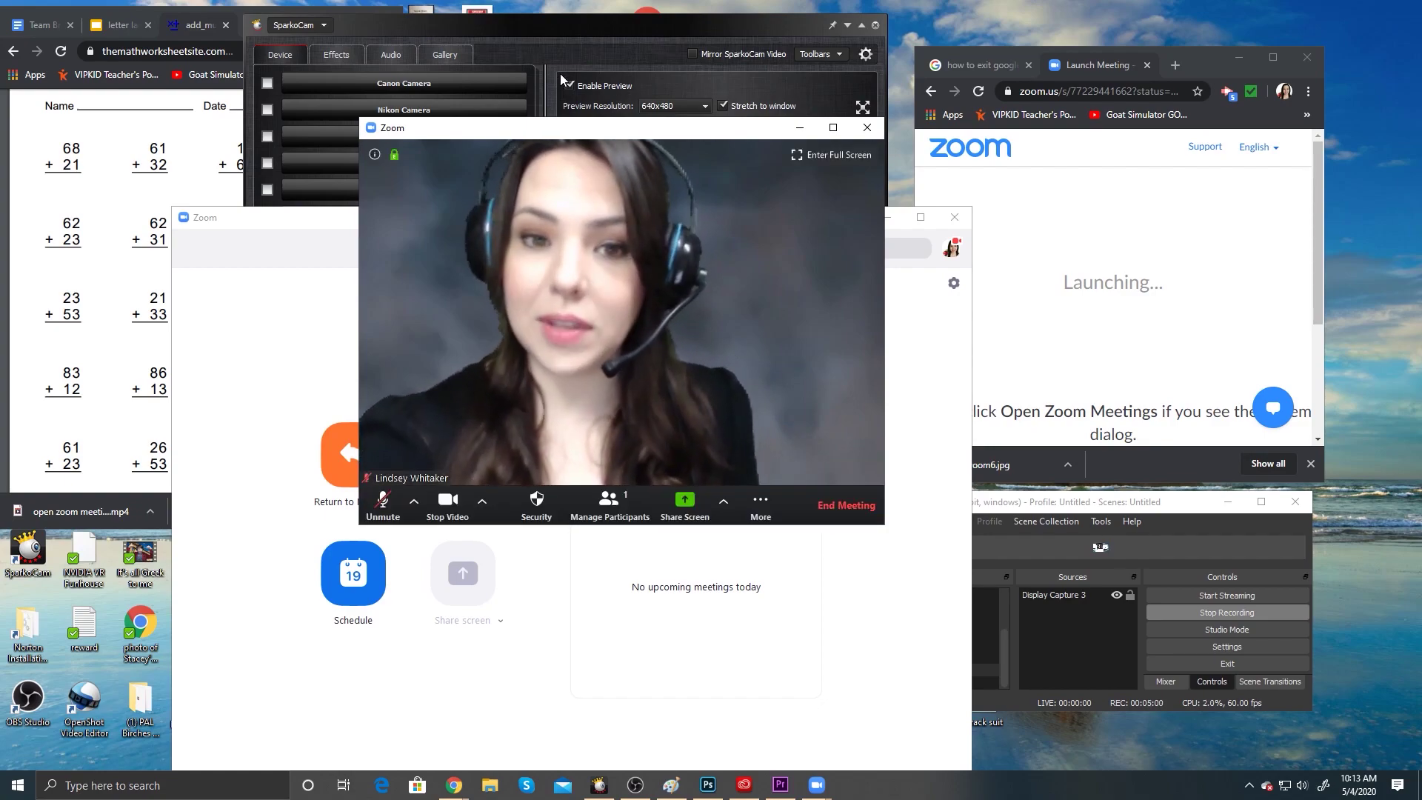
{"action": "left_click_drag", "start_coordinate": [552, 120], "coordinate": [474, 147]}
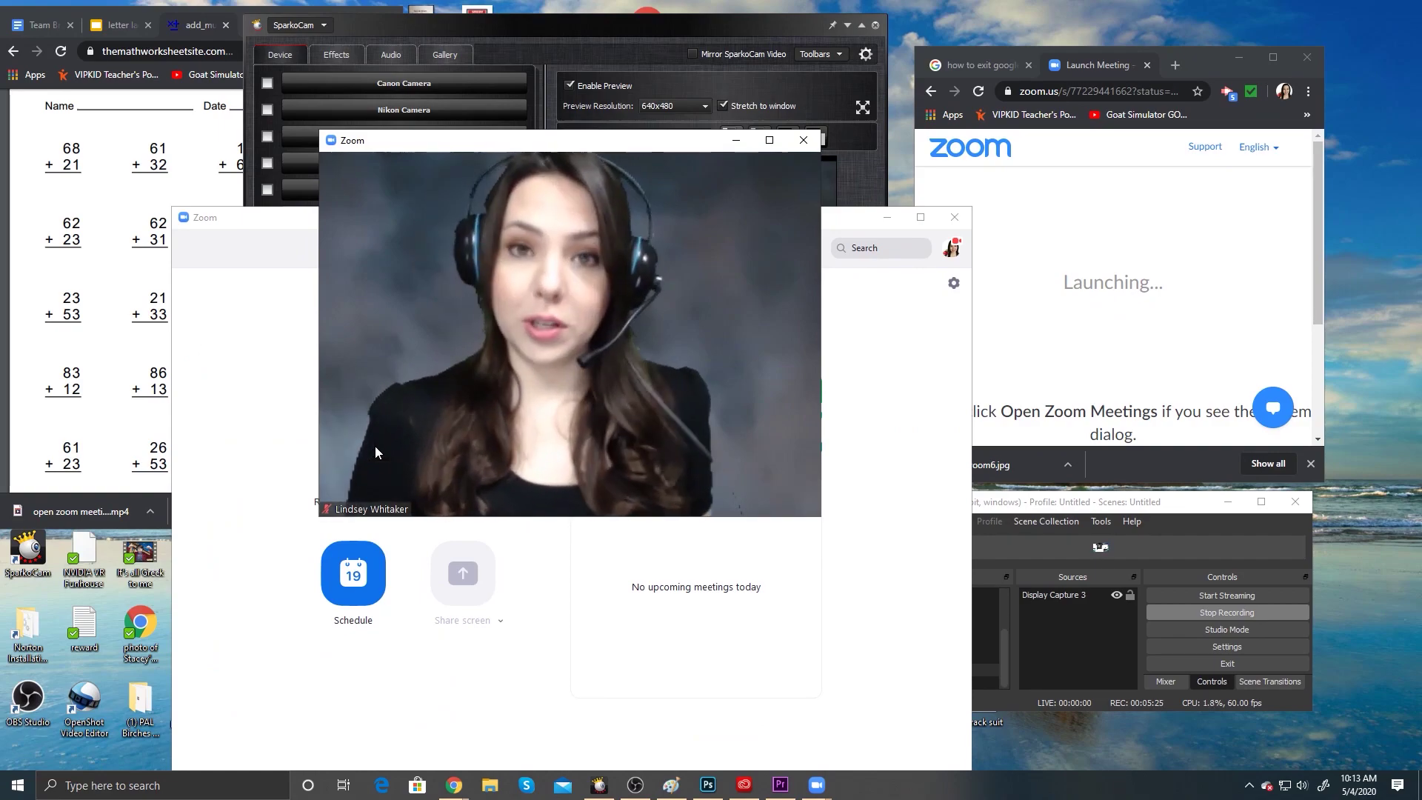
Review the meeting's microphone and speaker choices, and minimize the Zoom home window behind the meeting
{"action": "mouse_move", "coordinate": [386, 496]}
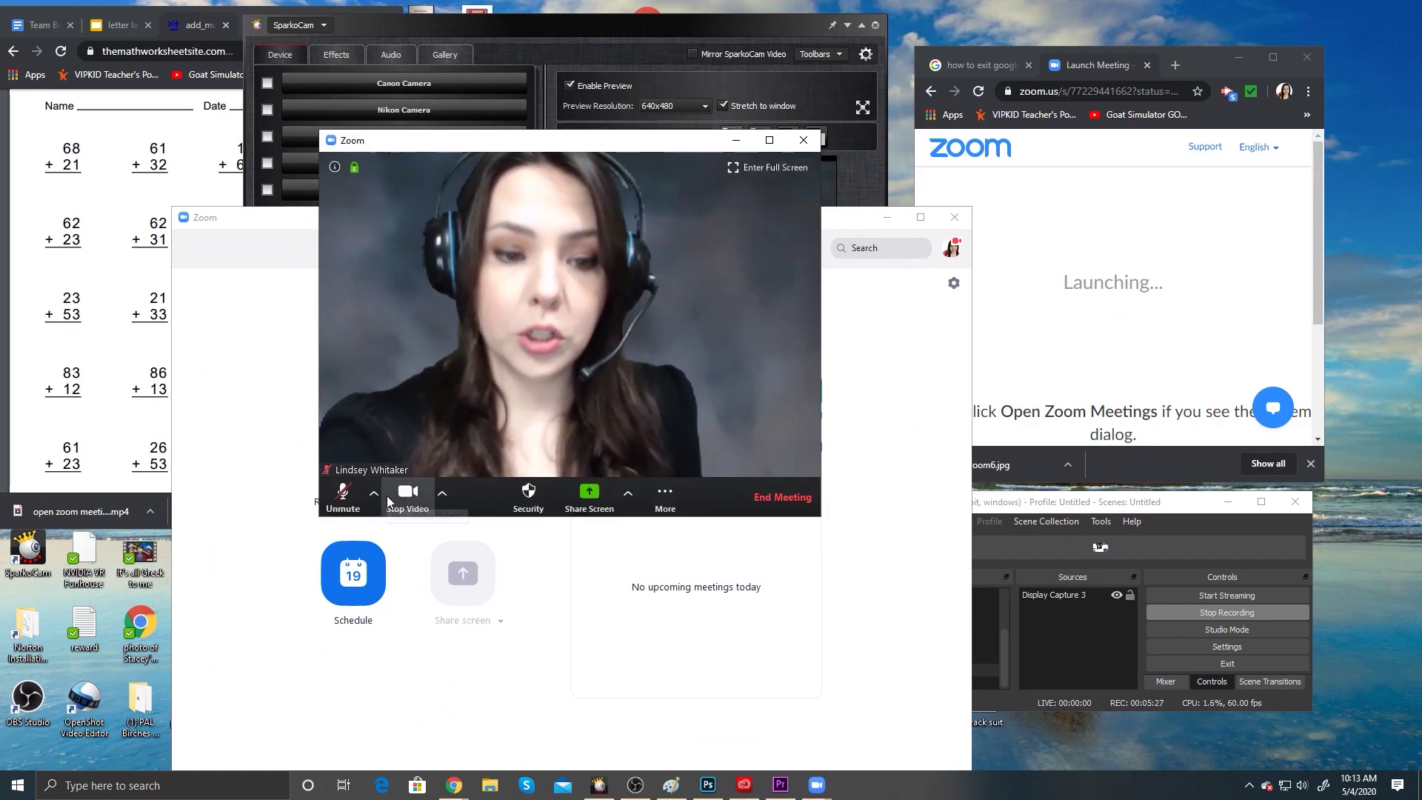
{"action": "left_click", "coordinate": [375, 494]}
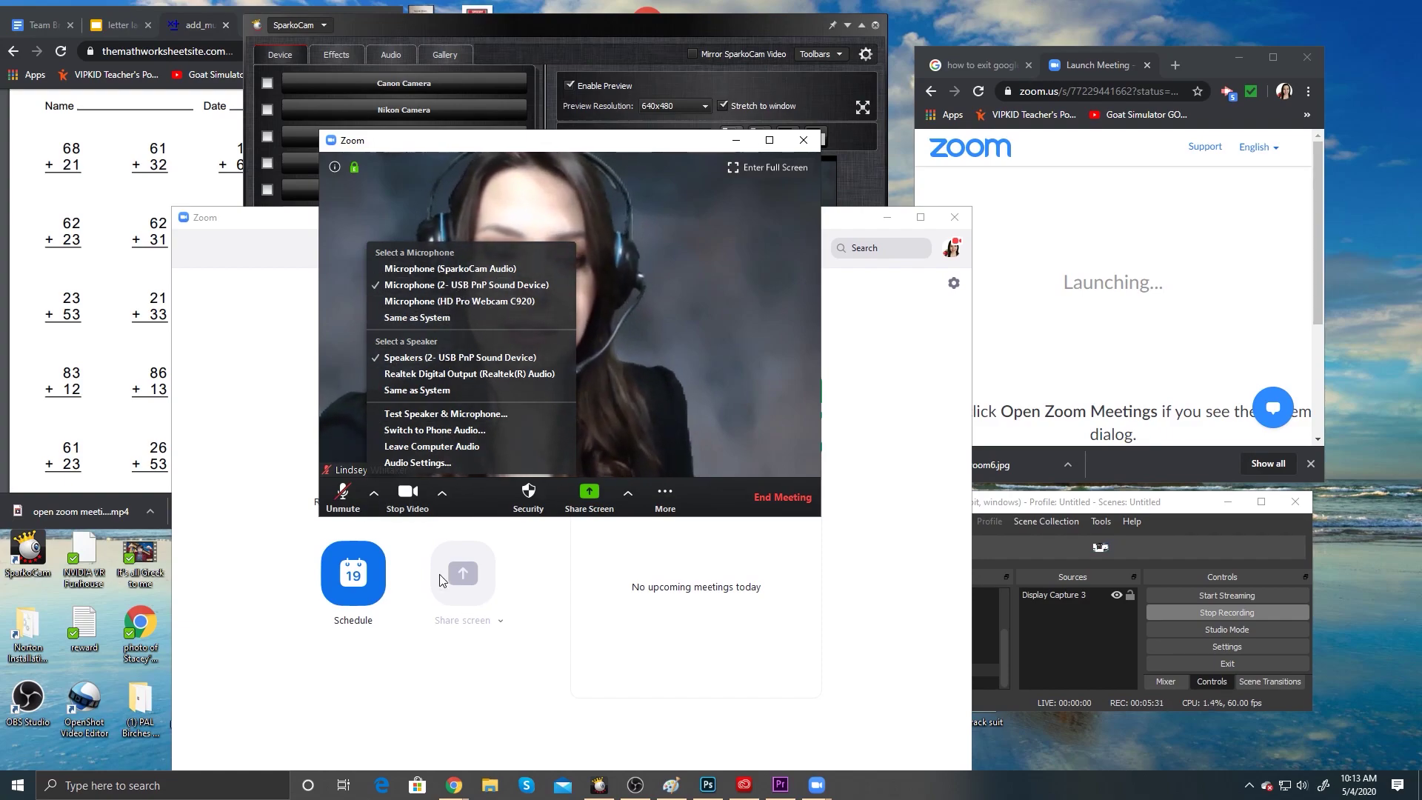
{"action": "left_click", "coordinate": [275, 471]}
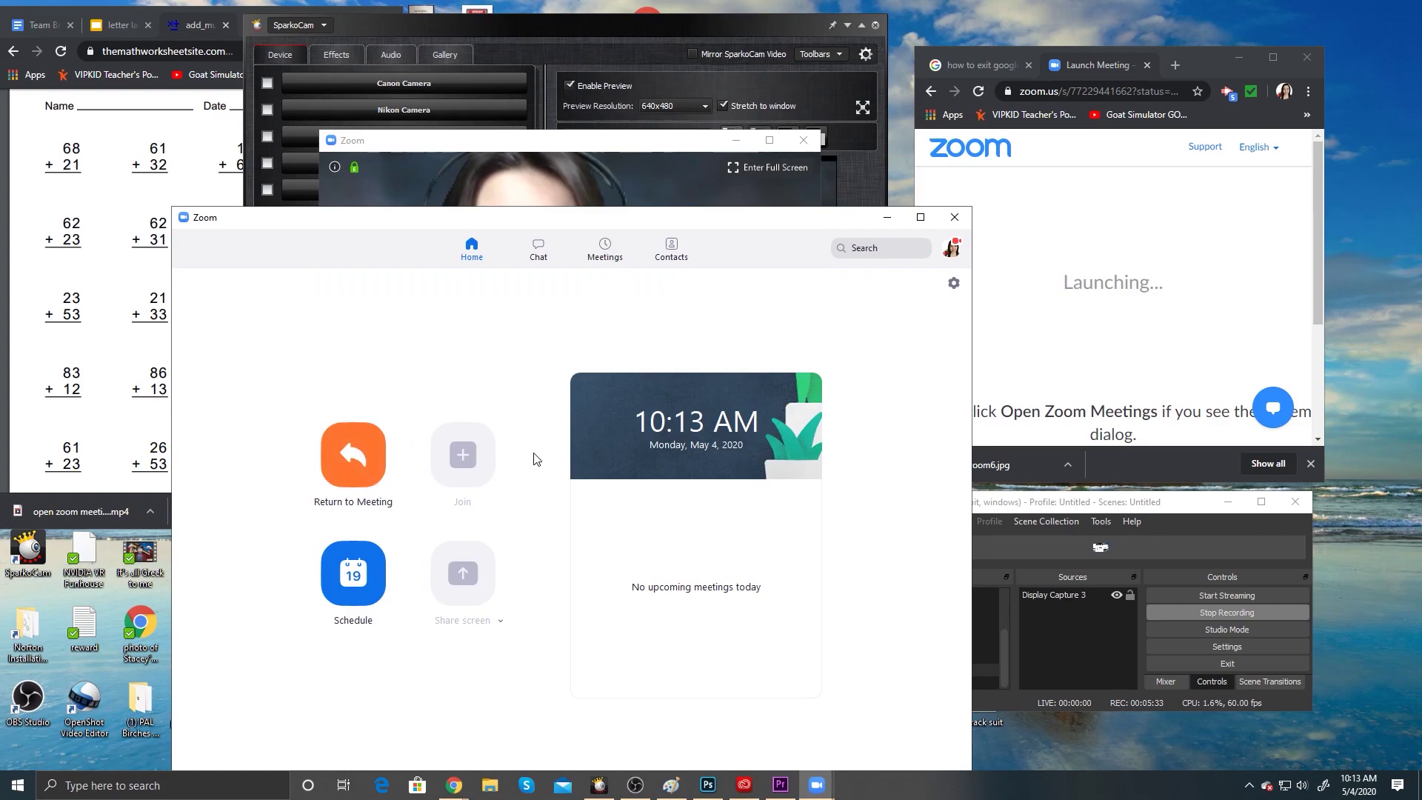
{"action": "left_click", "coordinate": [888, 221]}
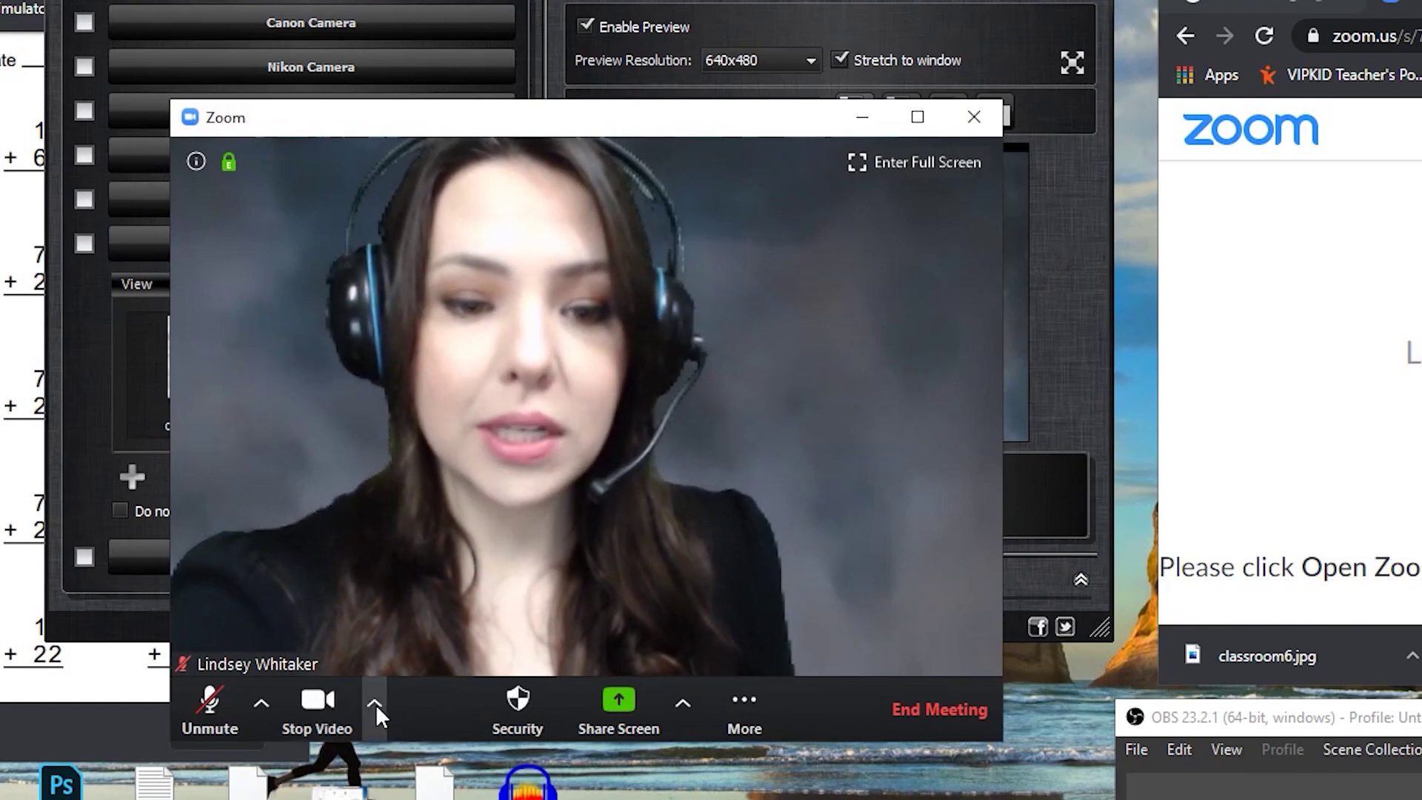
Bring up the meeting's video settings from the camera options and show the available virtual backgrounds
{"action": "left_click", "coordinate": [376, 703]}
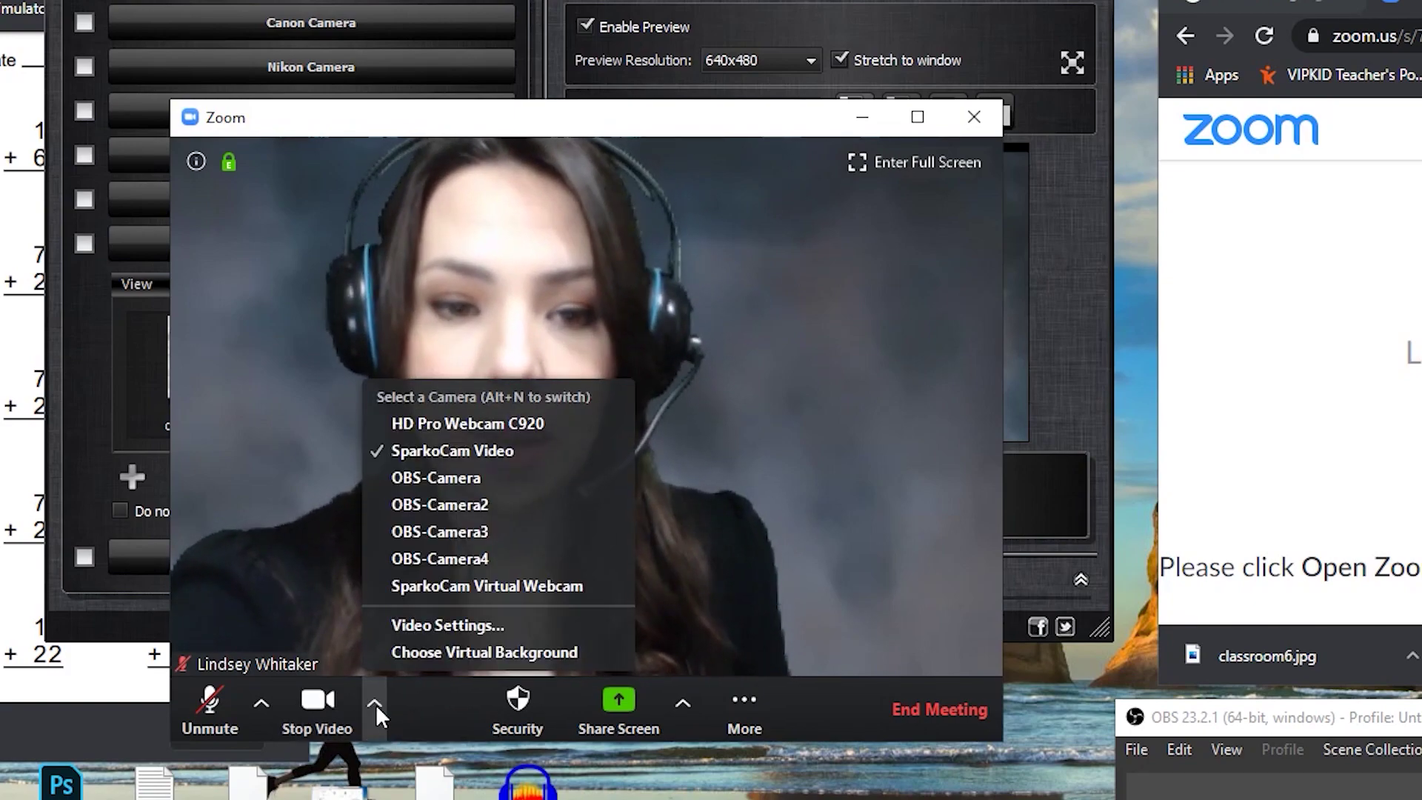
{"action": "left_click", "coordinate": [452, 624]}
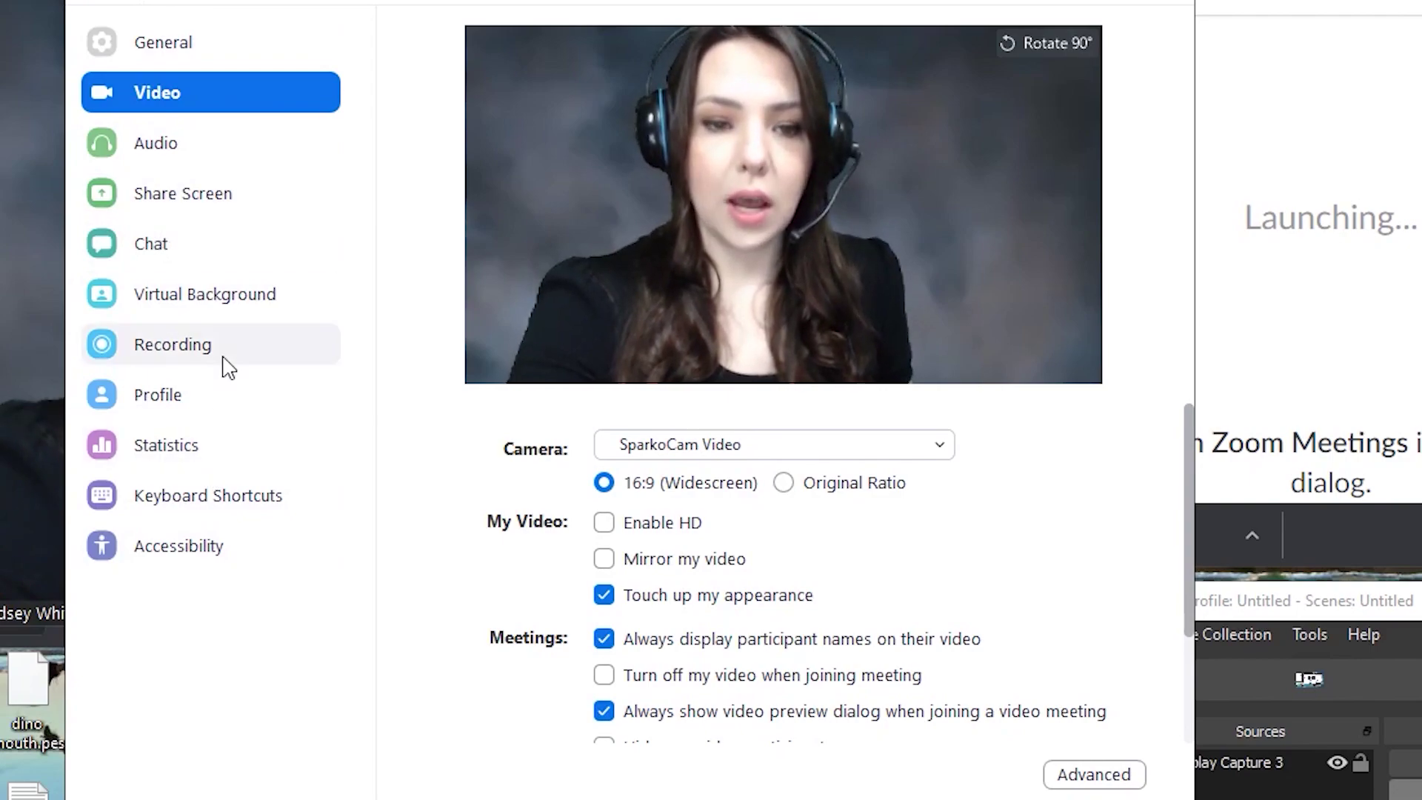
{"action": "left_click", "coordinate": [221, 302]}
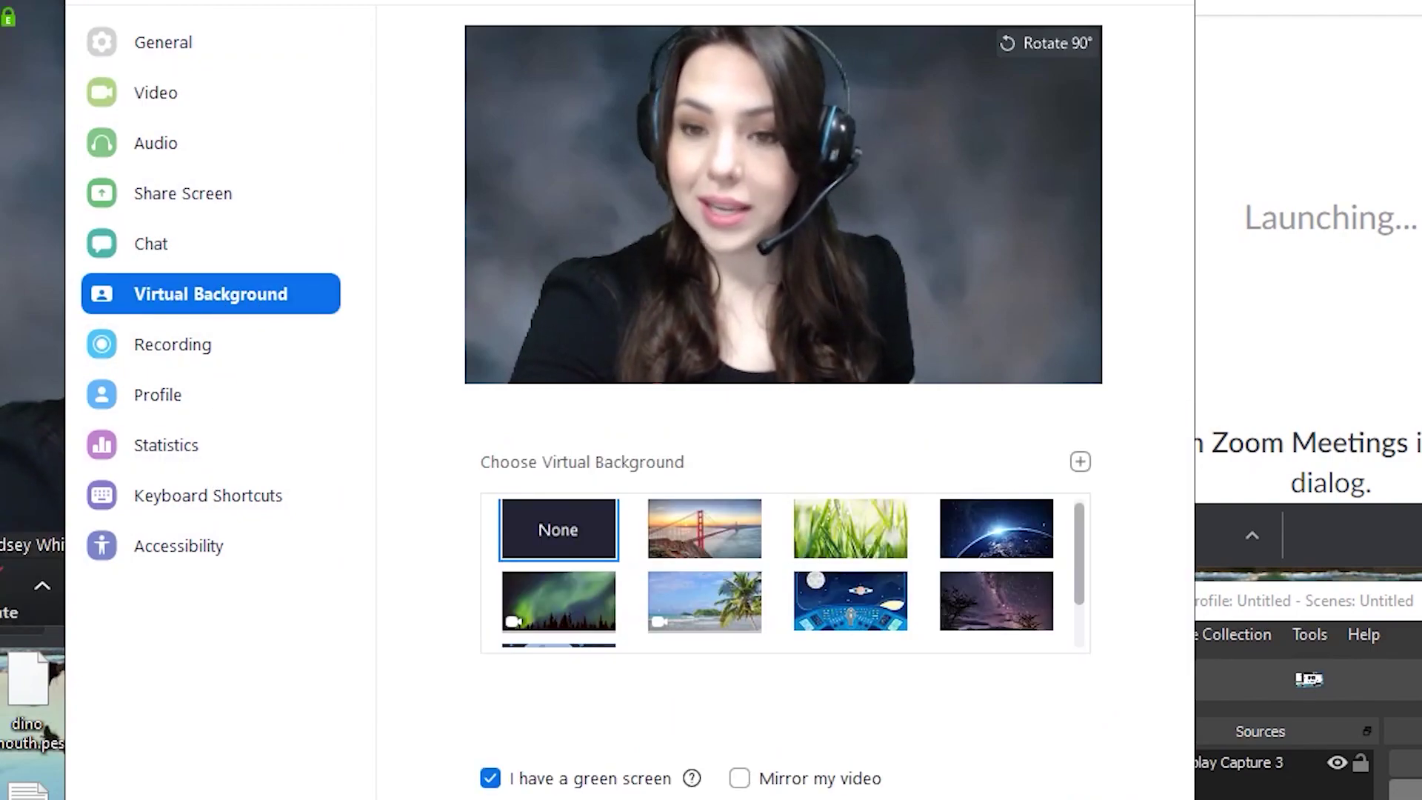
{"action": "left_click_drag", "start_coordinate": [1082, 587], "coordinate": [1085, 561]}
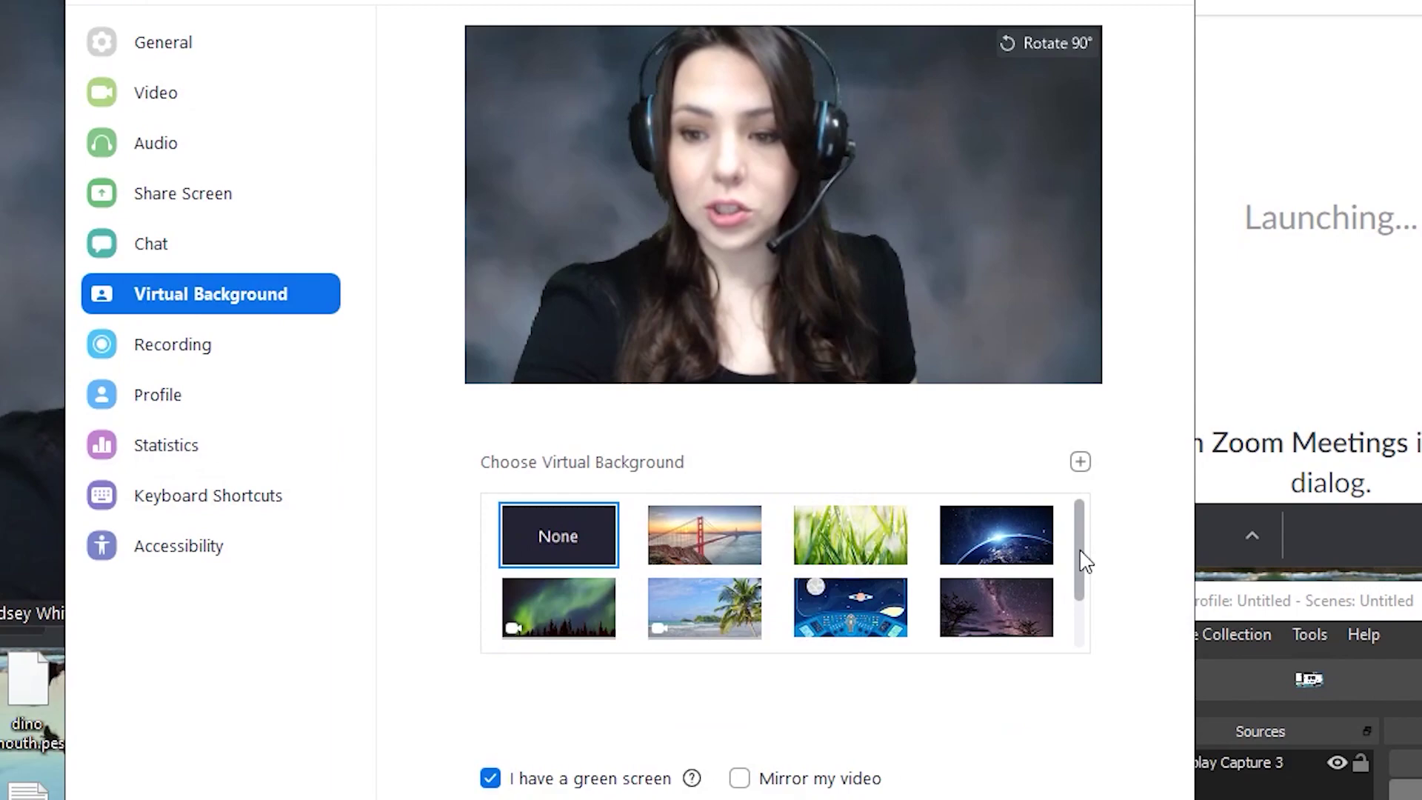
With the green screen option off, preview the bridge, spaceship cockpit, kenya night, Earth, aurora, palm beach and grass virtual backgrounds
{"action": "left_click", "coordinate": [721, 523]}
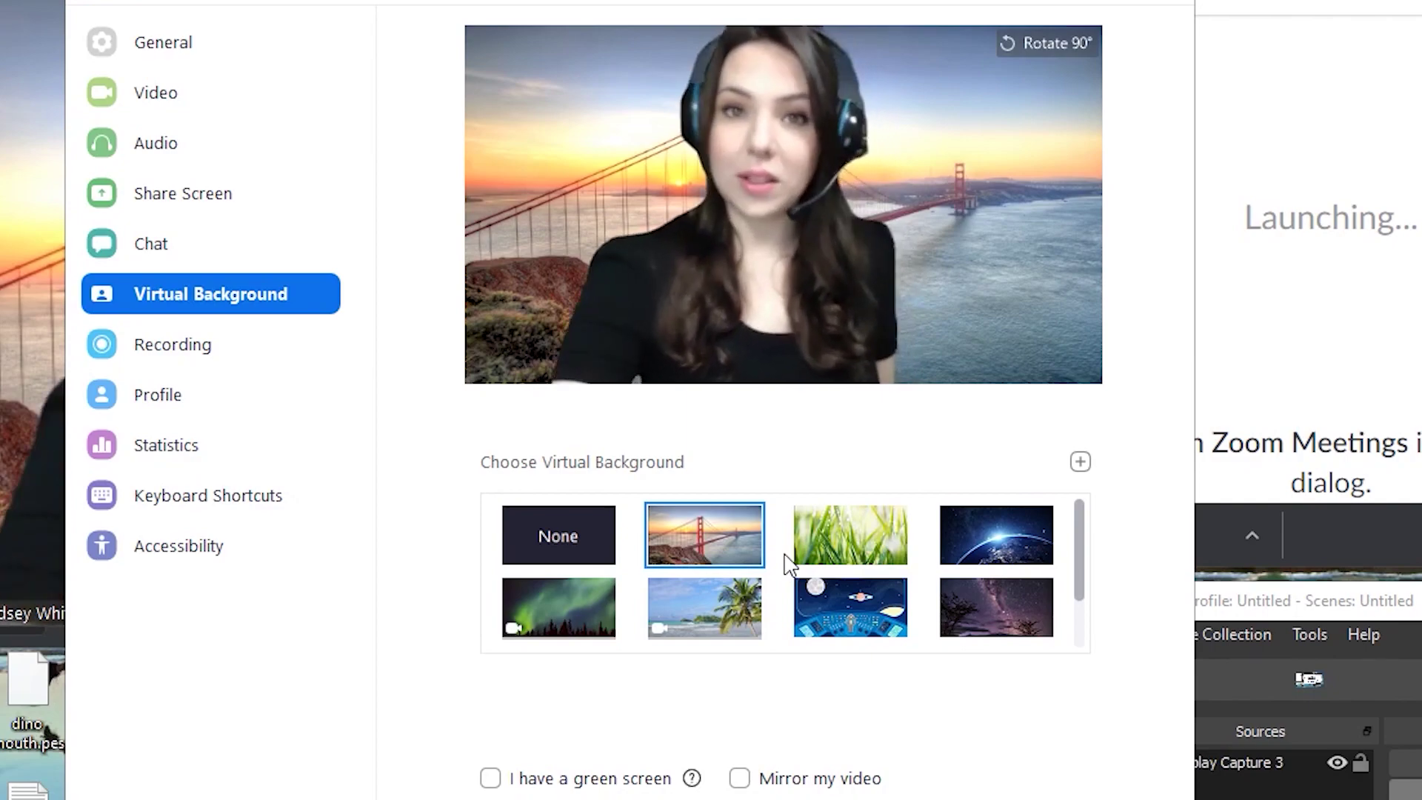
{"action": "left_click", "coordinate": [823, 588]}
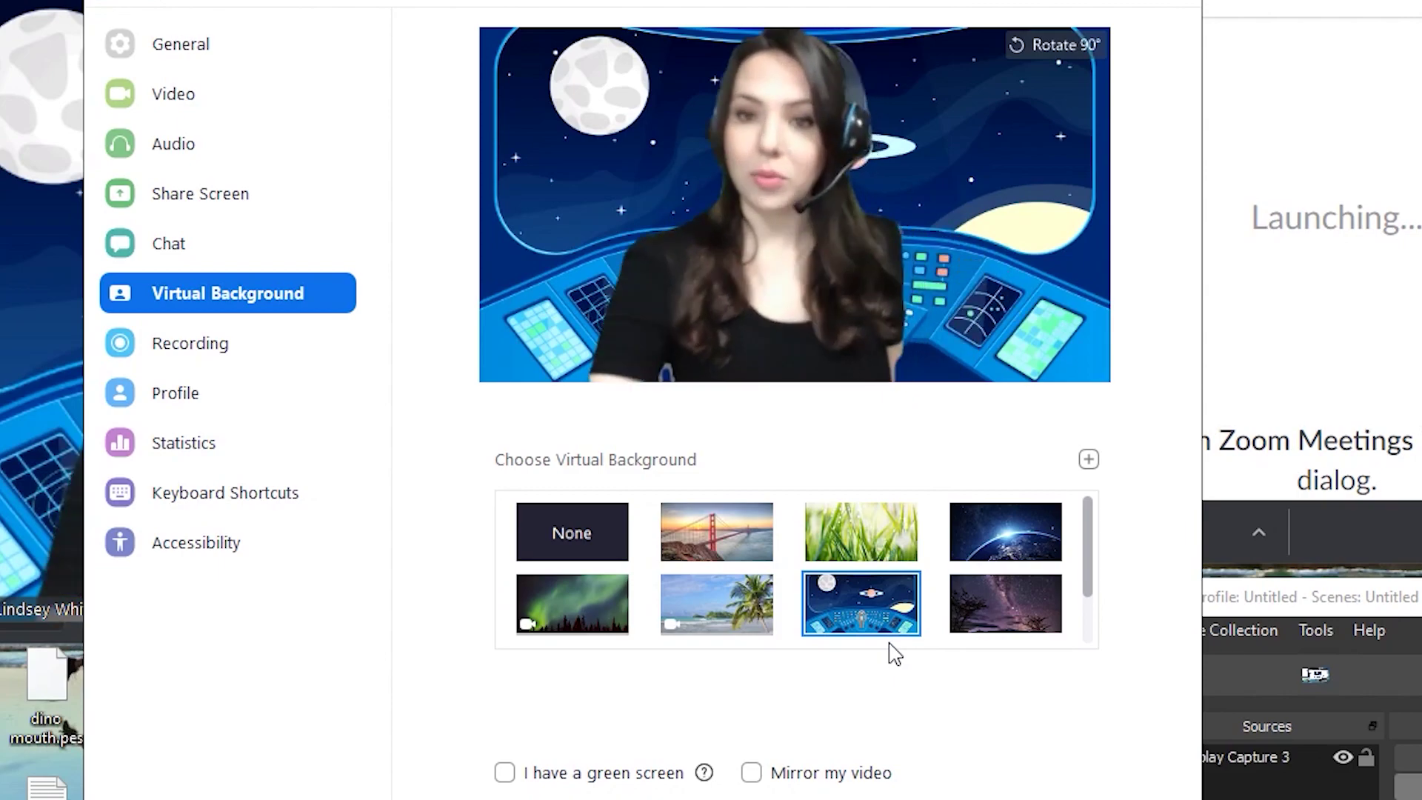
{"action": "left_click", "coordinate": [993, 601]}
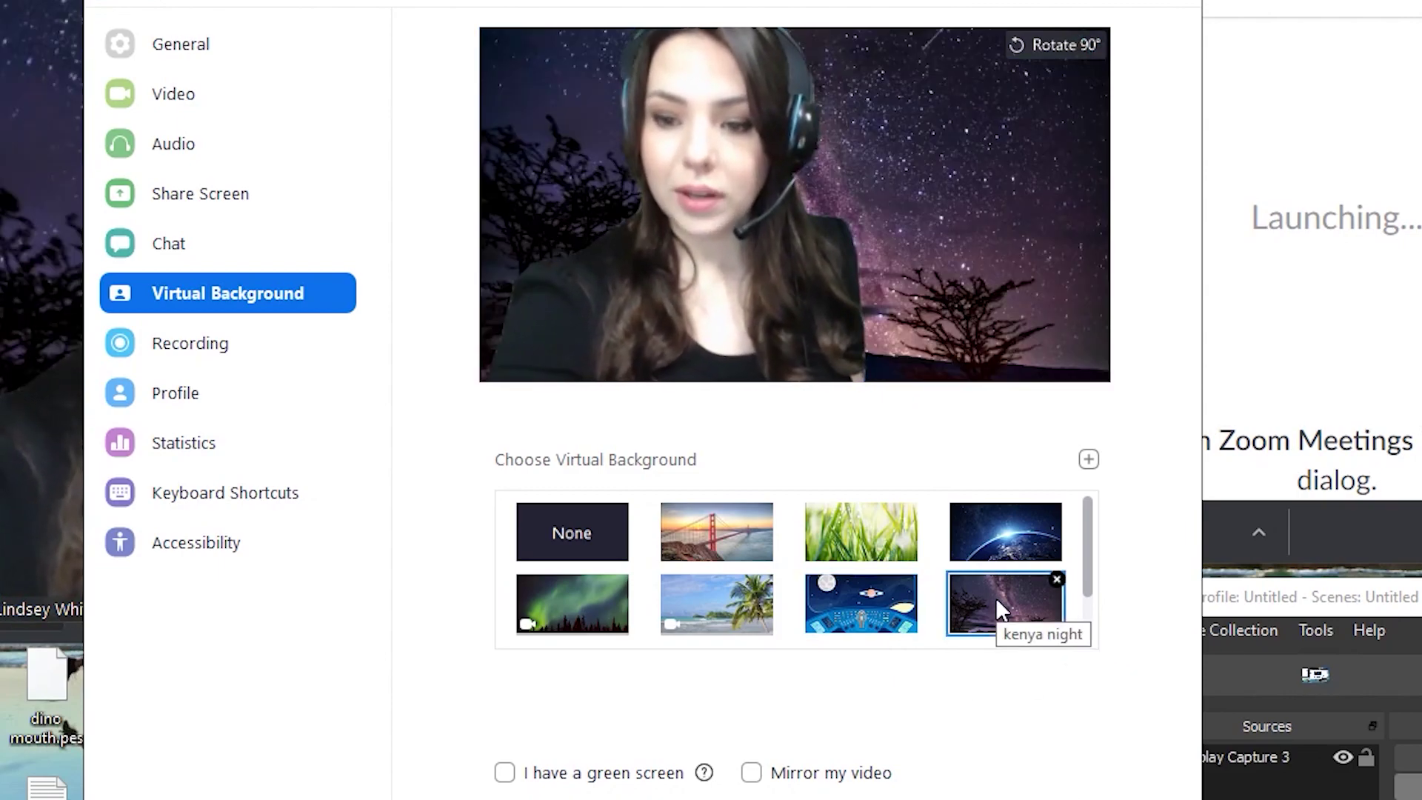
{"action": "left_click", "coordinate": [966, 513]}
{"action": "left_click", "coordinate": [558, 603]}
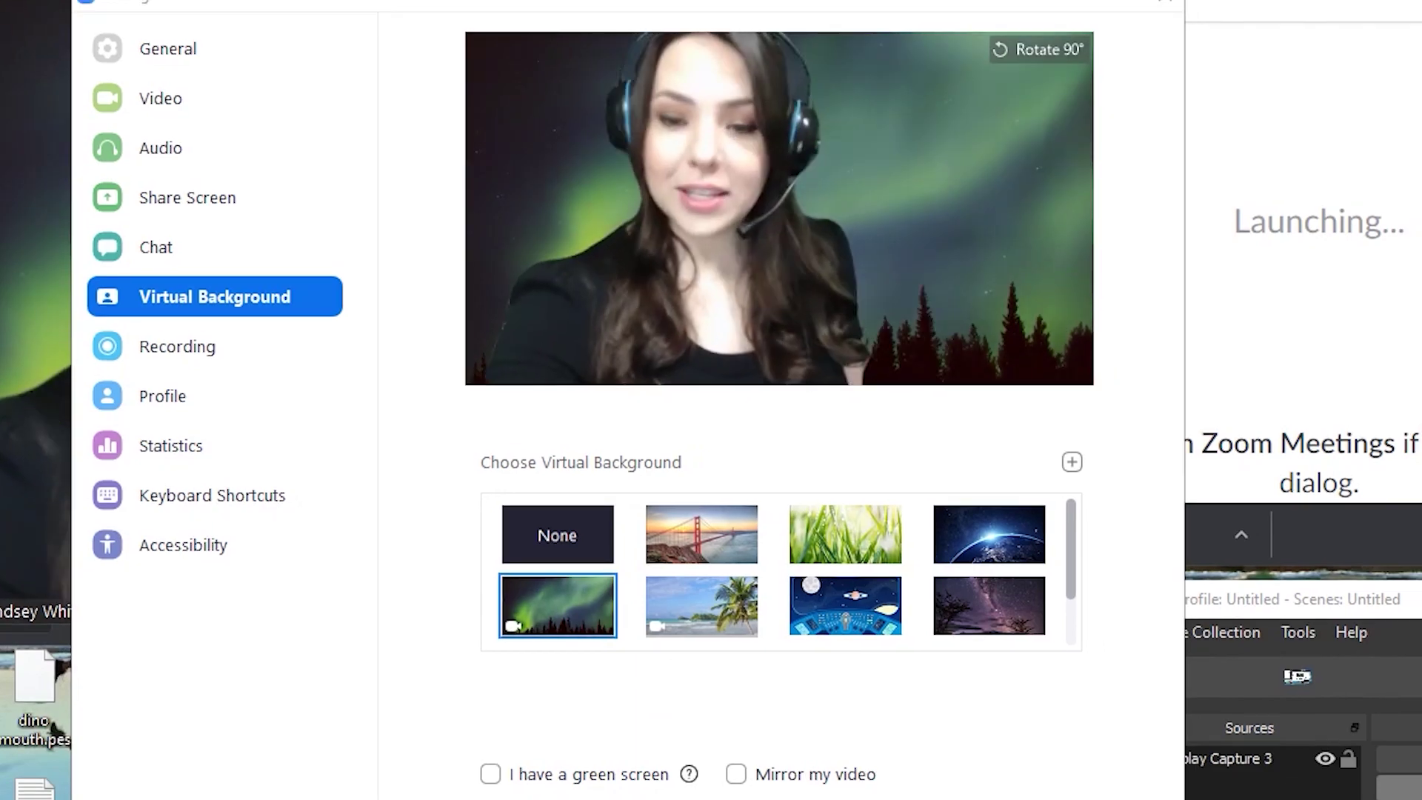
{"action": "left_click", "coordinate": [676, 601]}
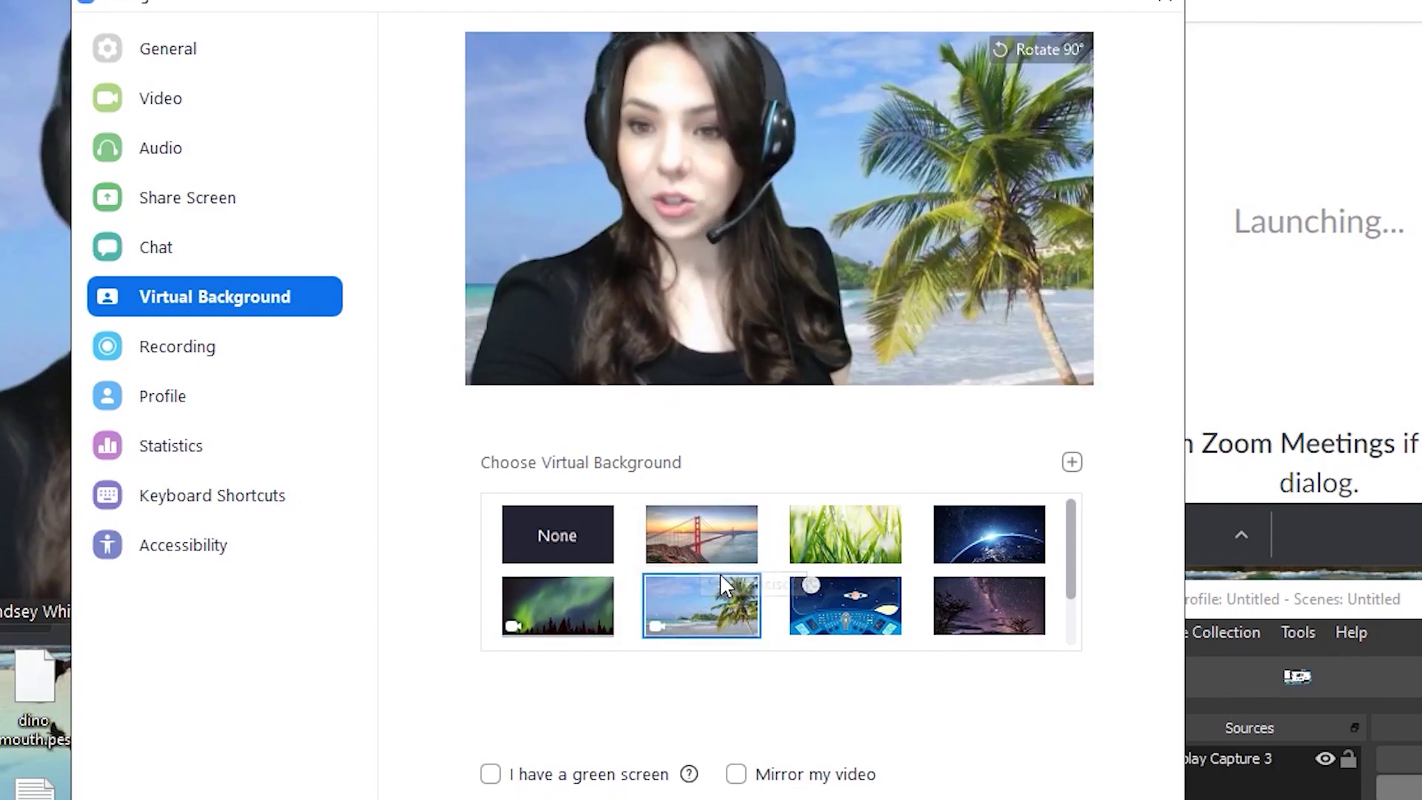
{"action": "left_click", "coordinate": [820, 523]}
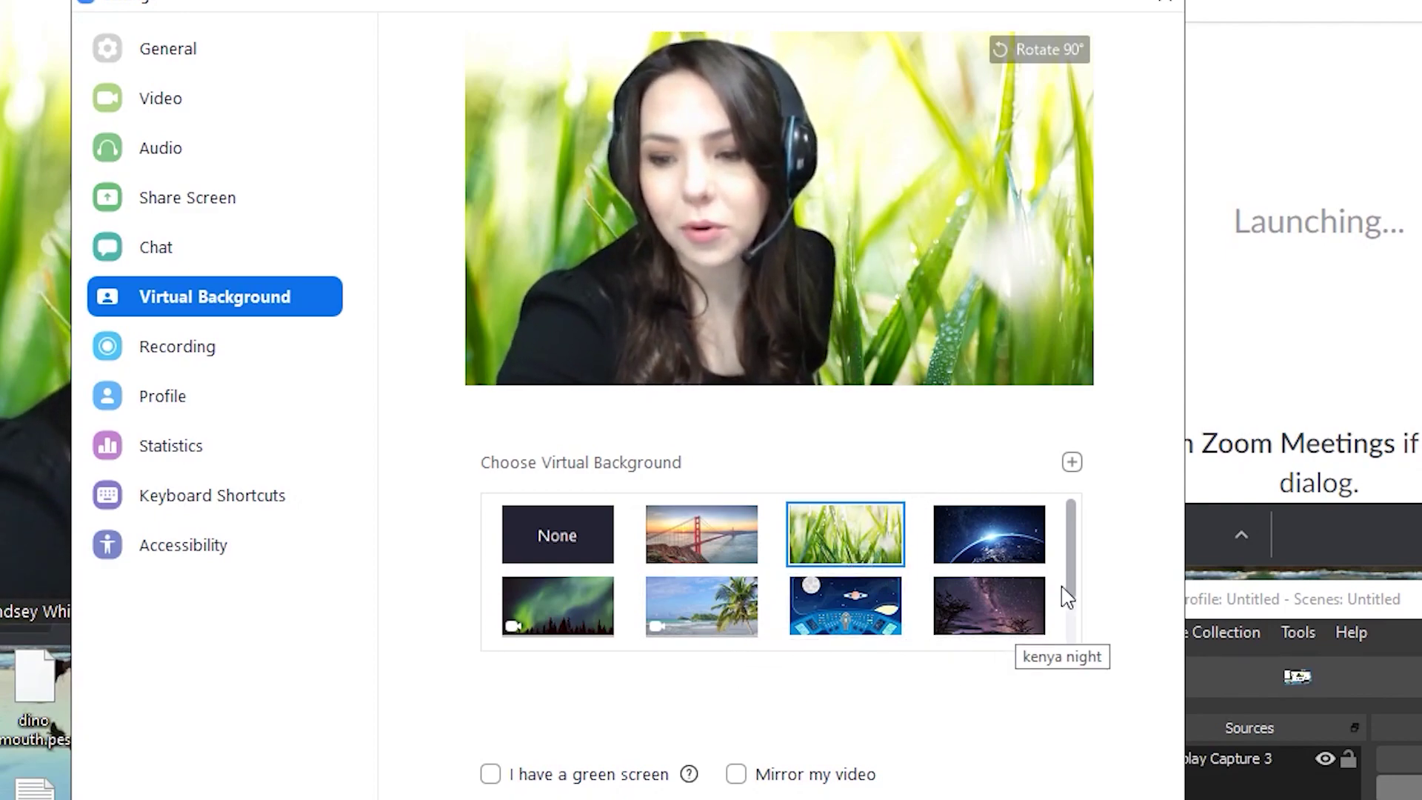
{"action": "scroll", "coordinate": [1066, 600], "scroll_direction": "down", "scroll_amount": 2}
{"action": "scroll", "coordinate": [1070, 592], "scroll_direction": "up", "scroll_amount": 2}
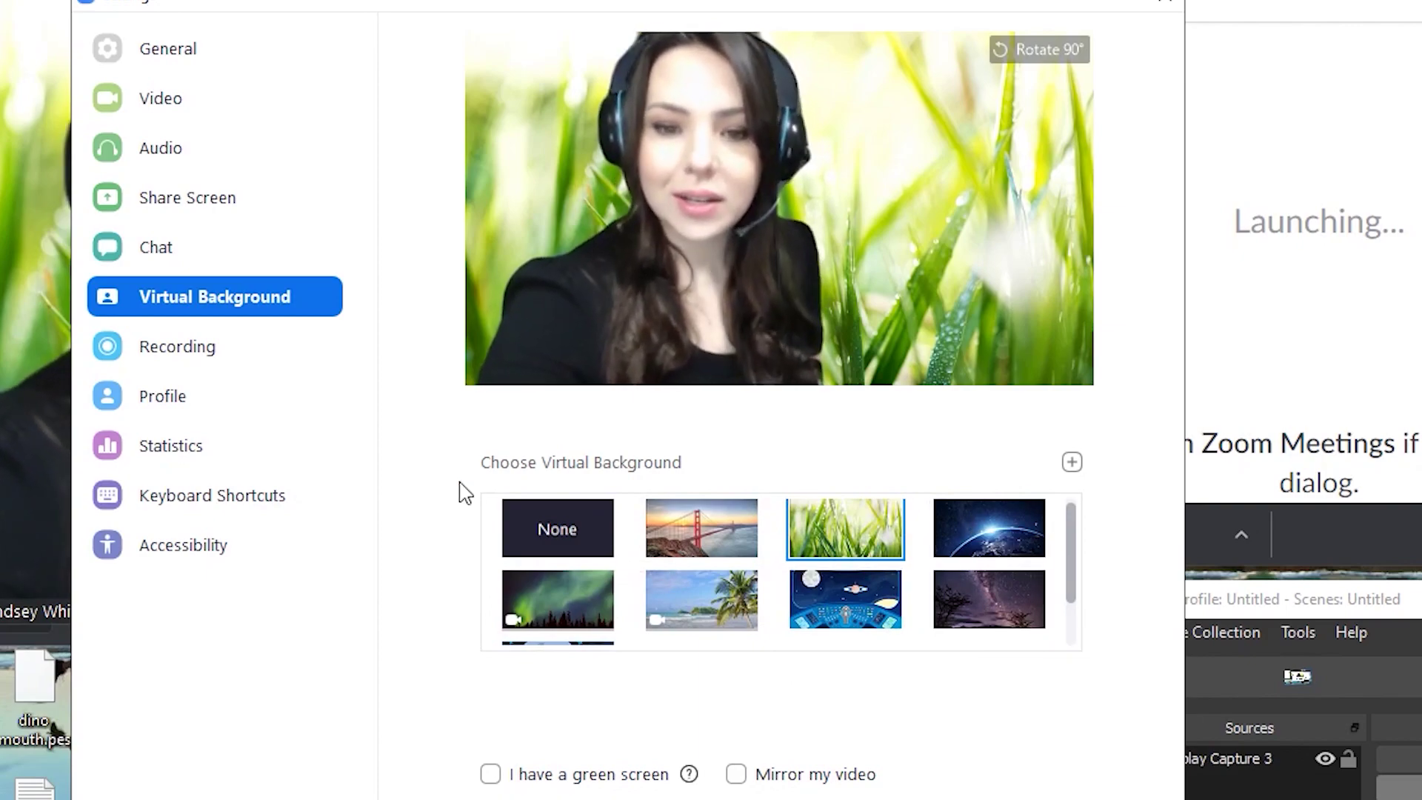
Turn on the green screen option and reset the virtual background to None, closing the settings
{"action": "left_click", "coordinate": [491, 774]}
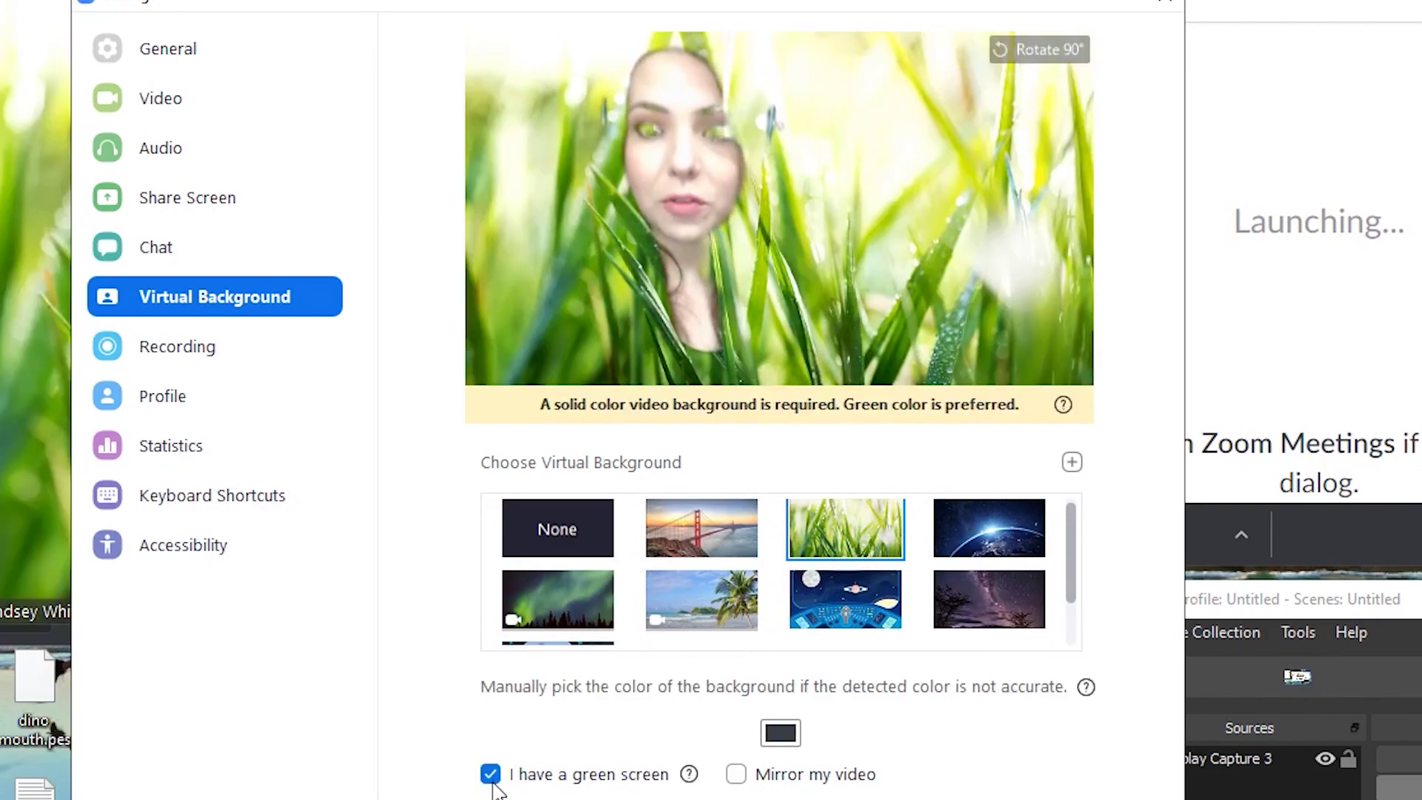
{"action": "left_click", "coordinate": [546, 539]}
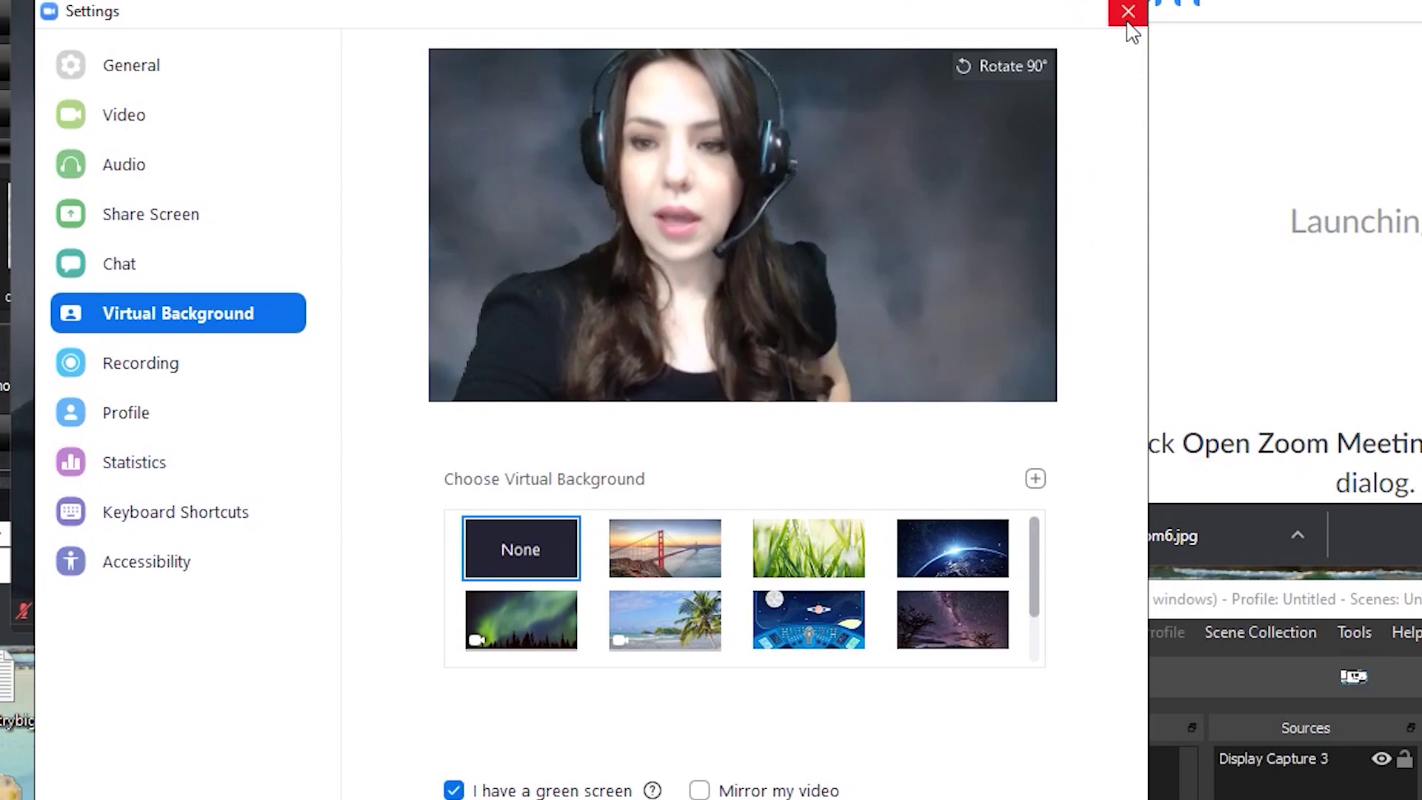
{"action": "left_click", "coordinate": [1128, 16]}
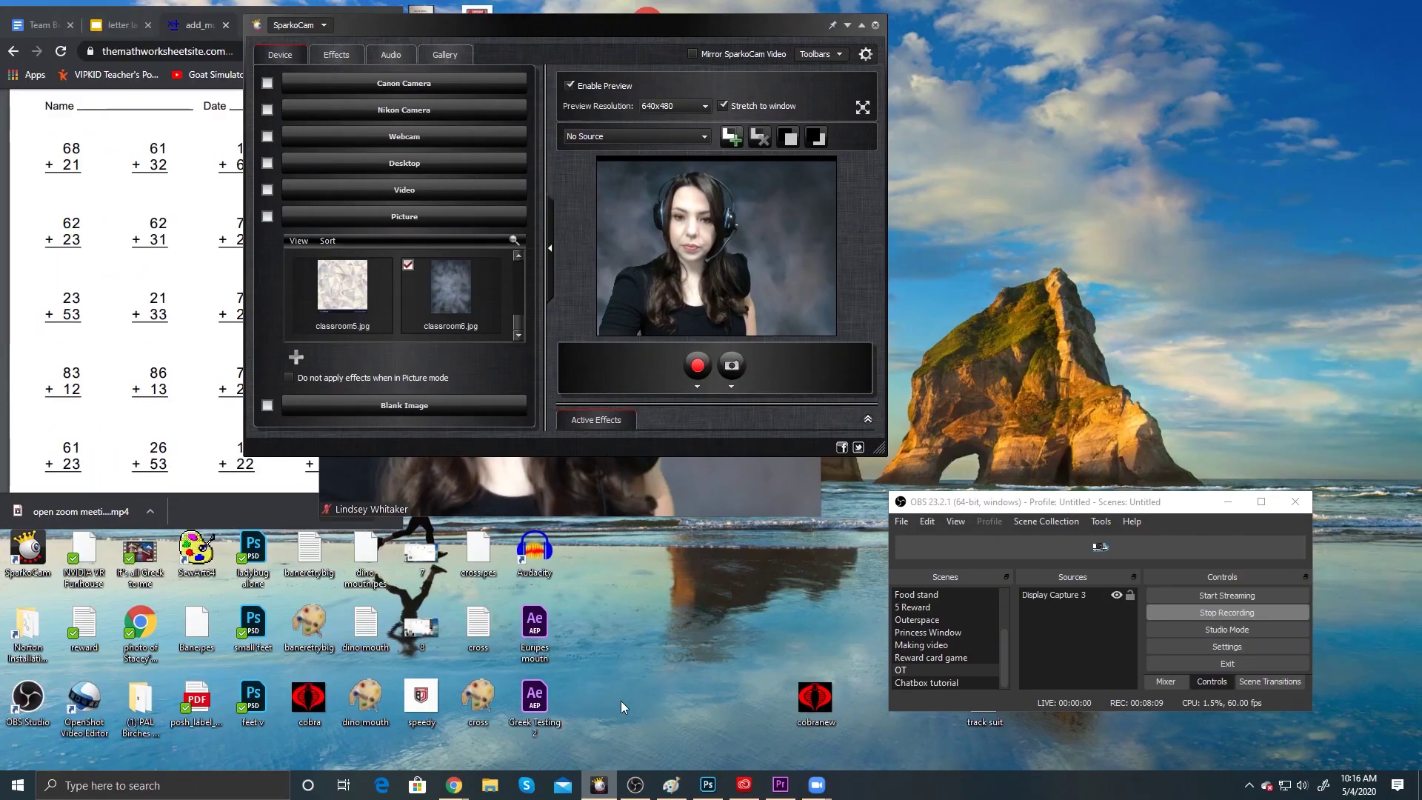
Move the SparkoCam window beside the meeting and browse the gif folder in Pictures for a background image to add
{"action": "left_click_drag", "start_coordinate": [563, 21], "coordinate": [1129, 21]}
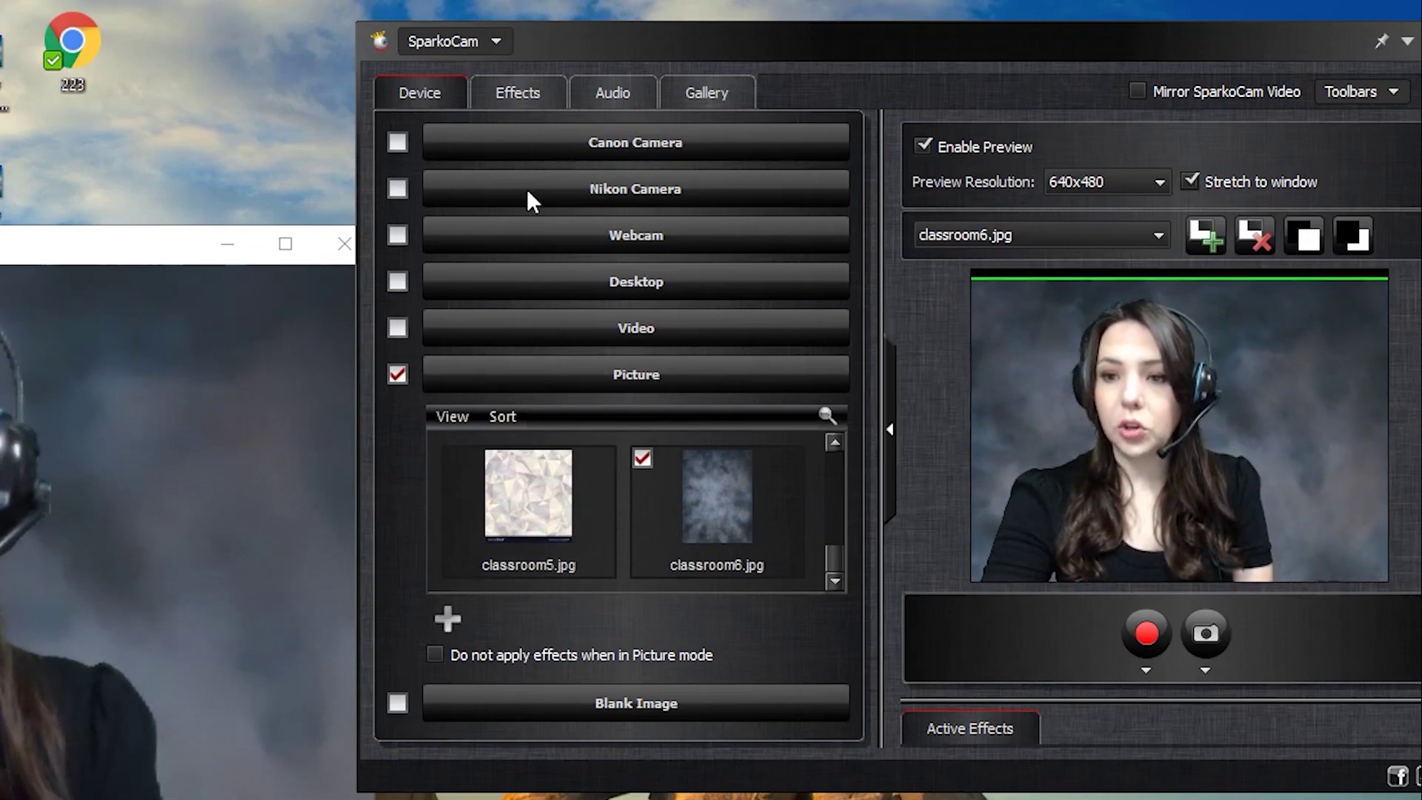
{"action": "mouse_move", "coordinate": [447, 459]}
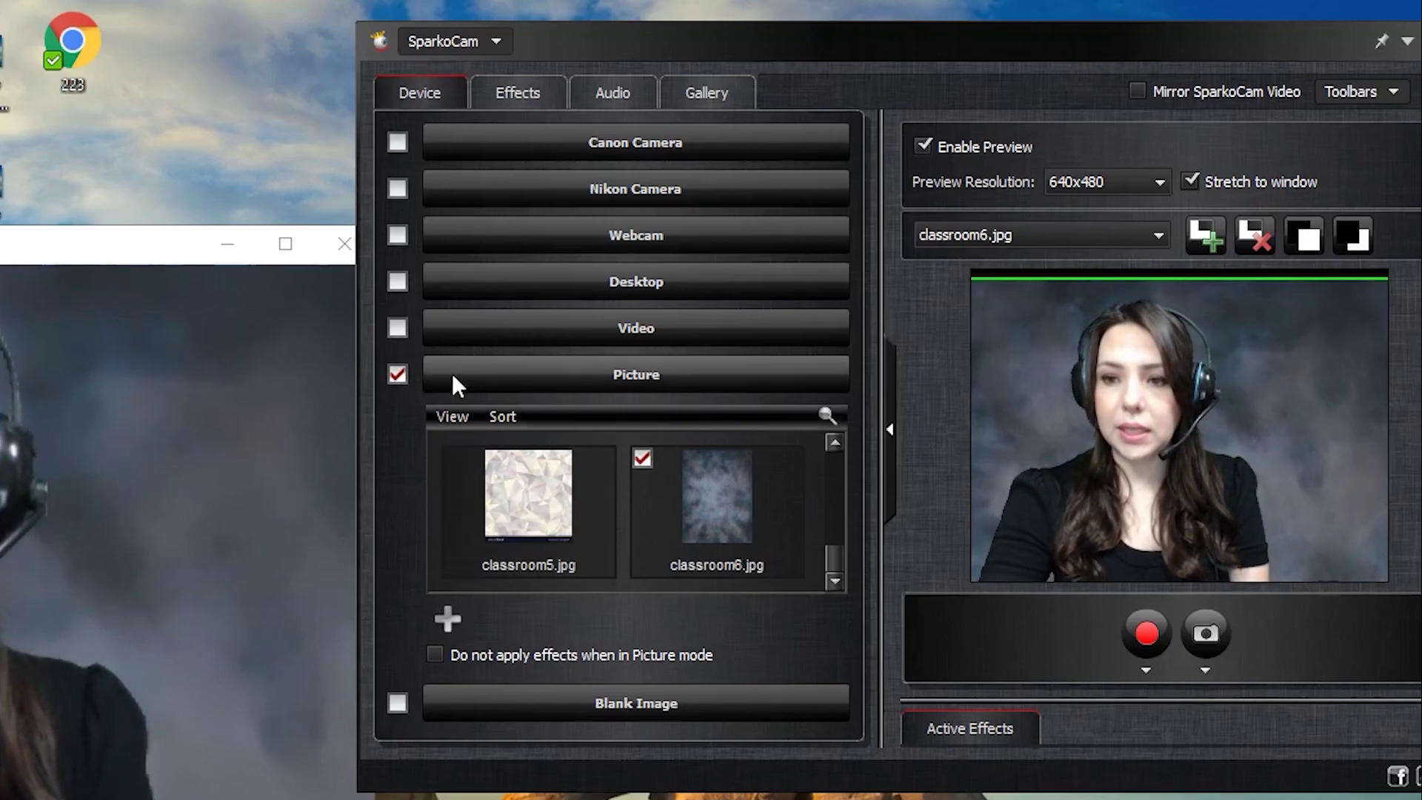
{"action": "left_click", "coordinate": [442, 615]}
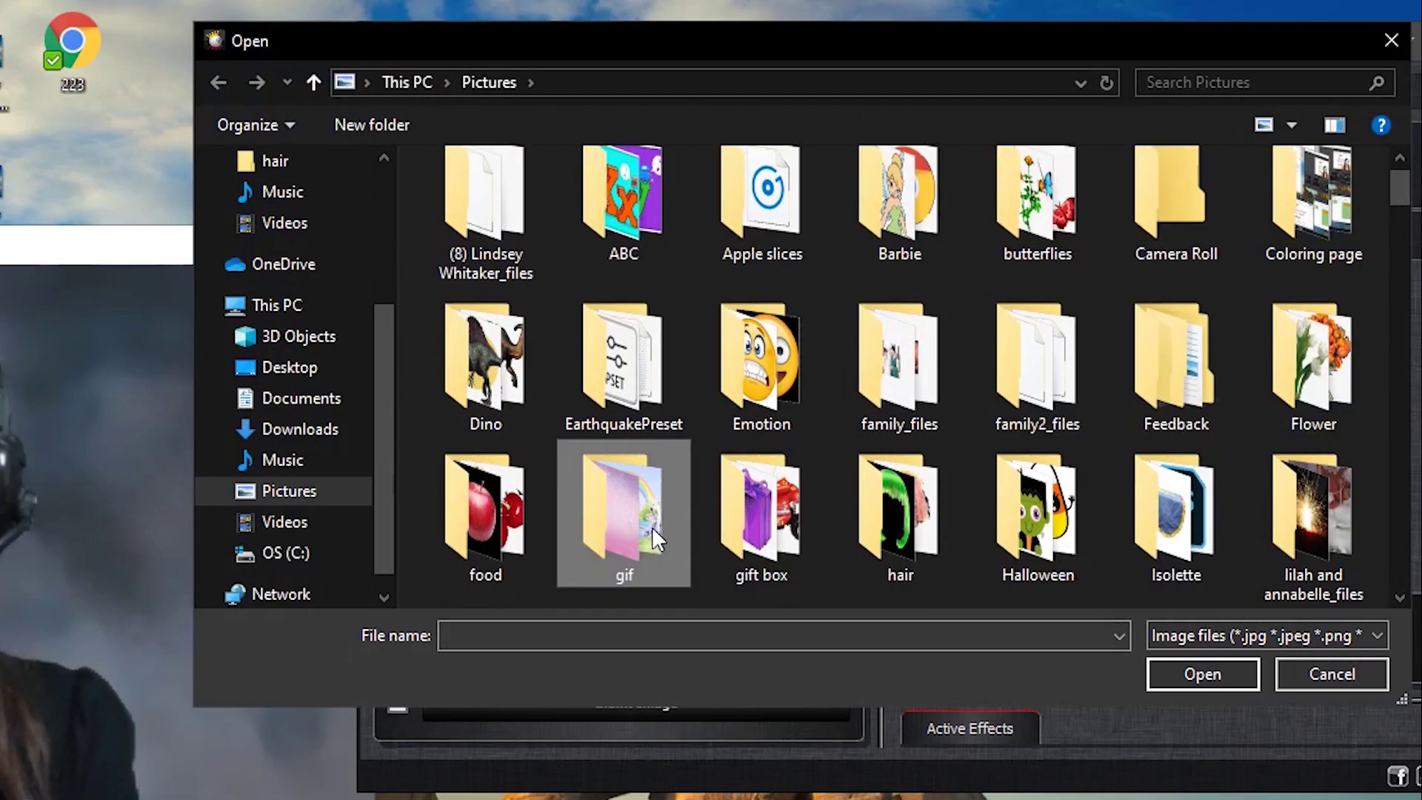
{"action": "double_click", "coordinate": [652, 526]}
{"action": "scroll", "coordinate": [882, 433], "scroll_direction": "down", "scroll_amount": 5}
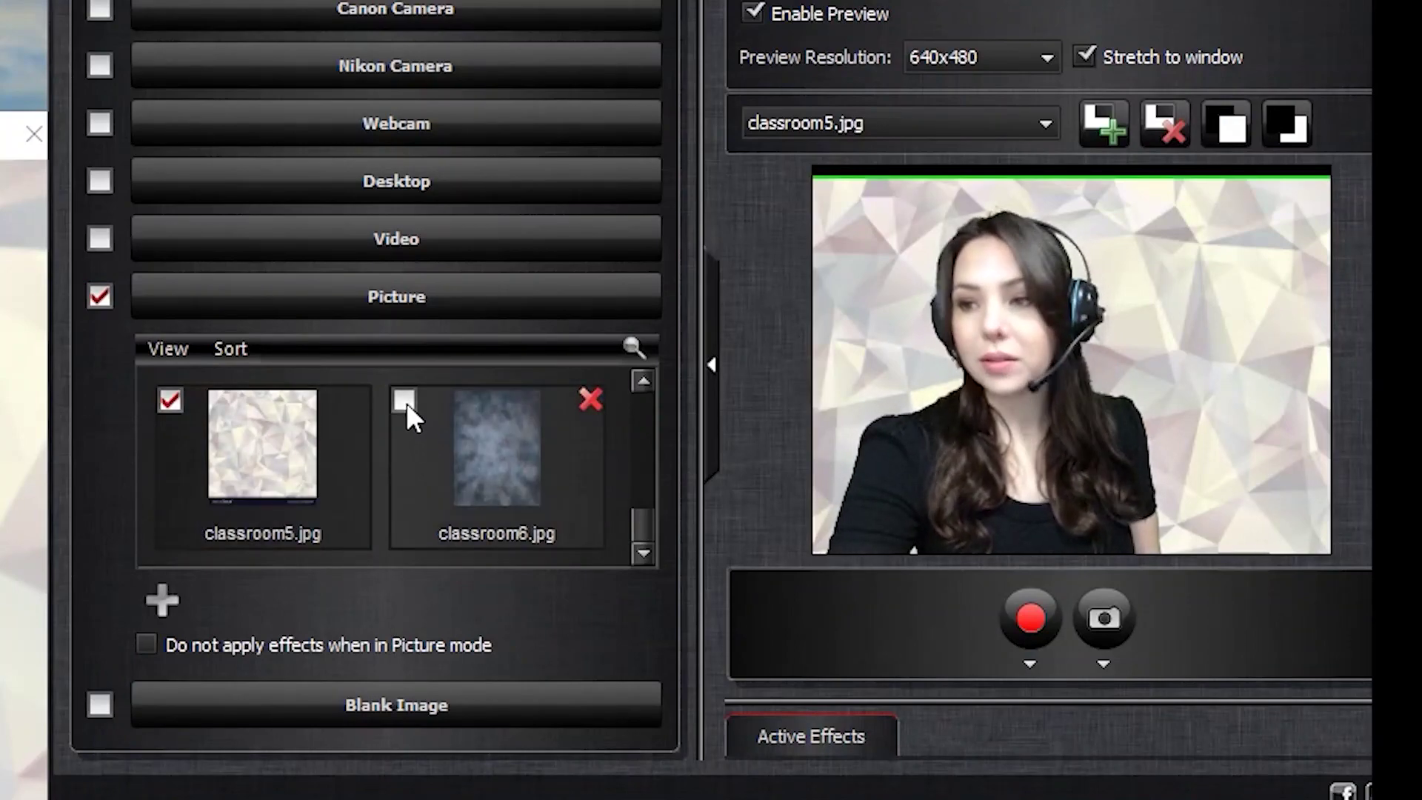
Switch the SparkoCam background picture to classroom6.jpg and after that to fish.png
{"action": "left_click", "coordinate": [406, 402]}
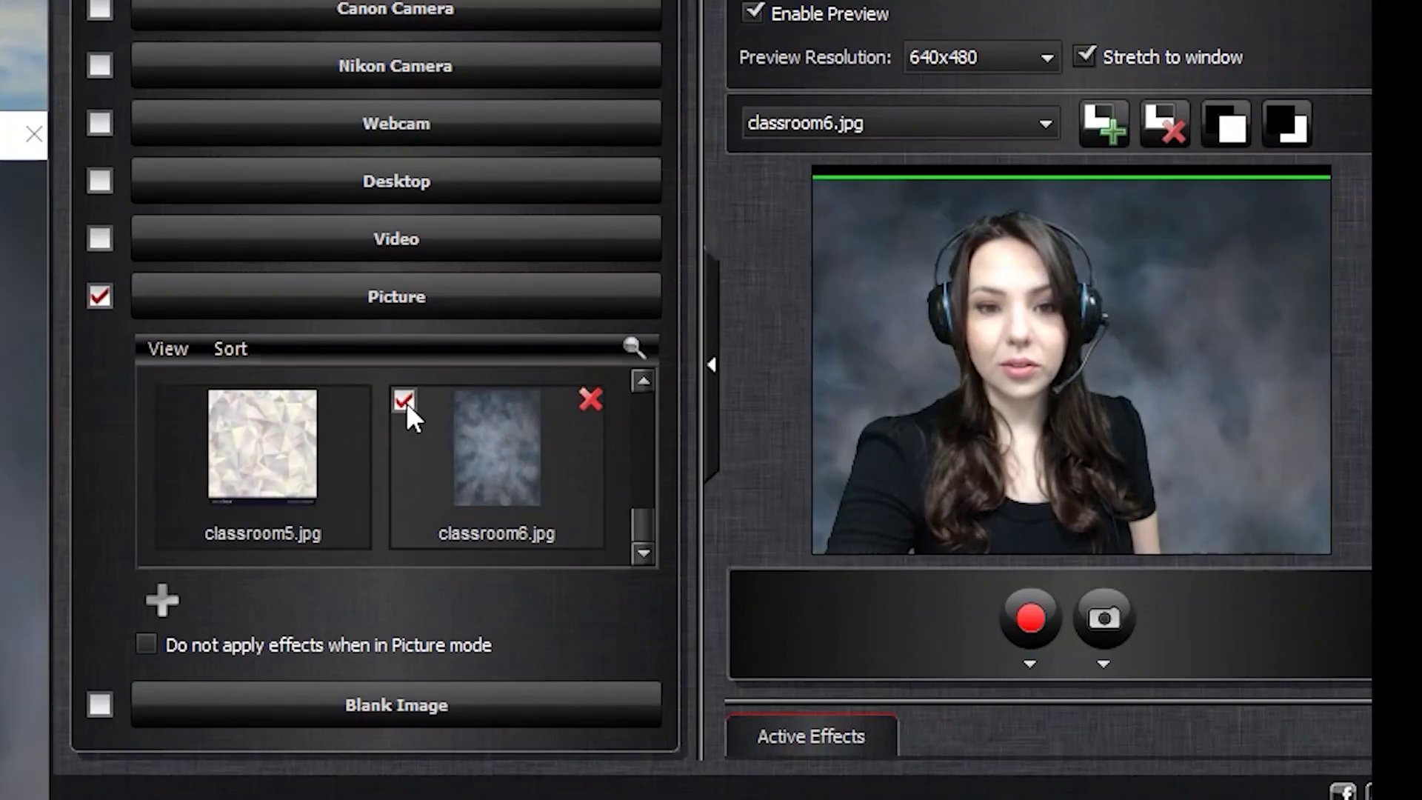
{"action": "scroll", "coordinate": [644, 535], "scroll_direction": "up", "scroll_amount": 5}
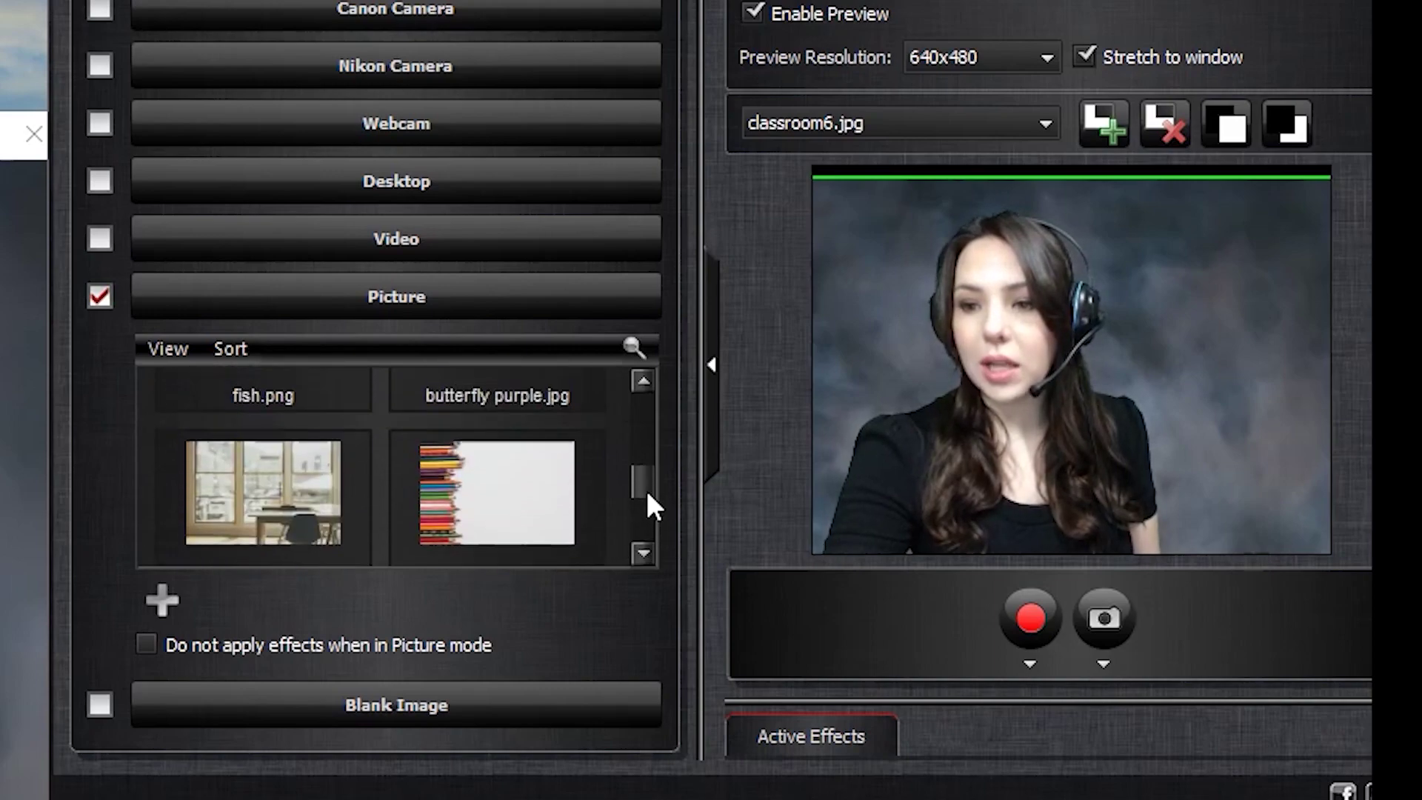
{"action": "mouse_move", "coordinate": [283, 495]}
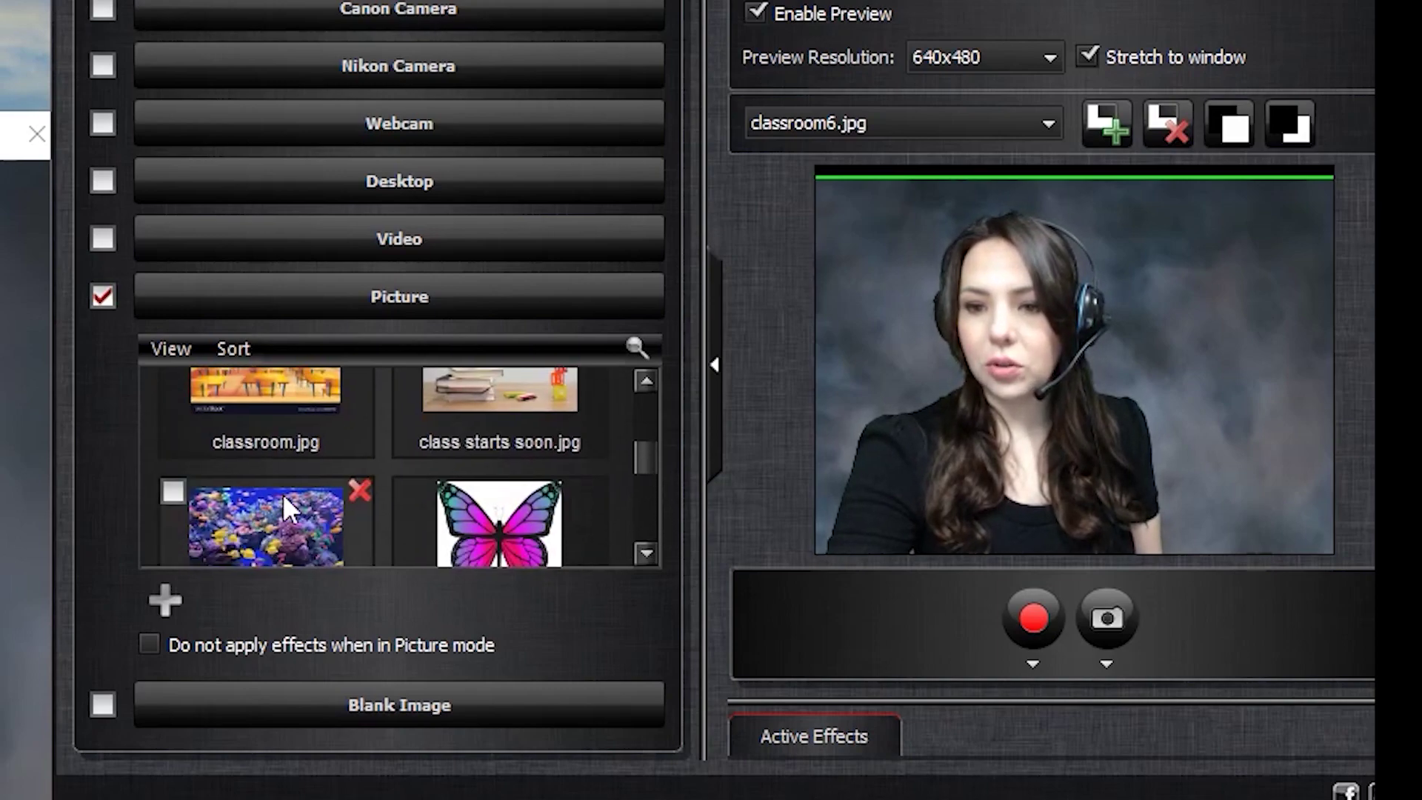
{"action": "left_click", "coordinate": [178, 490]}
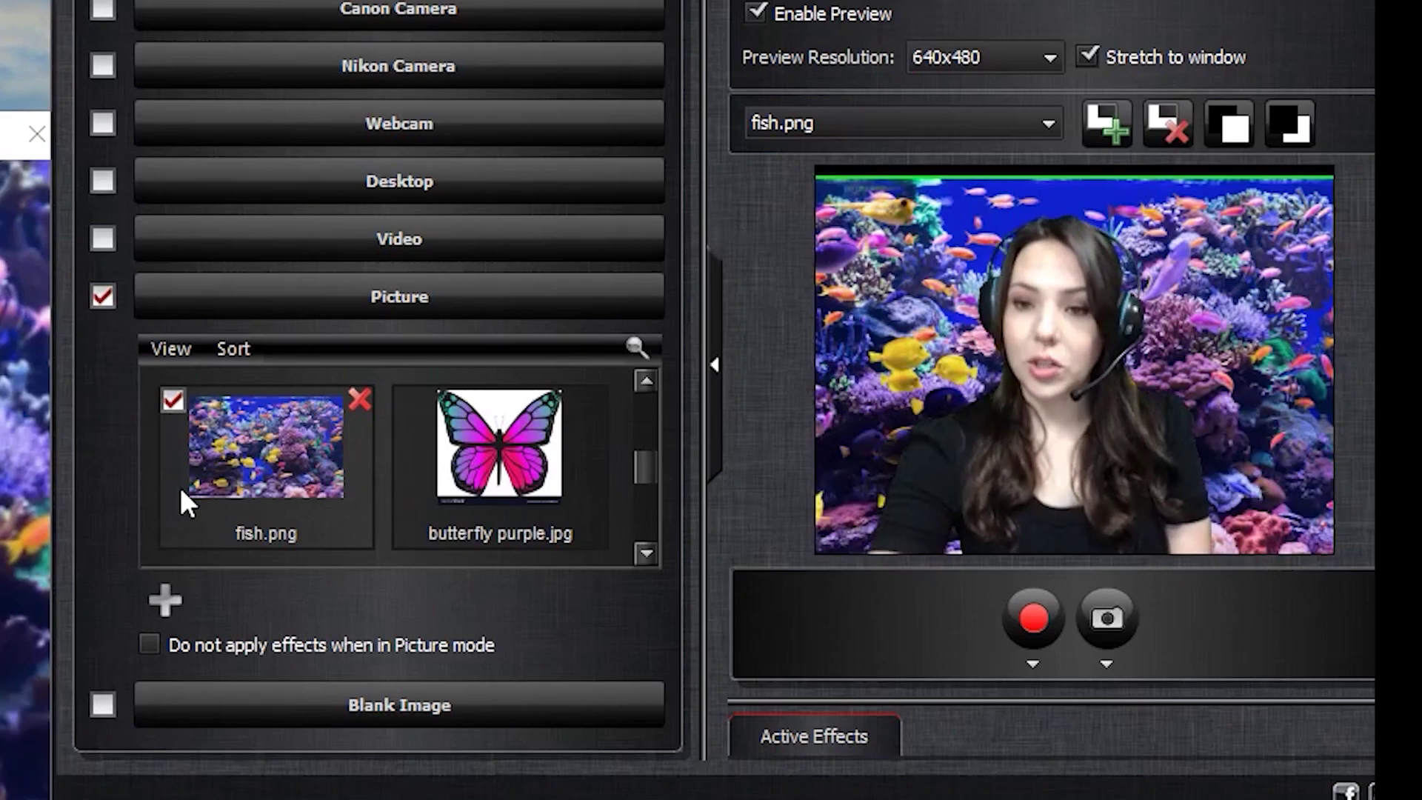
Browse the other background pictures in the list and select the HD Pro Webcam C920 source in the preview
{"action": "left_click_drag", "start_coordinate": [644, 474], "coordinate": [644, 446]}
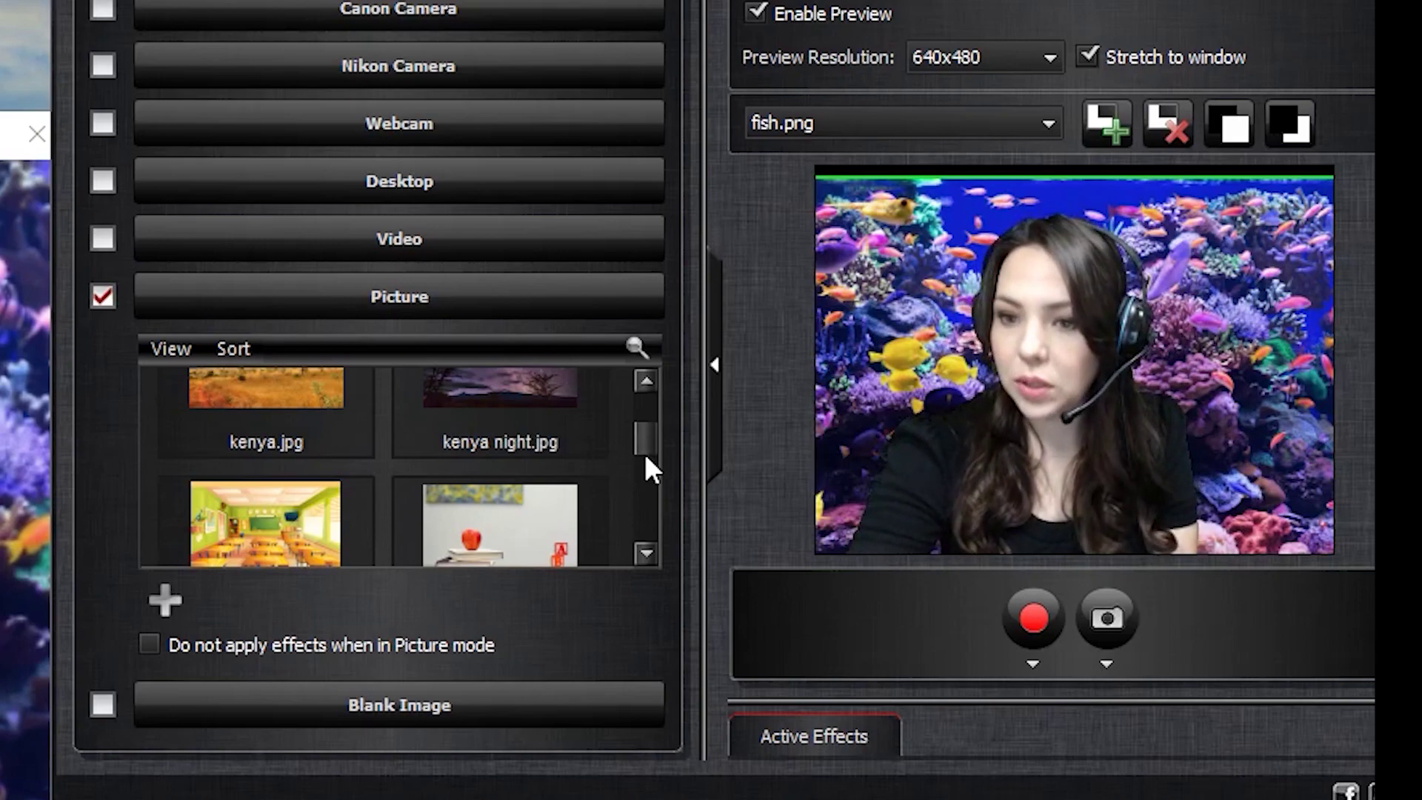
{"action": "left_click_drag", "start_coordinate": [645, 454], "coordinate": [655, 527]}
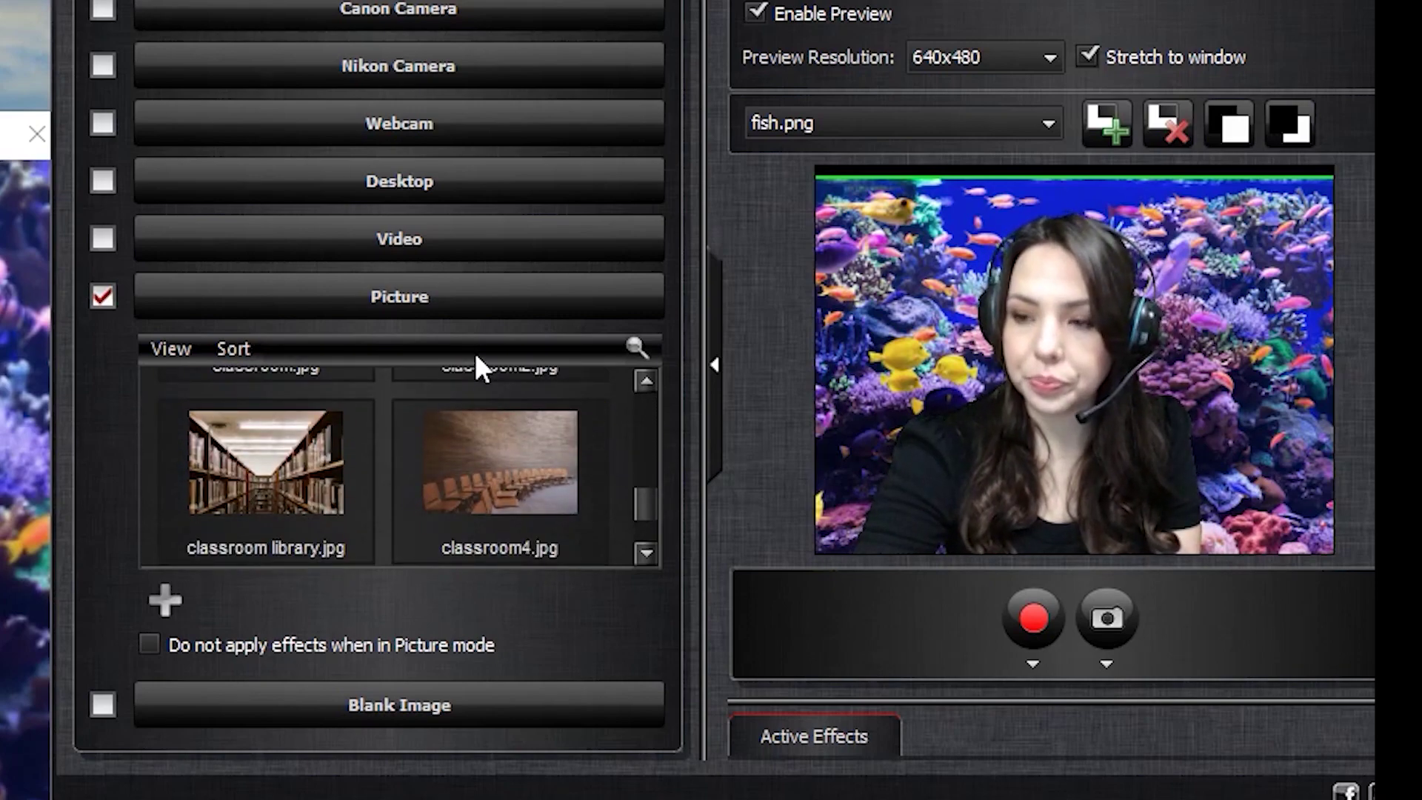
{"action": "left_click", "coordinate": [861, 179]}
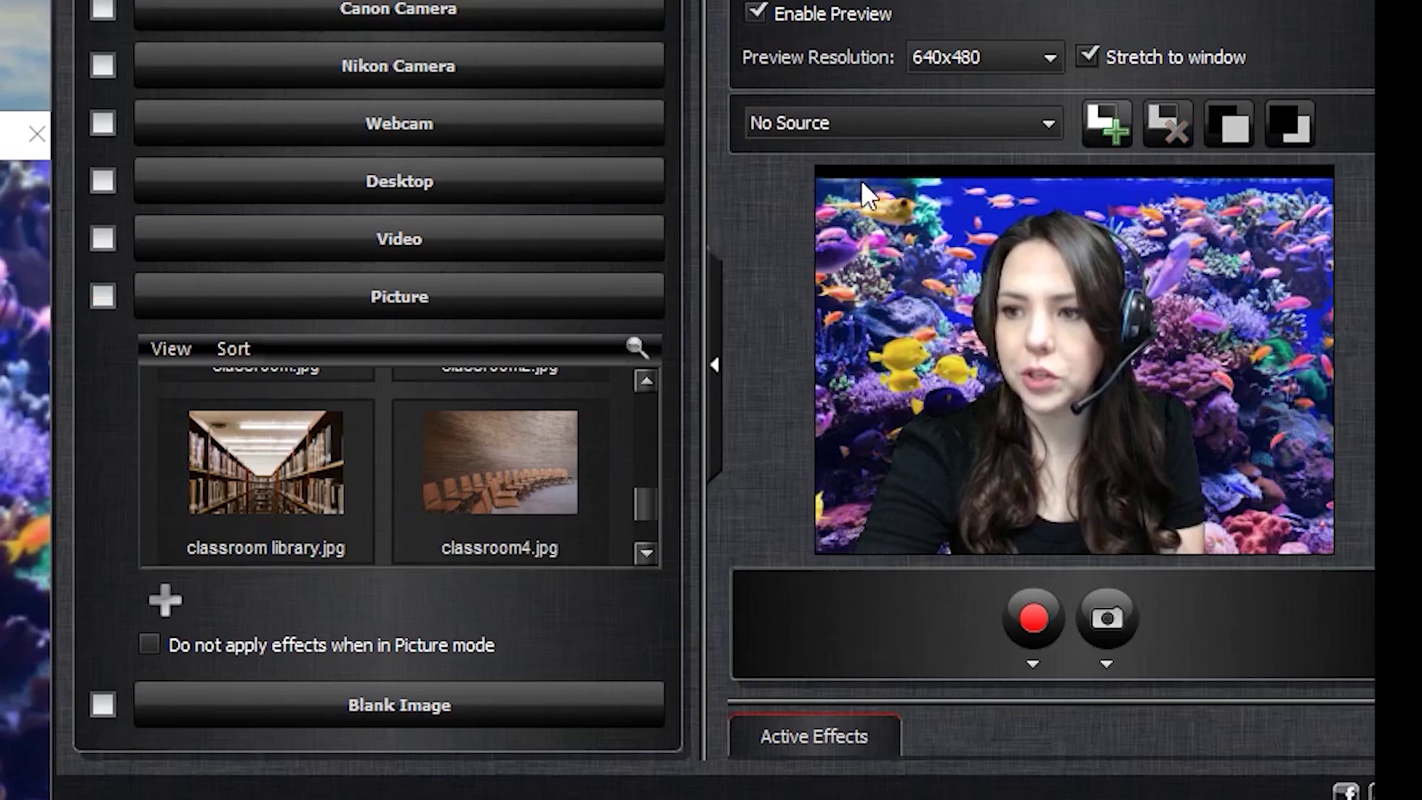
{"action": "left_click", "coordinate": [880, 254]}
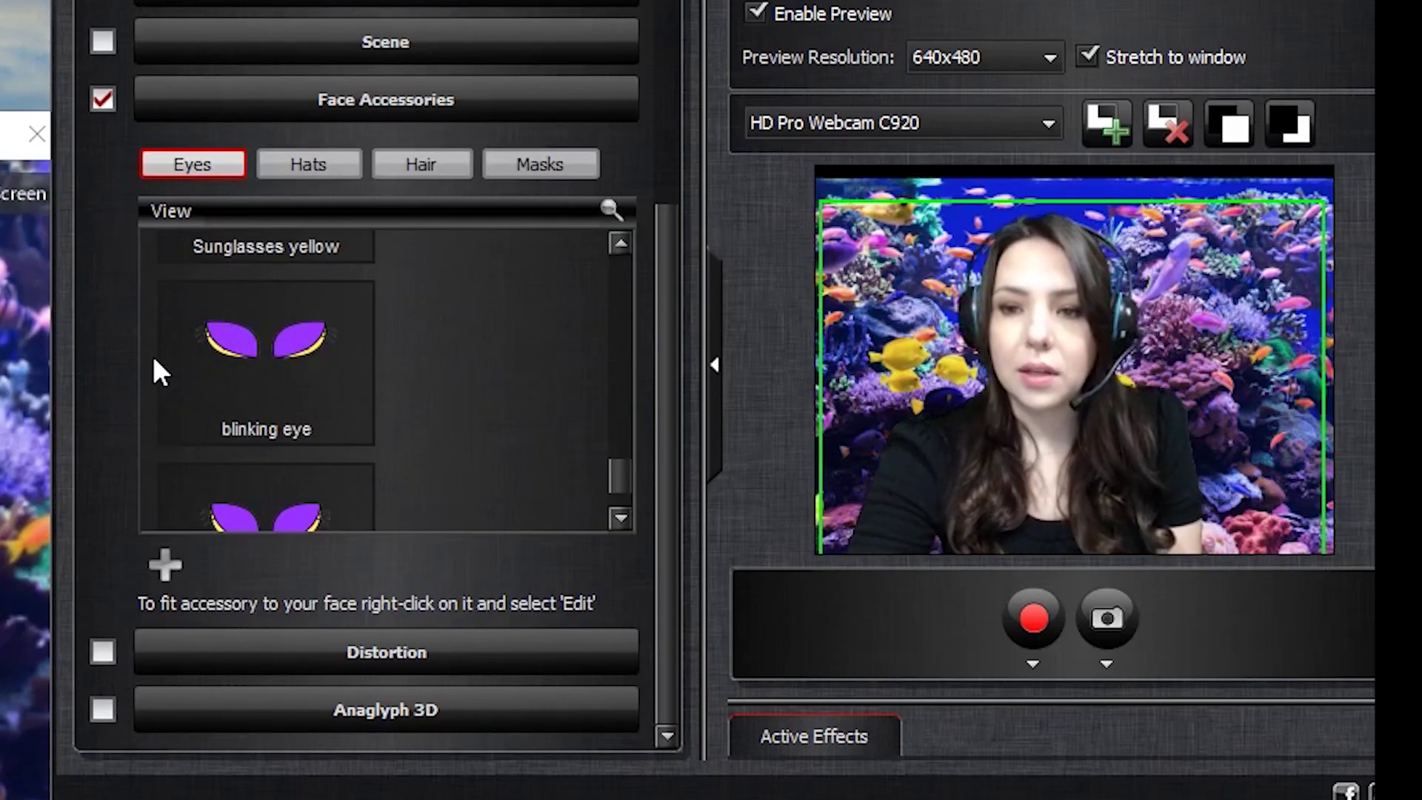
Enable the blinking eye accessory and browse the hat accessories back to the Baseball cap
{"action": "mouse_move", "coordinate": [212, 399]}
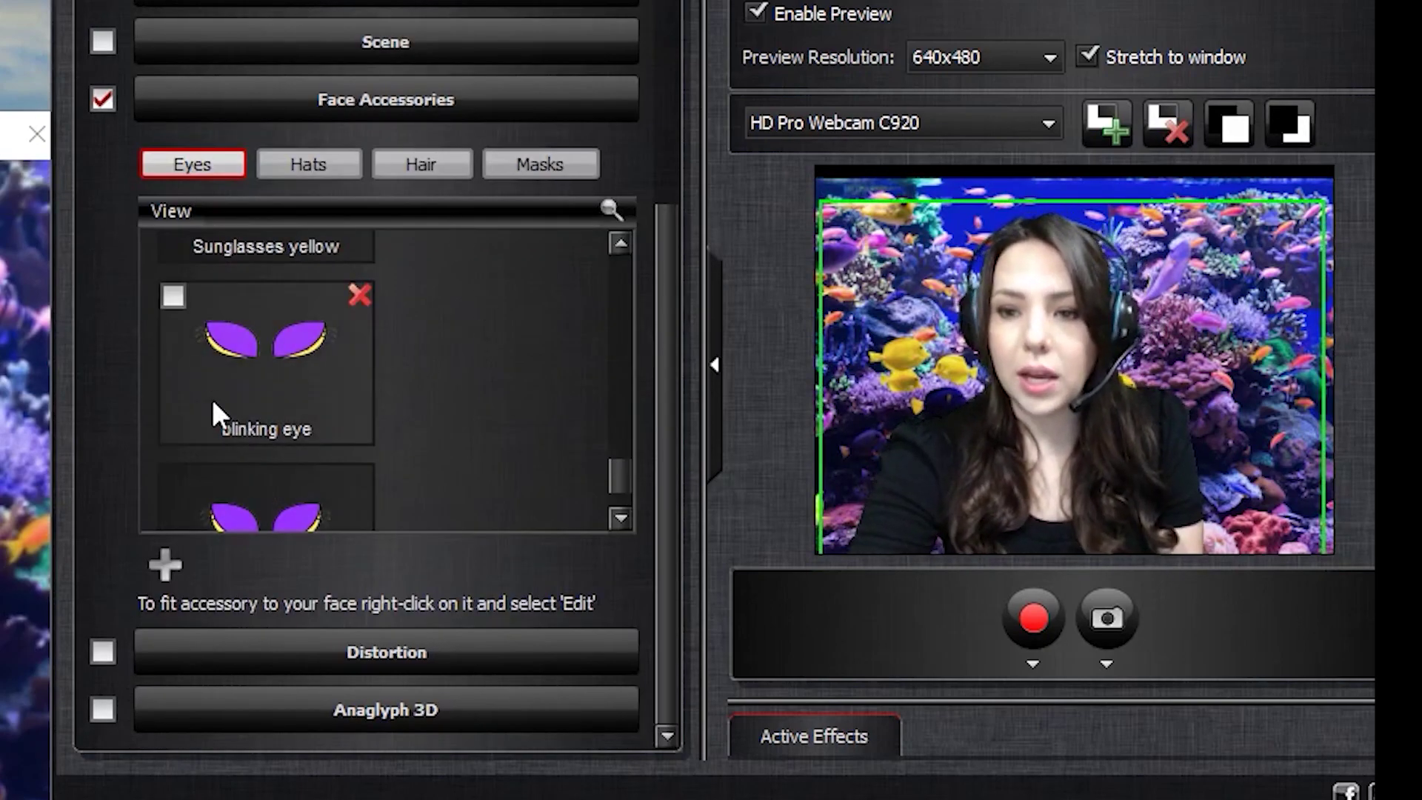
{"action": "left_click", "coordinate": [171, 297]}
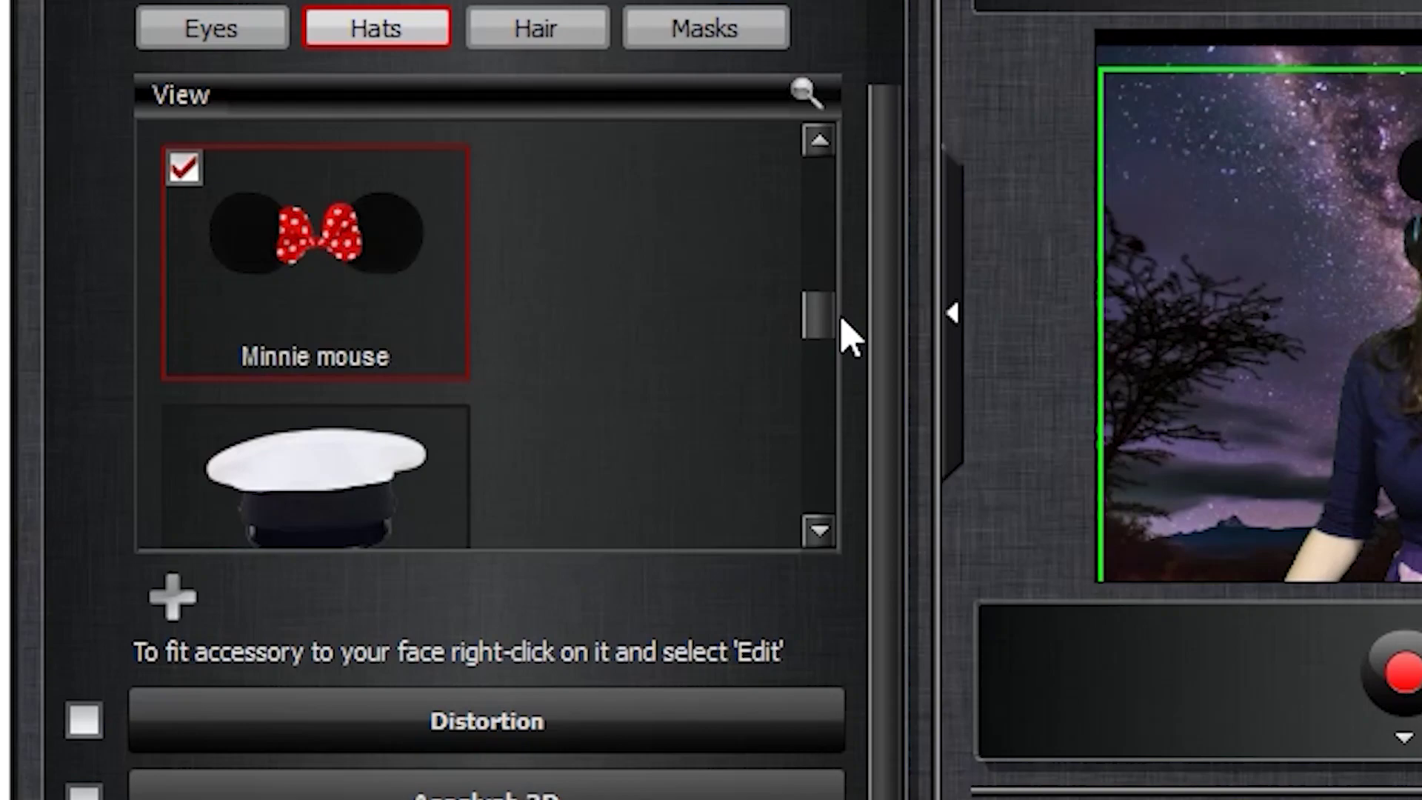
{"action": "left_click_drag", "start_coordinate": [817, 324], "coordinate": [799, 220]}
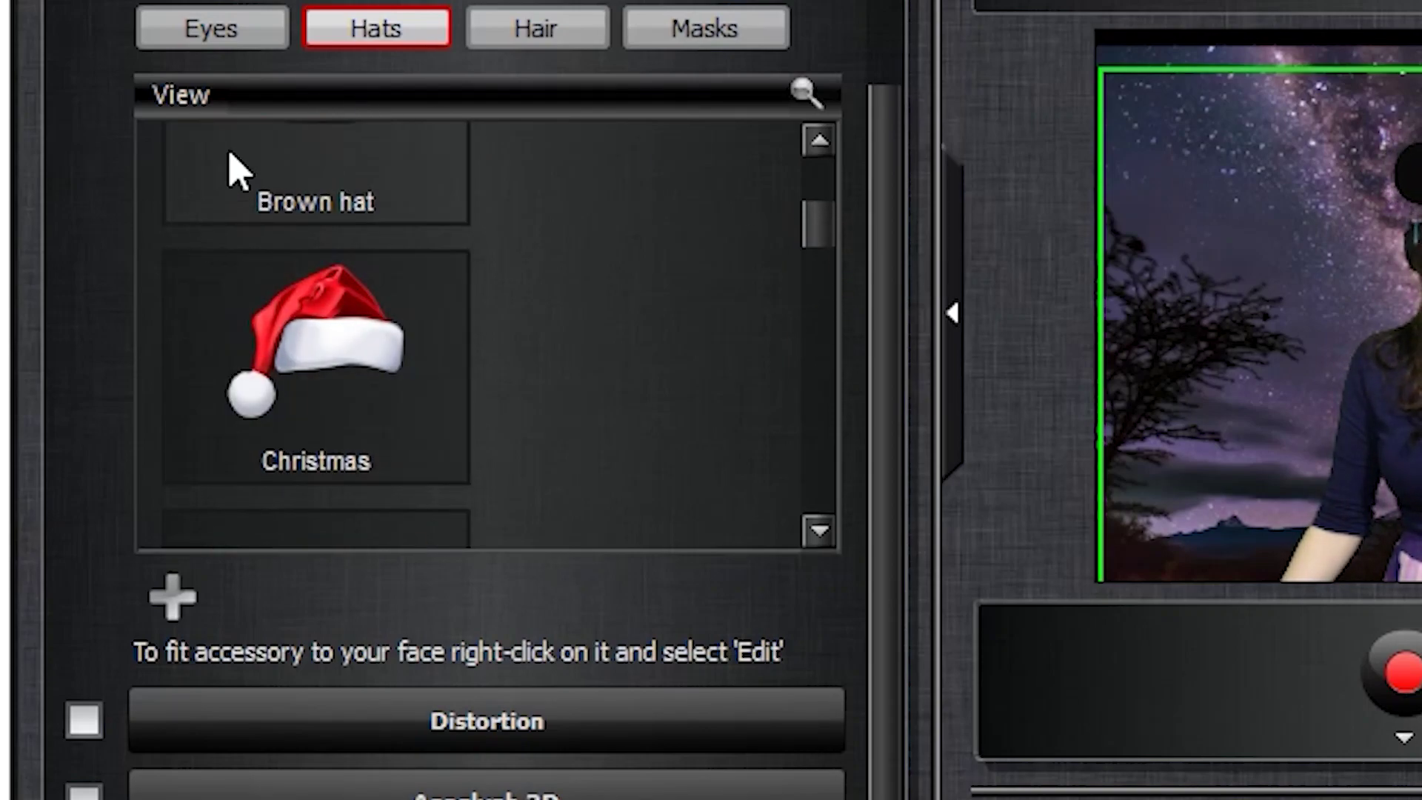
{"action": "scroll", "coordinate": [820, 222], "scroll_direction": "up", "scroll_amount": 4}
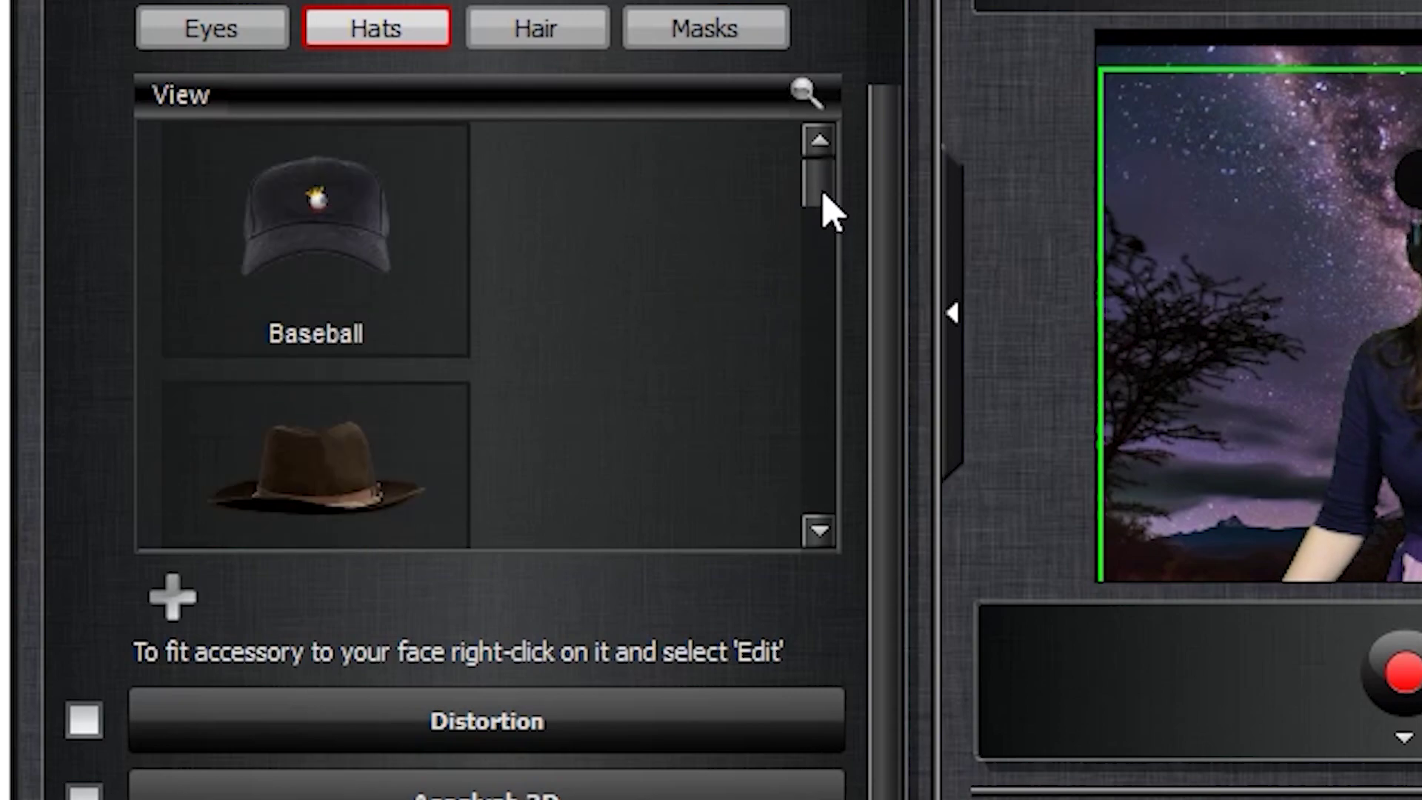
{"action": "mouse_move", "coordinate": [207, 171]}
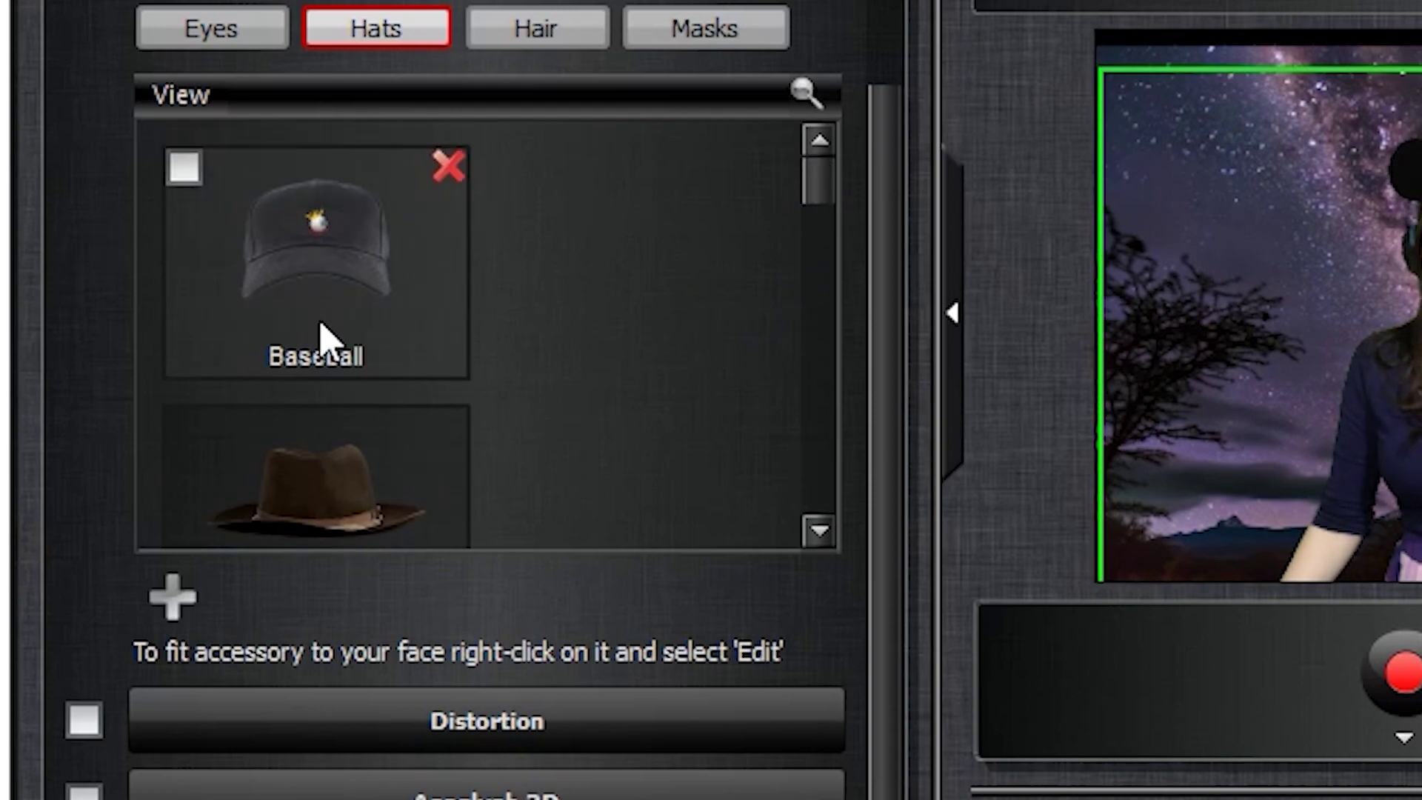
Start a new accessory of type Hats using the rainbow pastel wig image from the hair pictures folder
{"action": "left_click", "coordinate": [177, 601]}
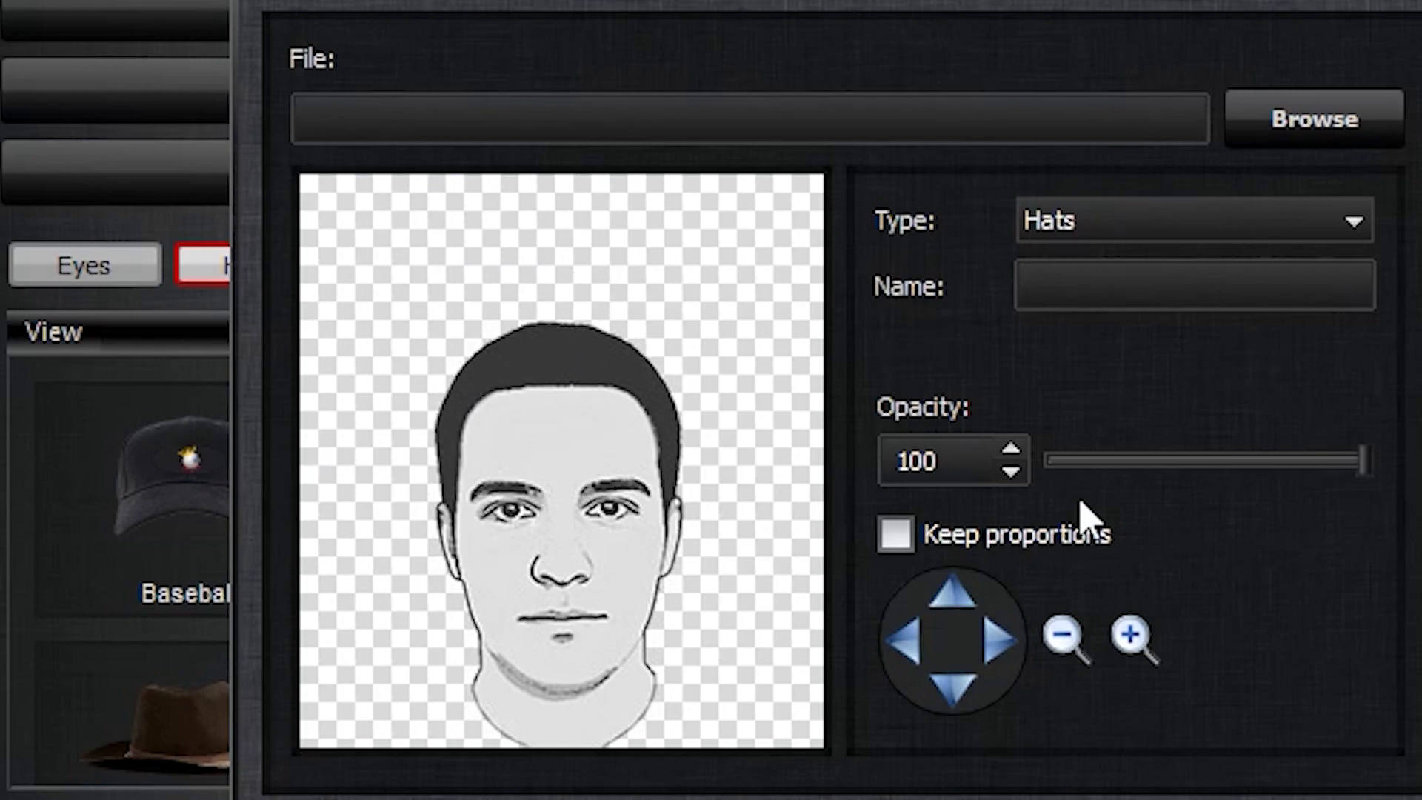
{"action": "left_click", "coordinate": [1281, 130]}
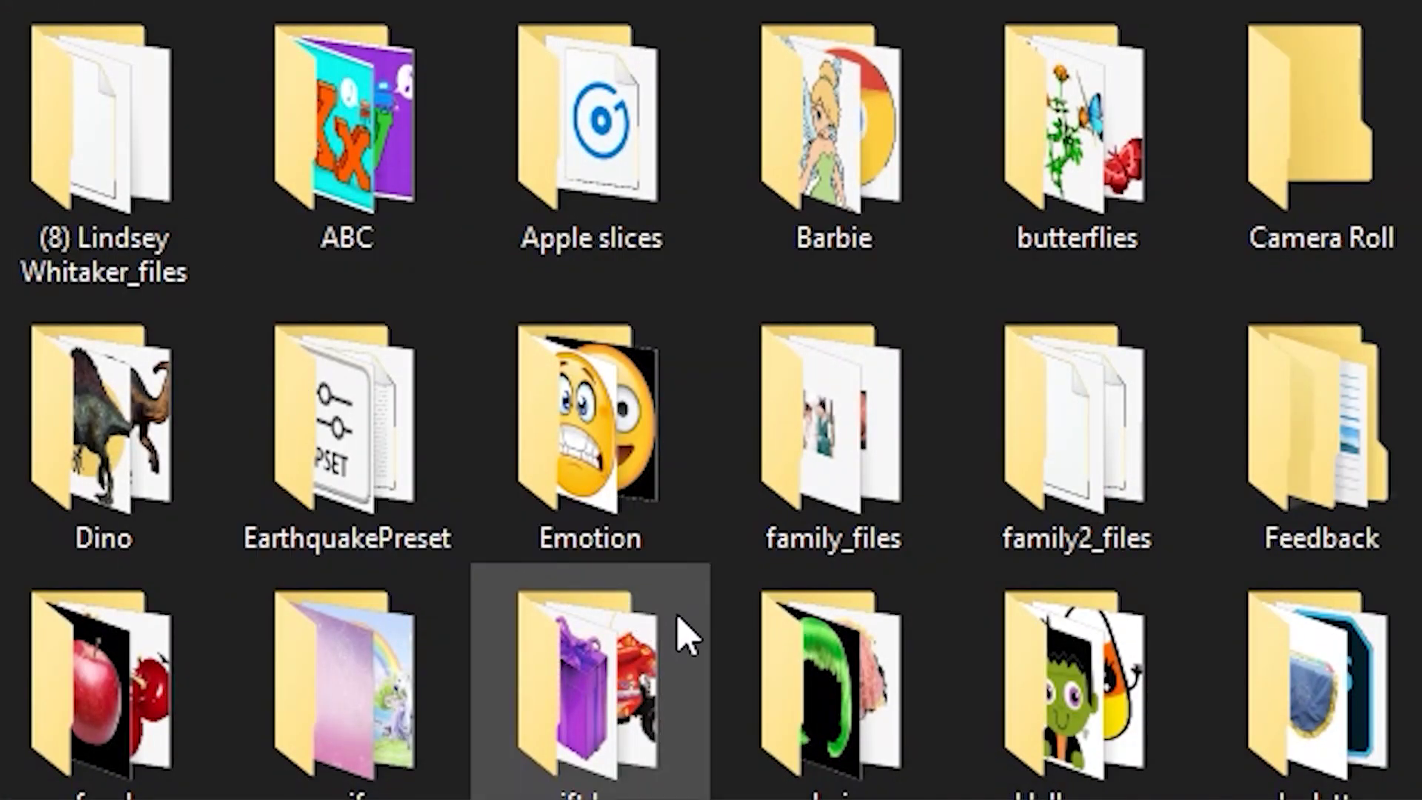
{"action": "double_click", "coordinate": [907, 723]}
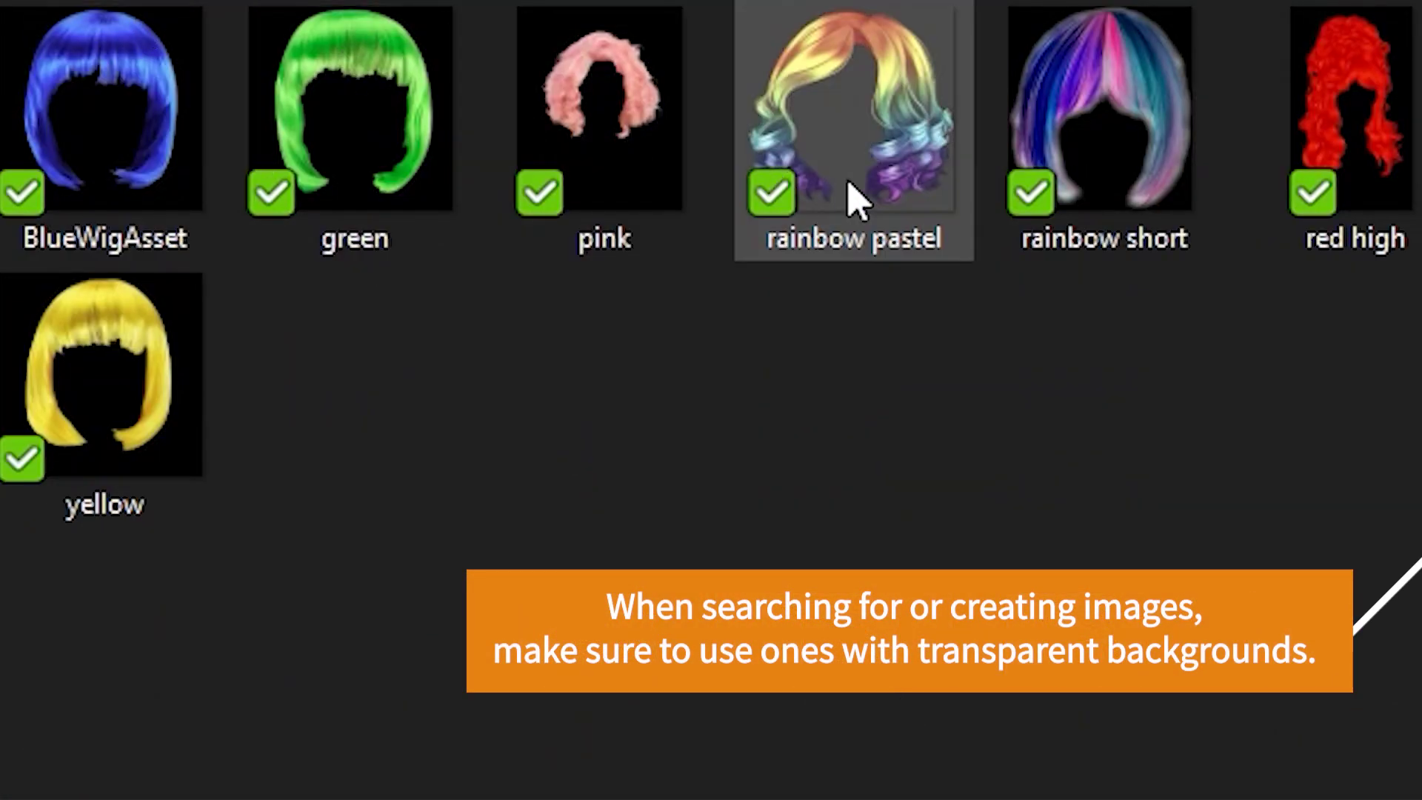
{"action": "double_click", "coordinate": [799, 111]}
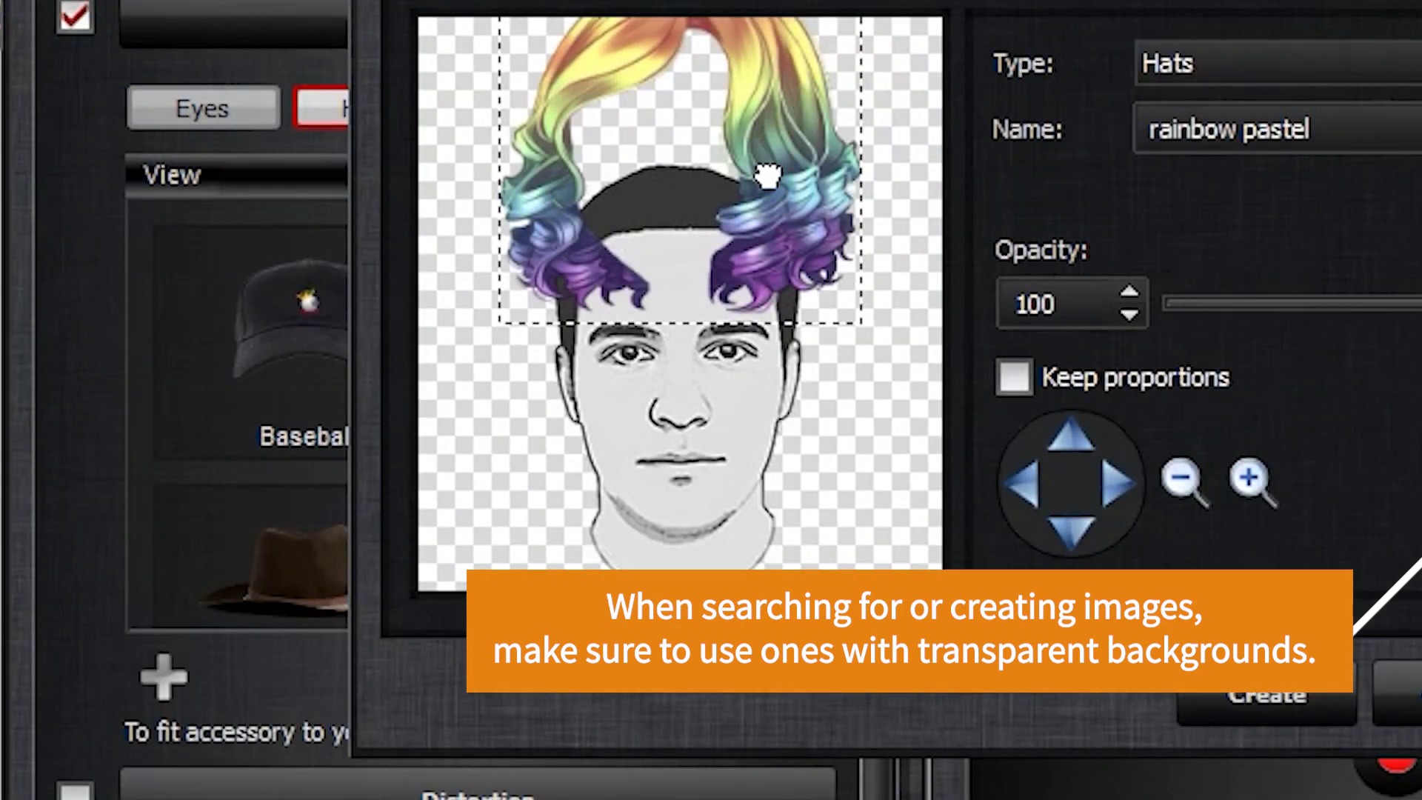
Move and enlarge the rainbow pastel wig to fit the sample head, and create the accessory
{"action": "left_click_drag", "start_coordinate": [768, 176], "coordinate": [775, 347]}
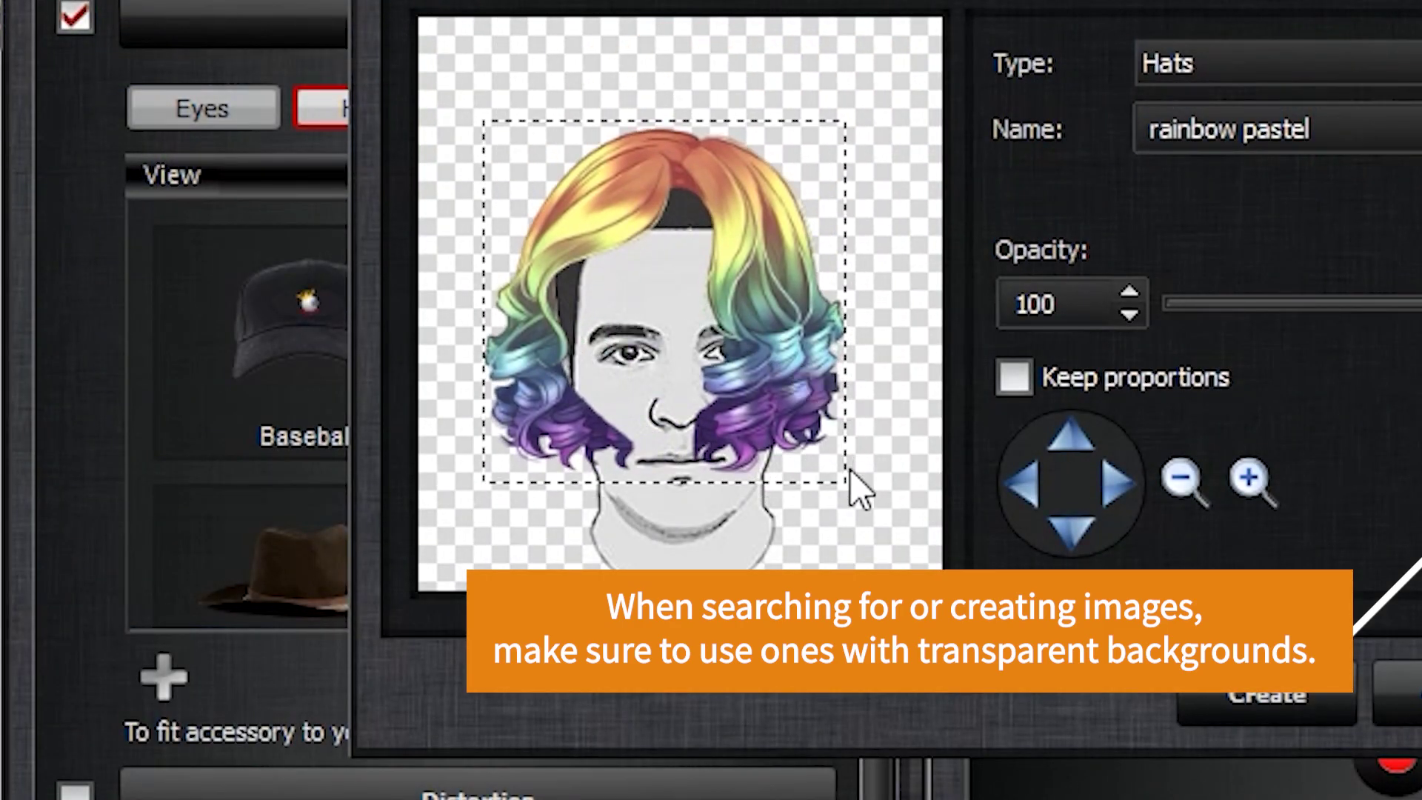
{"action": "left_click_drag", "start_coordinate": [848, 481], "coordinate": [905, 546]}
{"action": "left_click_drag", "start_coordinate": [815, 393], "coordinate": [813, 450]}
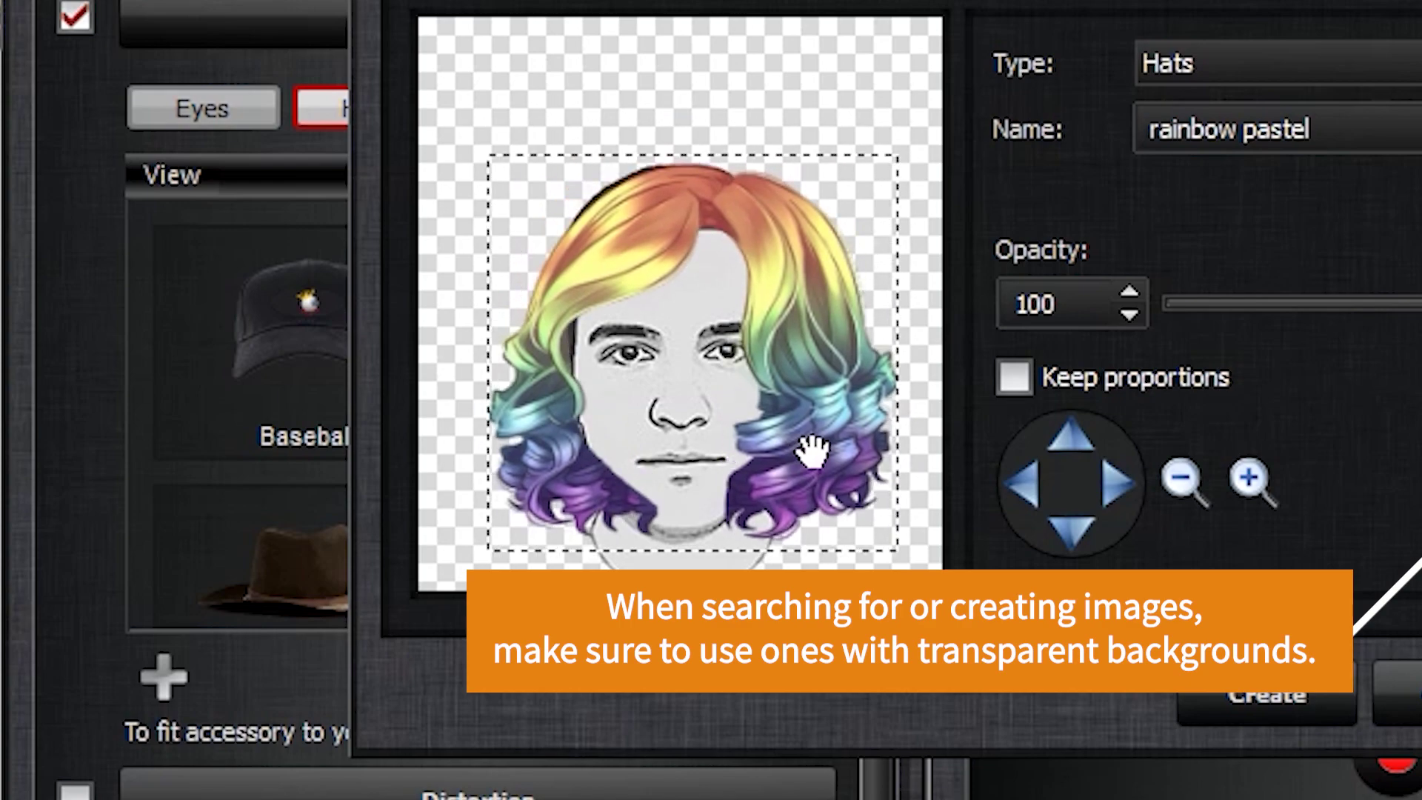
{"action": "left_click", "coordinate": [1305, 710]}
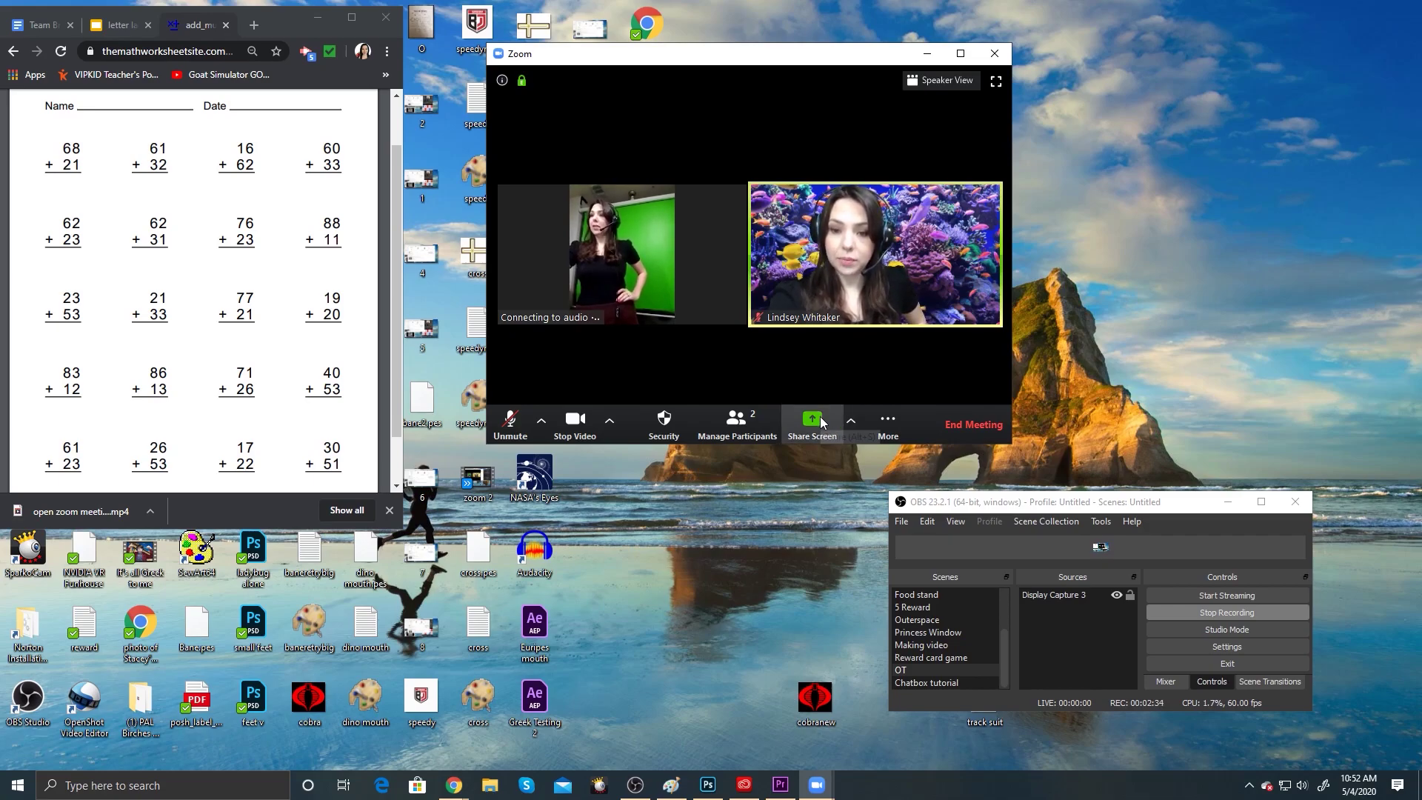
Set Zoom's advanced sharing options so that multiple participants can share simultaneously
{"action": "left_click", "coordinate": [852, 422]}
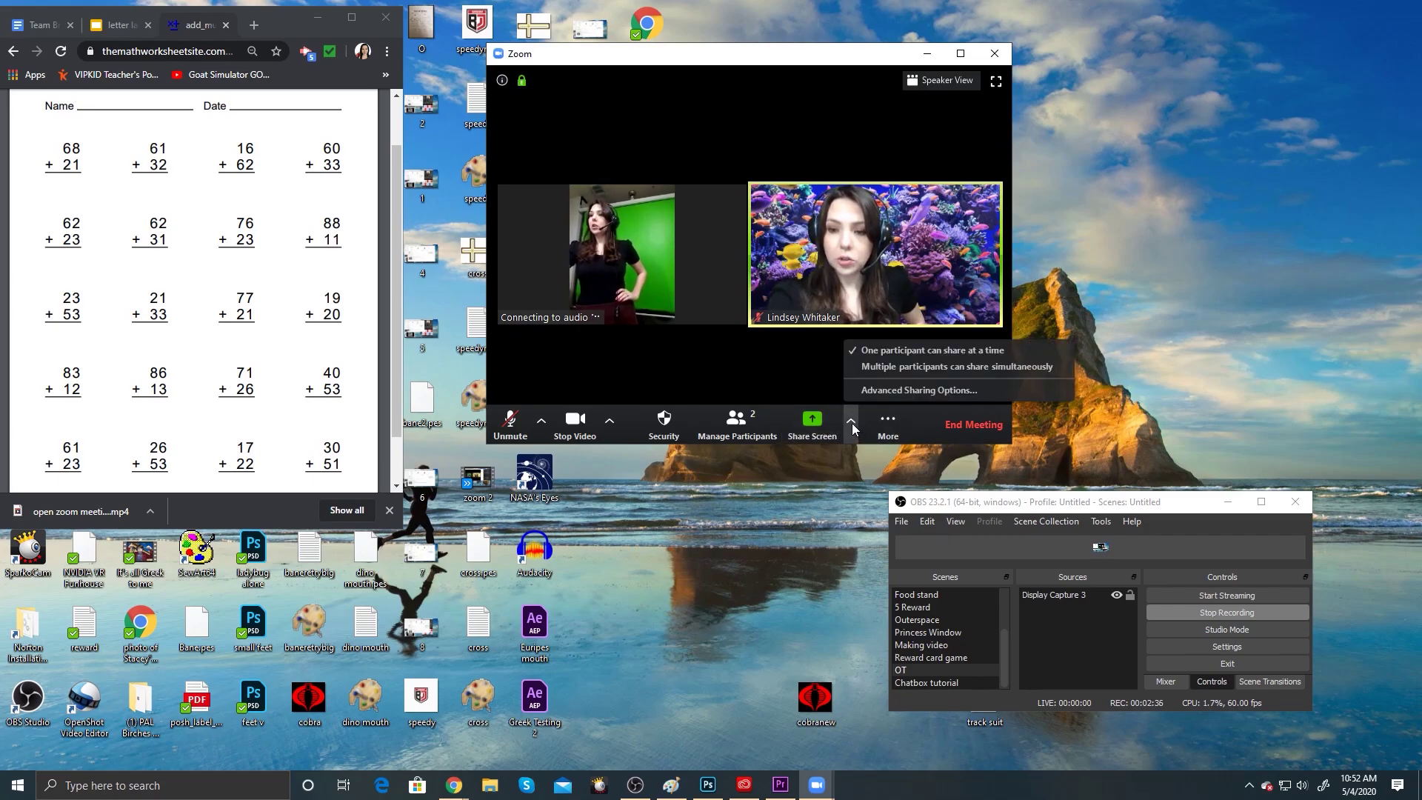
{"action": "left_click", "coordinate": [880, 394]}
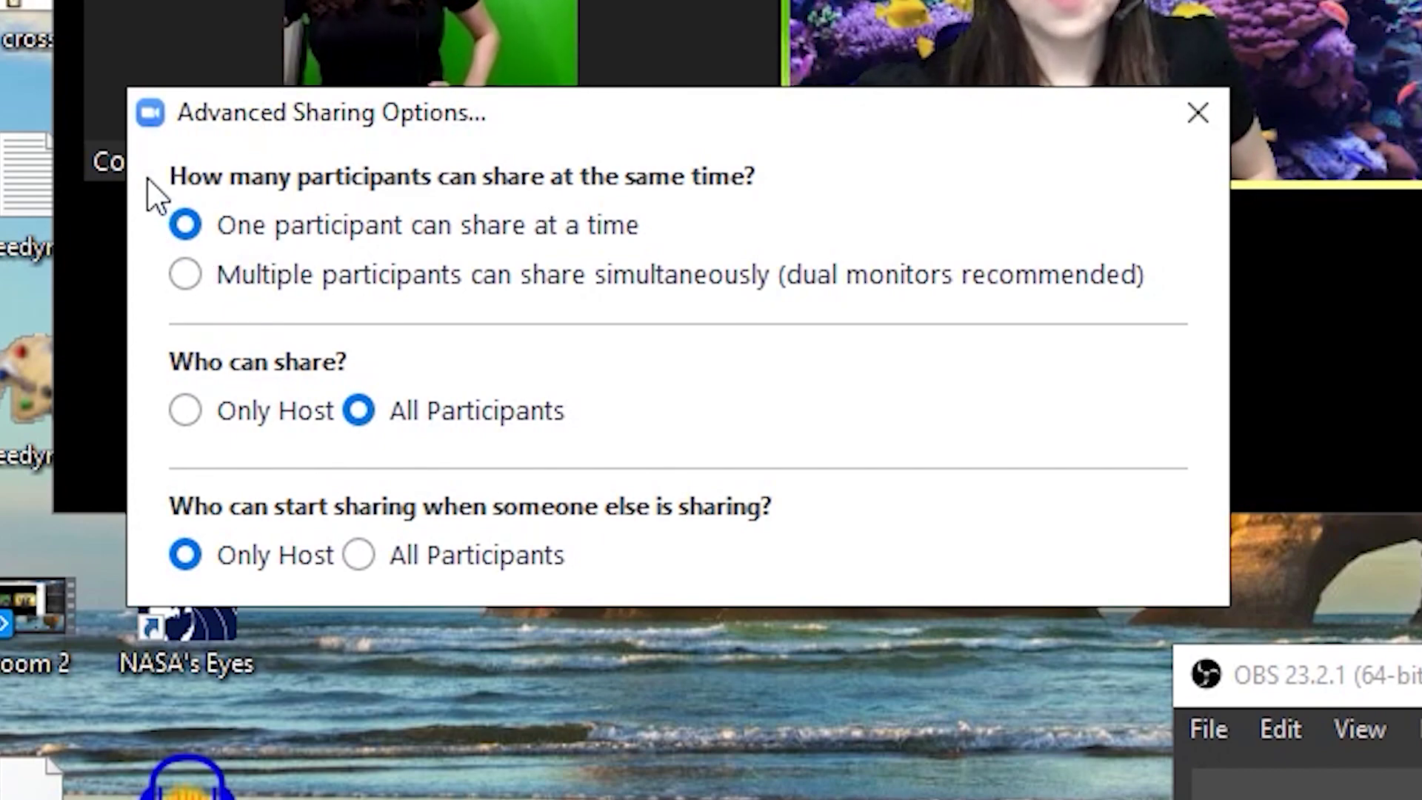
{"action": "left_click", "coordinate": [187, 277]}
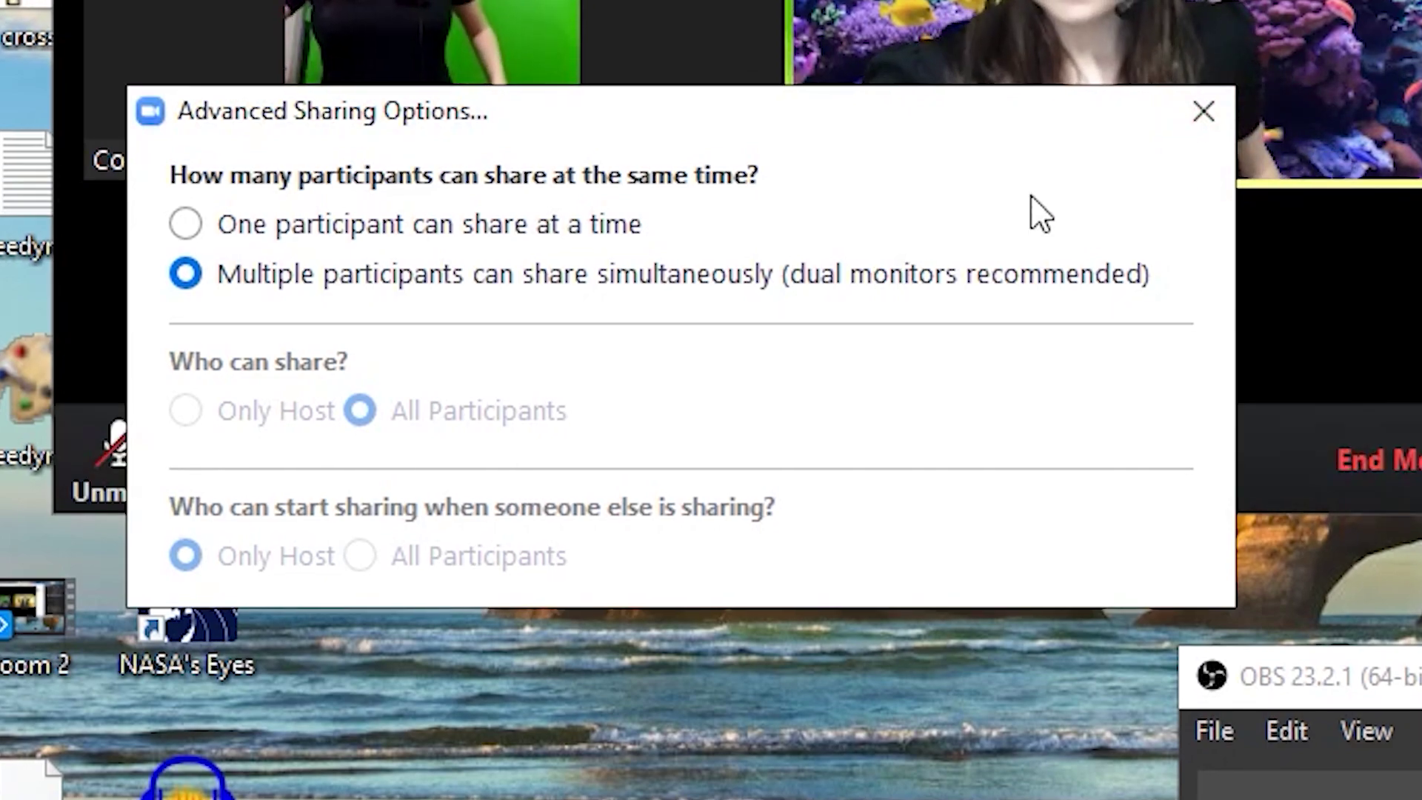
{"action": "left_click", "coordinate": [1225, 114]}
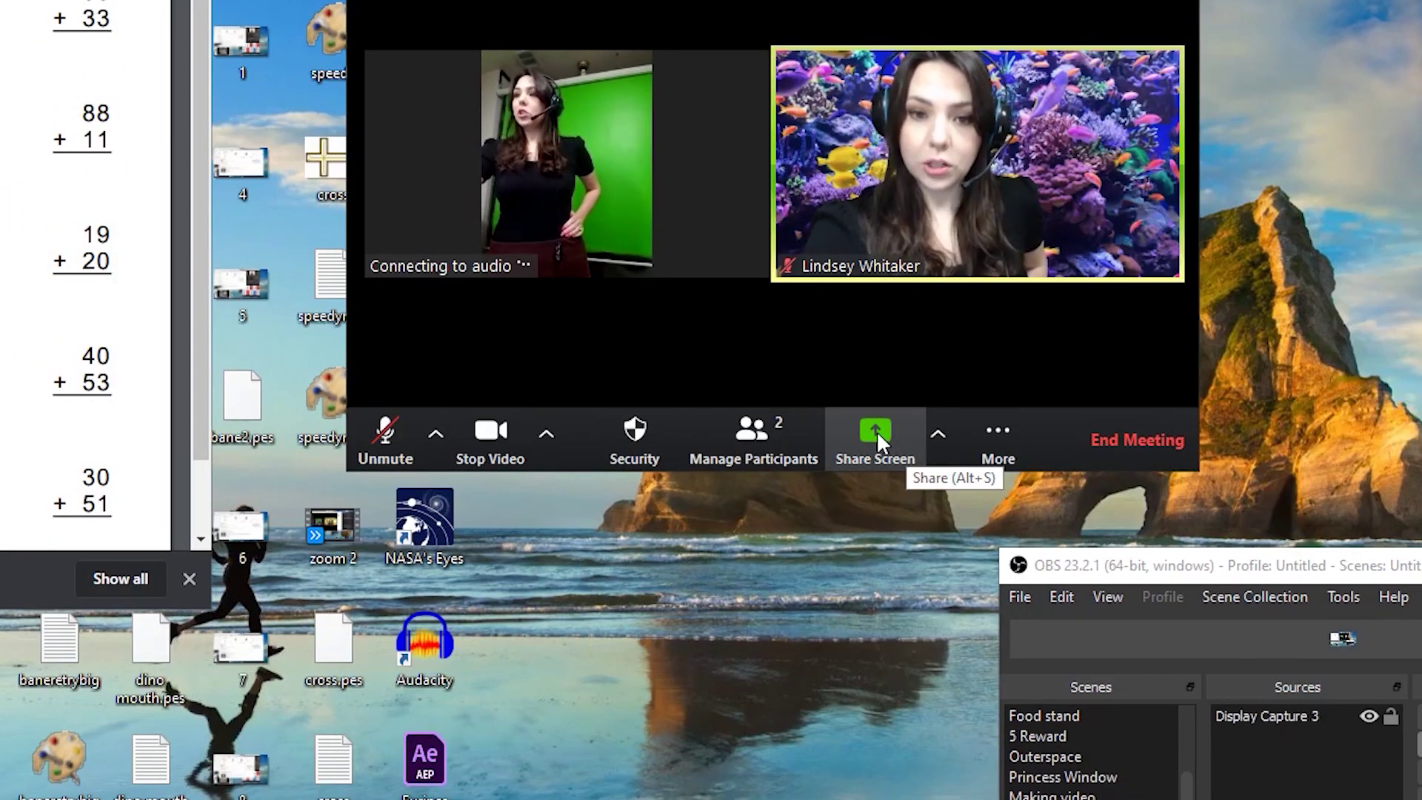
Share the add_multi.pl worksheet window in the meeting and arrange the video panel and worksheet apart on the desktop
{"action": "left_click", "coordinate": [877, 431]}
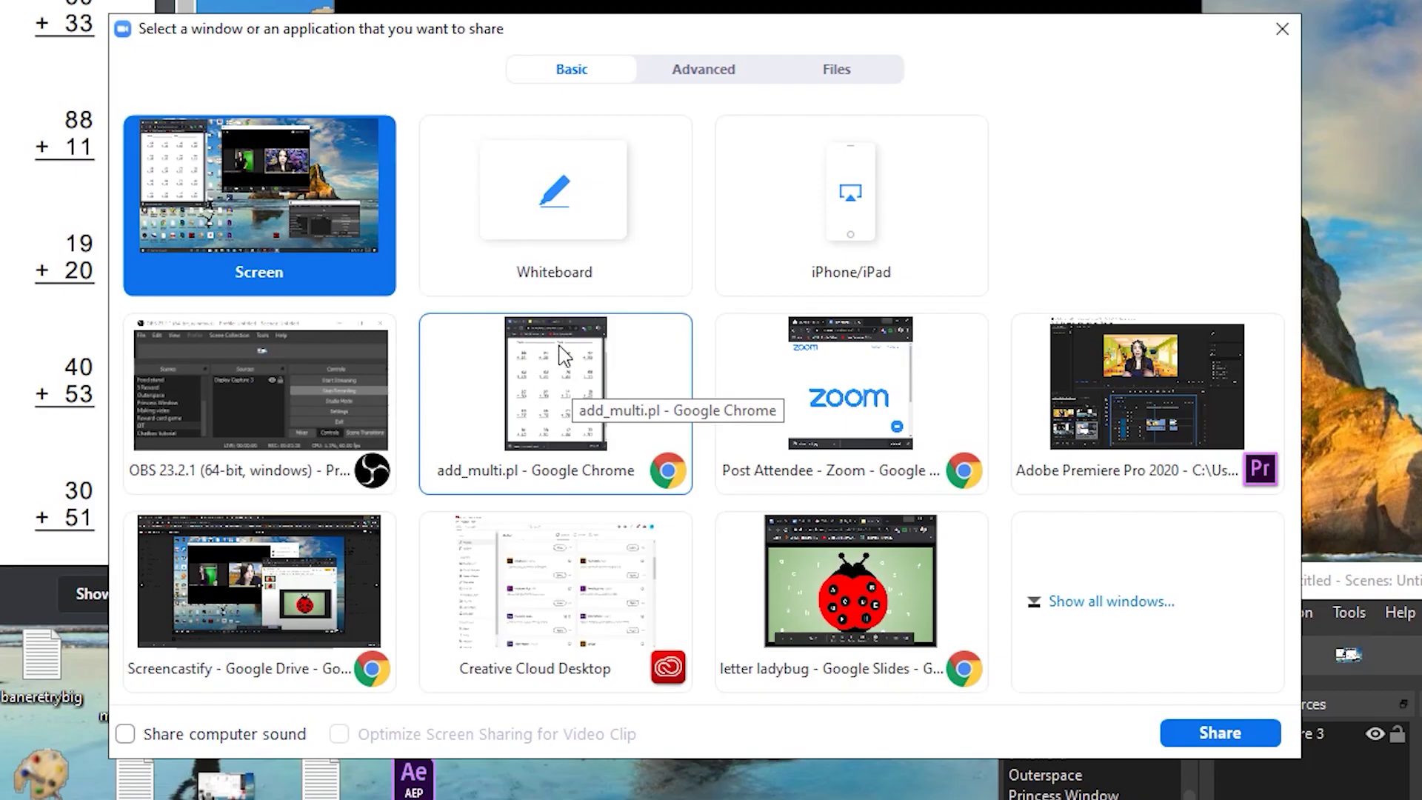
{"action": "double_click", "coordinate": [563, 356]}
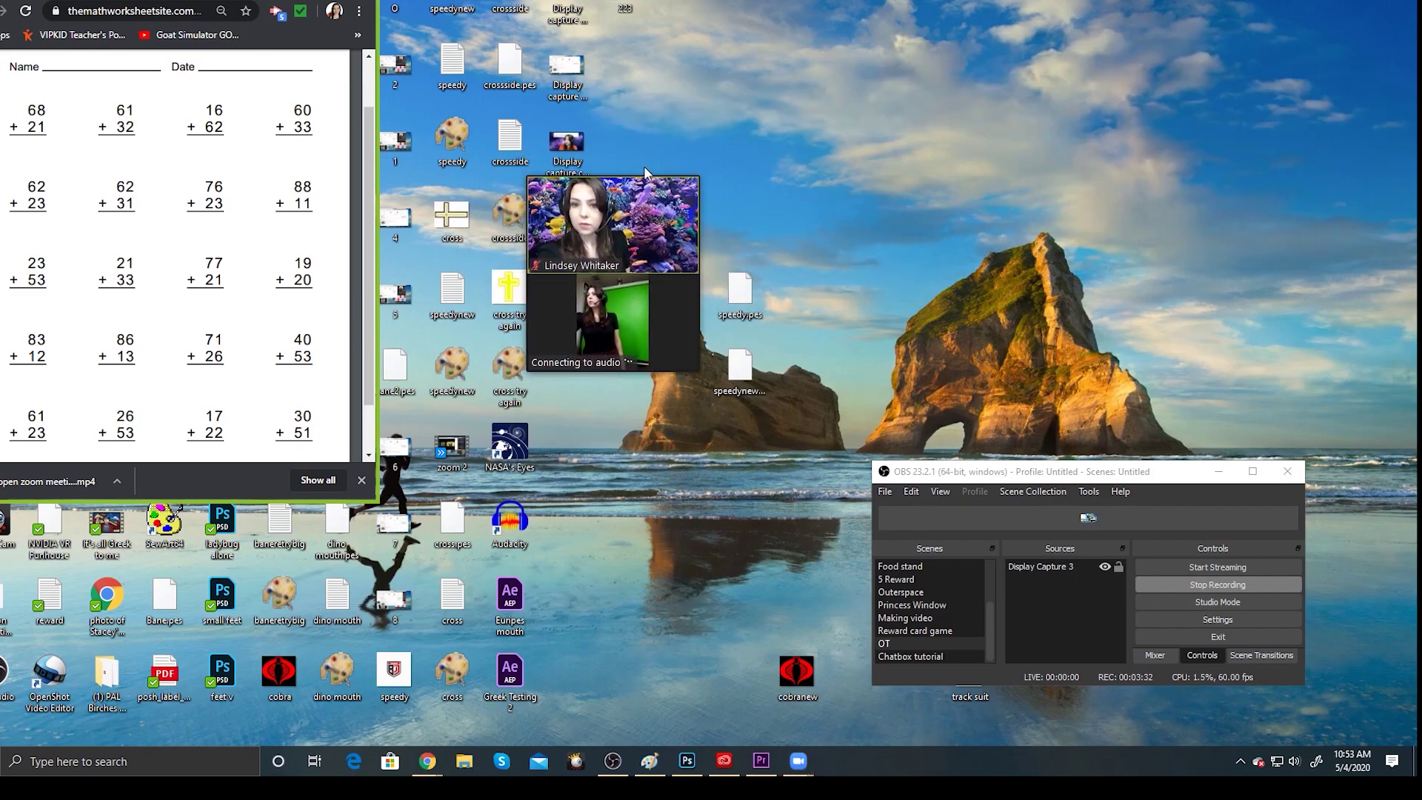
{"action": "left_click_drag", "start_coordinate": [616, 163], "coordinate": [772, 220]}
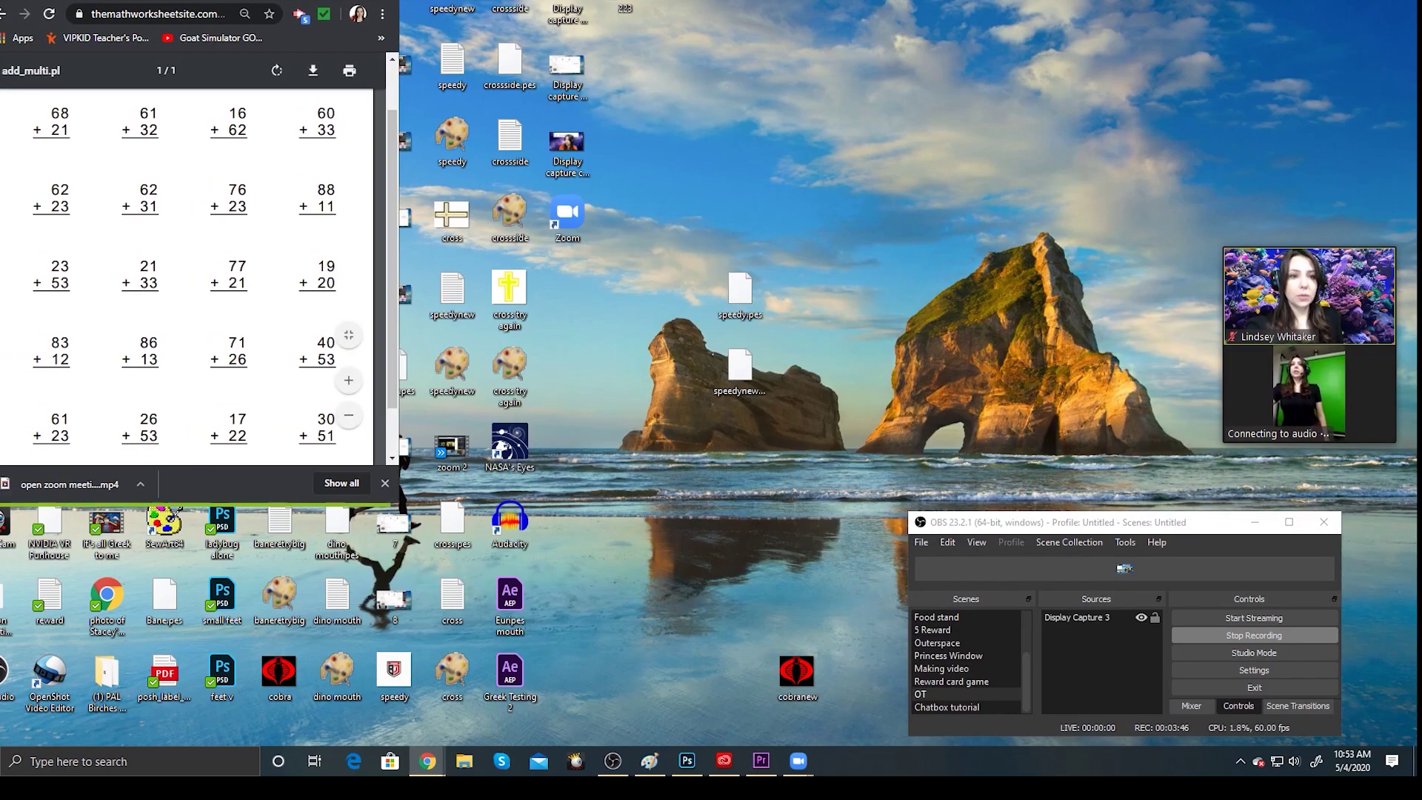
{"action": "left_click_drag", "start_coordinate": [325, 3], "coordinate": [789, 13]}
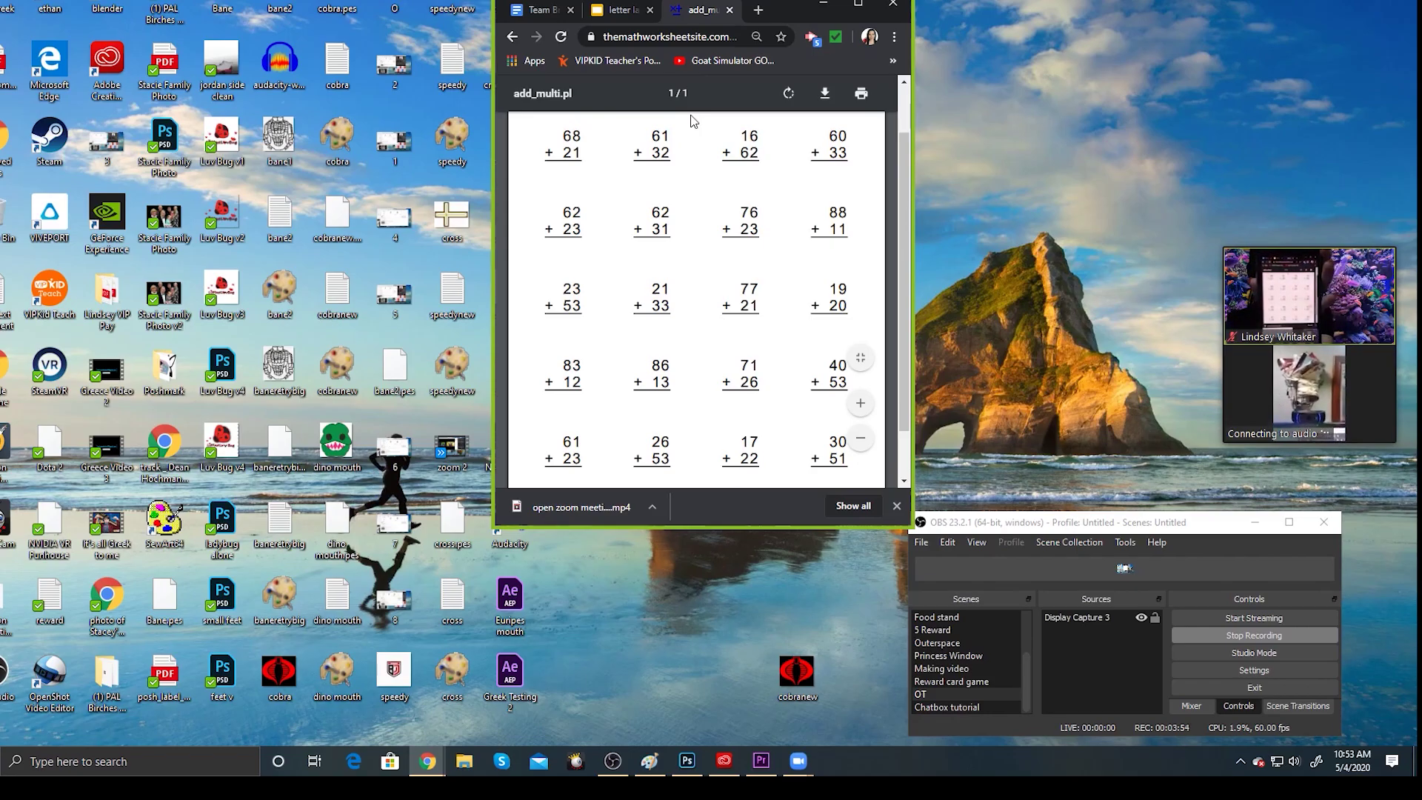
{"action": "mouse_move", "coordinate": [1304, 246]}
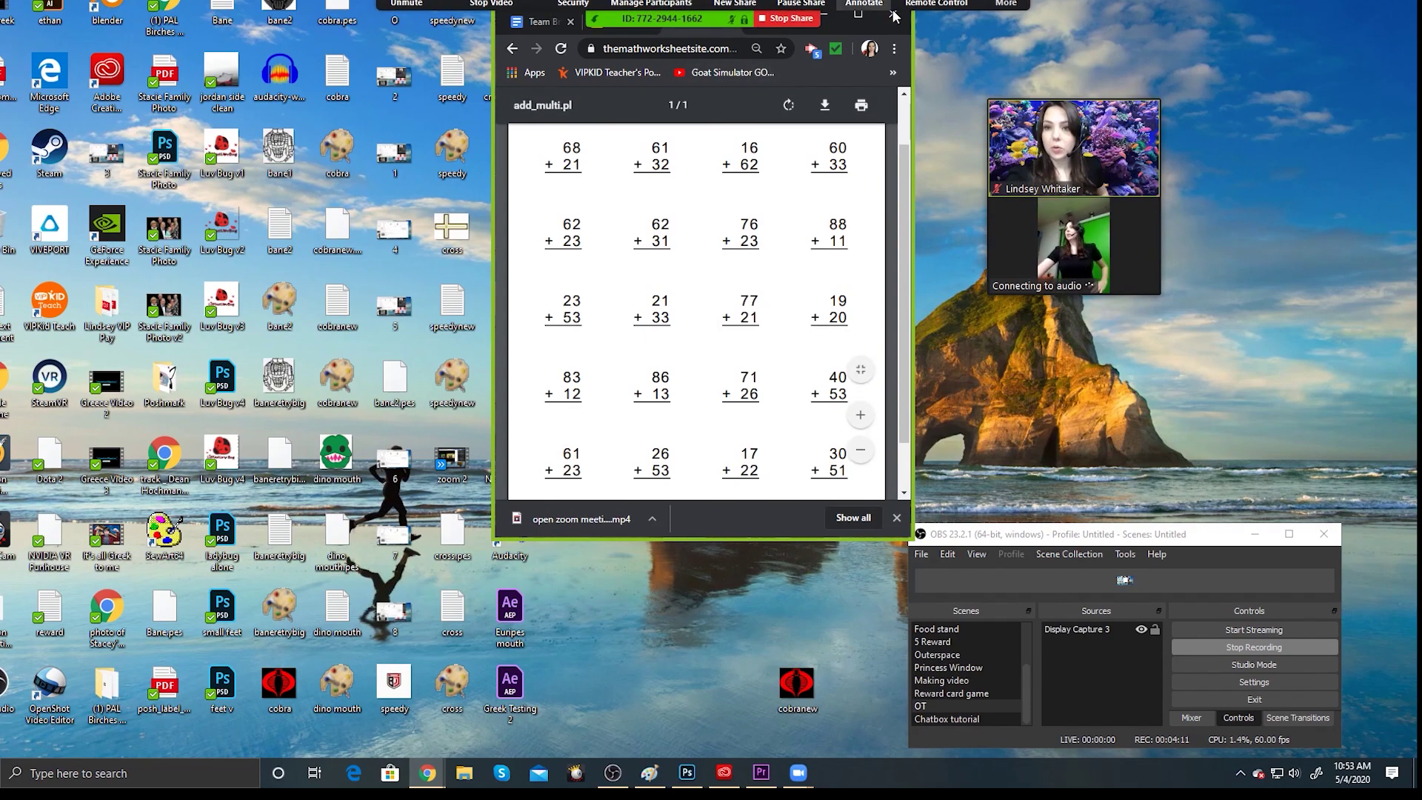
Open the annotation tools for the shared worksheet and show the Spotlight options
{"action": "left_click", "coordinate": [865, 3]}
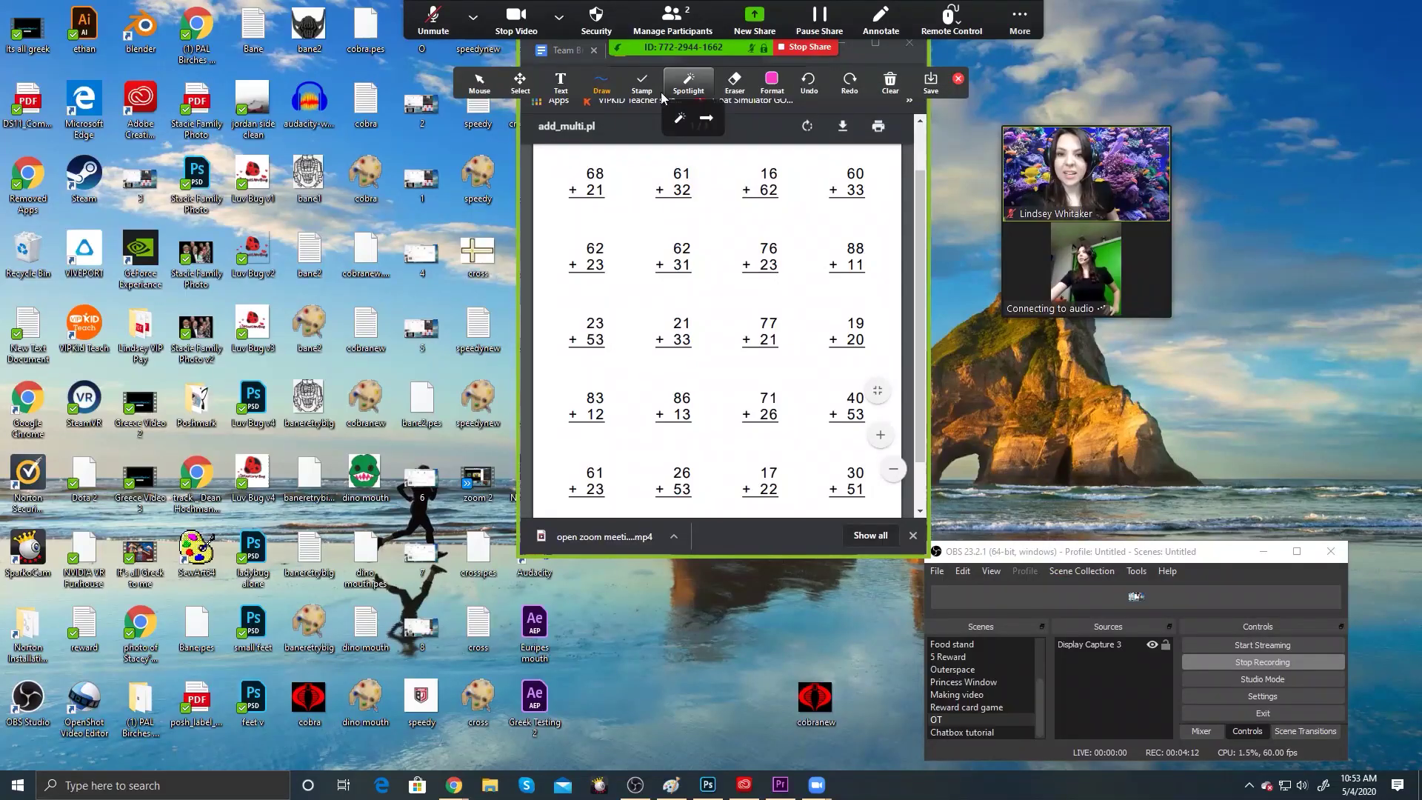
{"action": "left_click", "coordinate": [872, 54]}
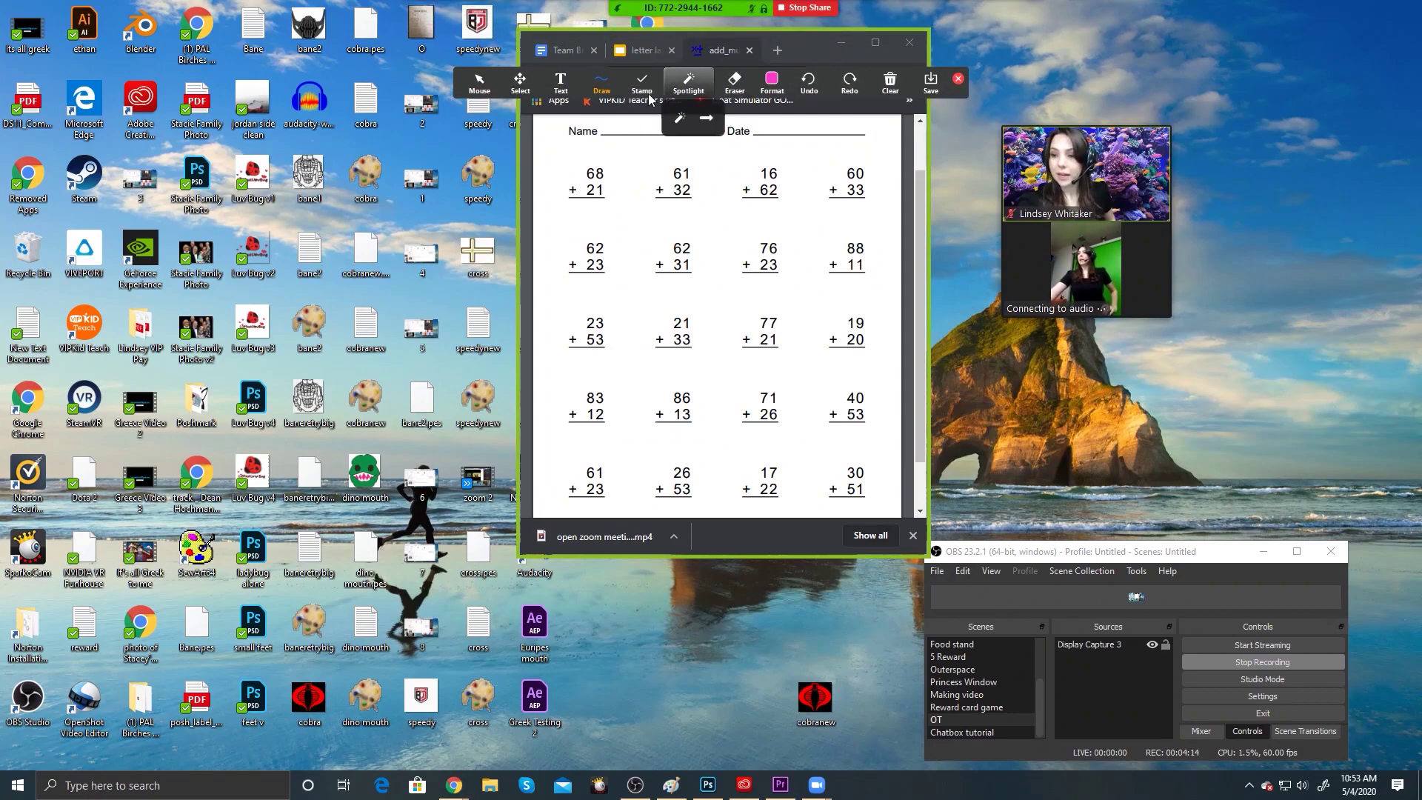
{"action": "left_click", "coordinate": [688, 83]}
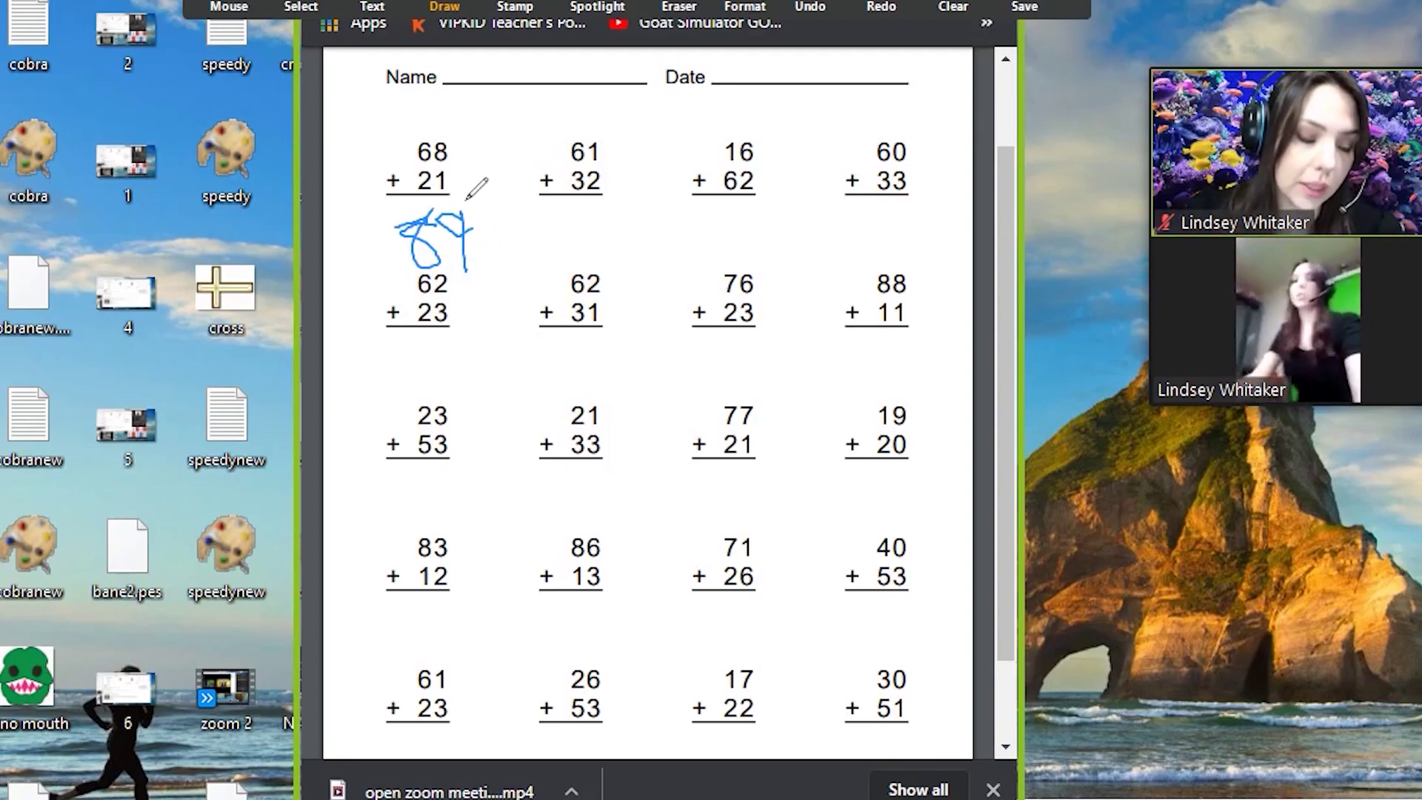
Set the annotation color to yellow and draw a small star beside the 68 + 21 problem
{"action": "left_click", "coordinate": [744, 6]}
{"action": "left_click", "coordinate": [846, 64]}
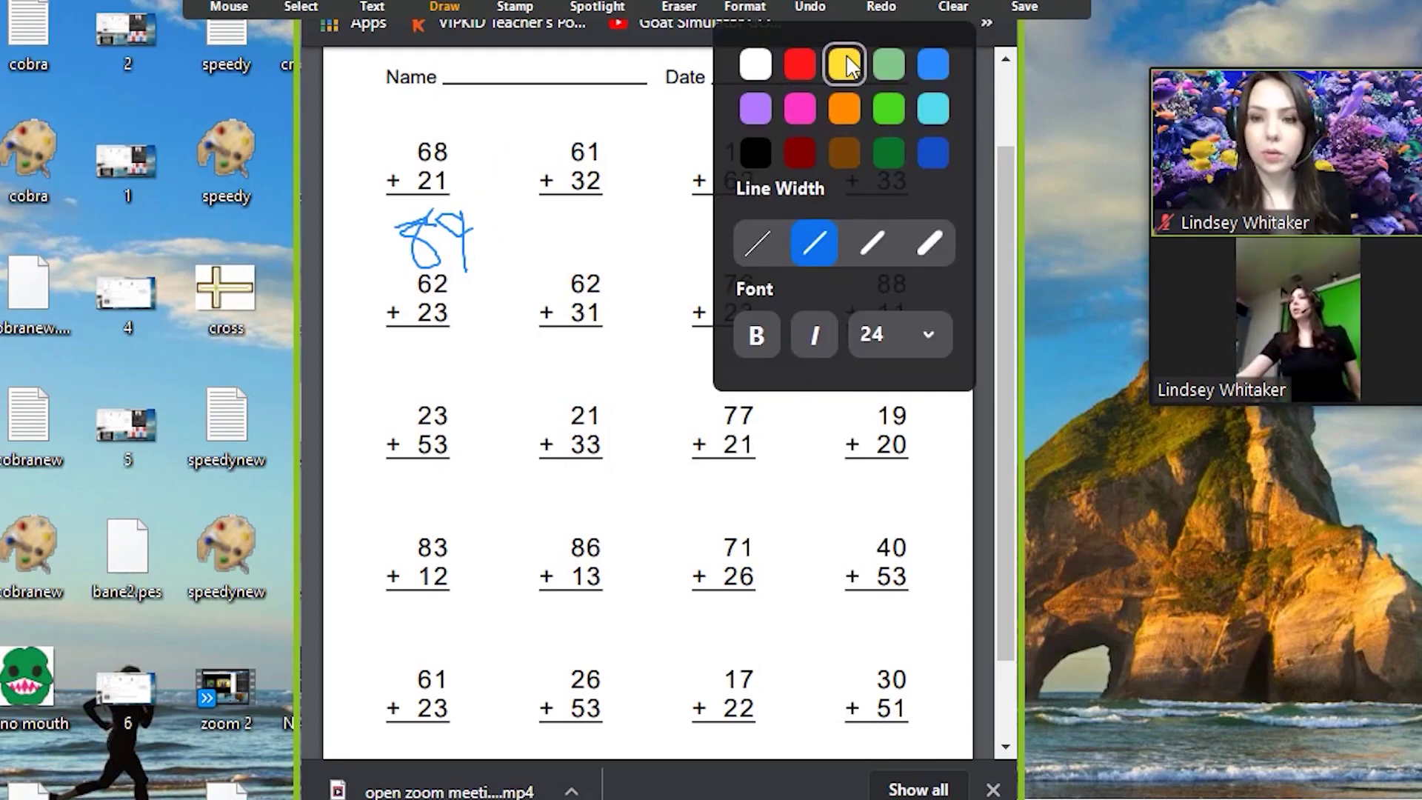
{"action": "mouse_move", "coordinate": [482, 160]}
{"action": "left_mouse_down"}
{"action": "mouse_move", "coordinate": [459, 175]}
{"action": "mouse_move", "coordinate": [478, 140]}
{"action": "mouse_move", "coordinate": [467, 185]}
{"action": "left_mouse_up"}
Stamp a star on each of the four problems in the worksheet's first row, keeping the star stamp selected
{"action": "left_click", "coordinate": [515, 6]}
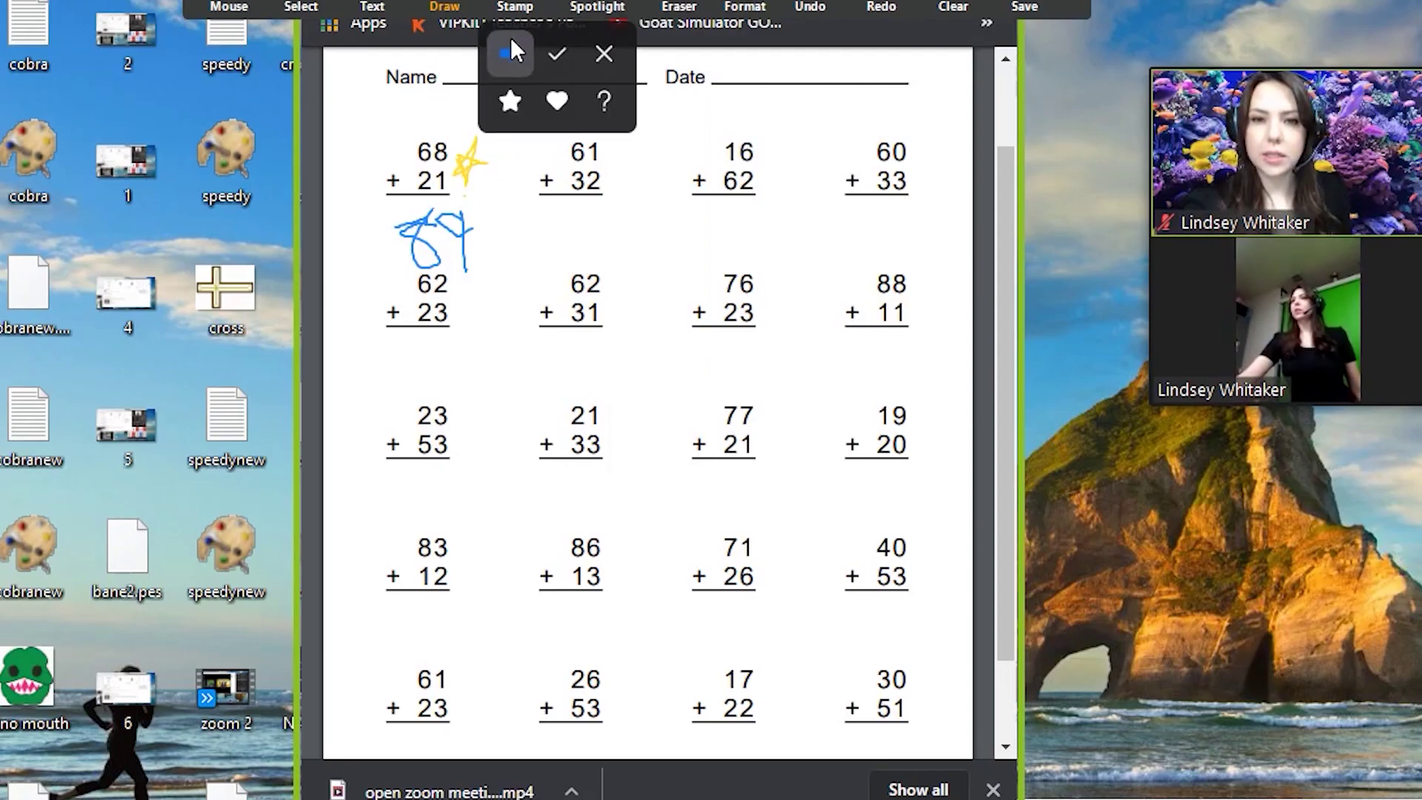
{"action": "left_click", "coordinate": [529, 94]}
{"action": "left_click", "coordinate": [437, 147]}
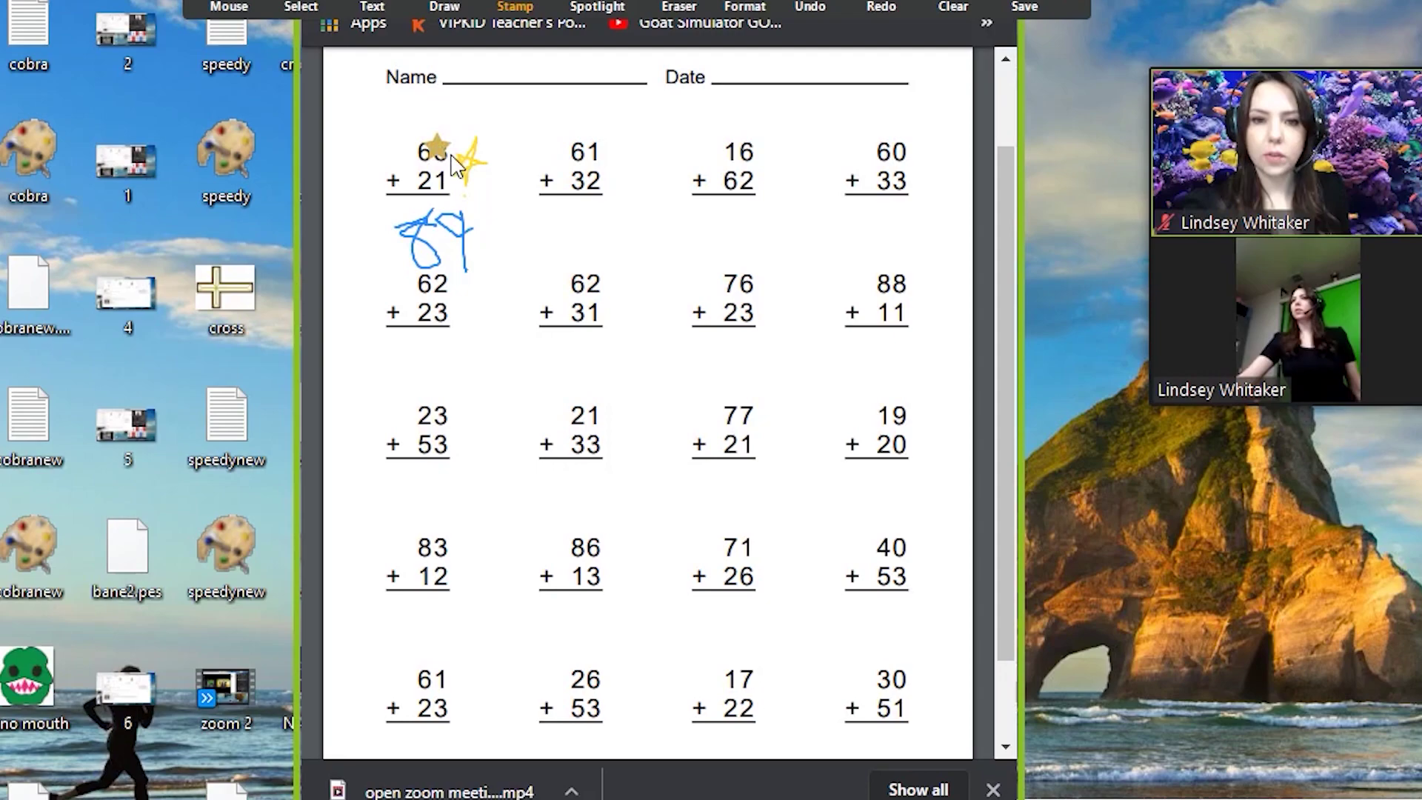
{"action": "left_click", "coordinate": [597, 146]}
{"action": "left_click", "coordinate": [734, 153]}
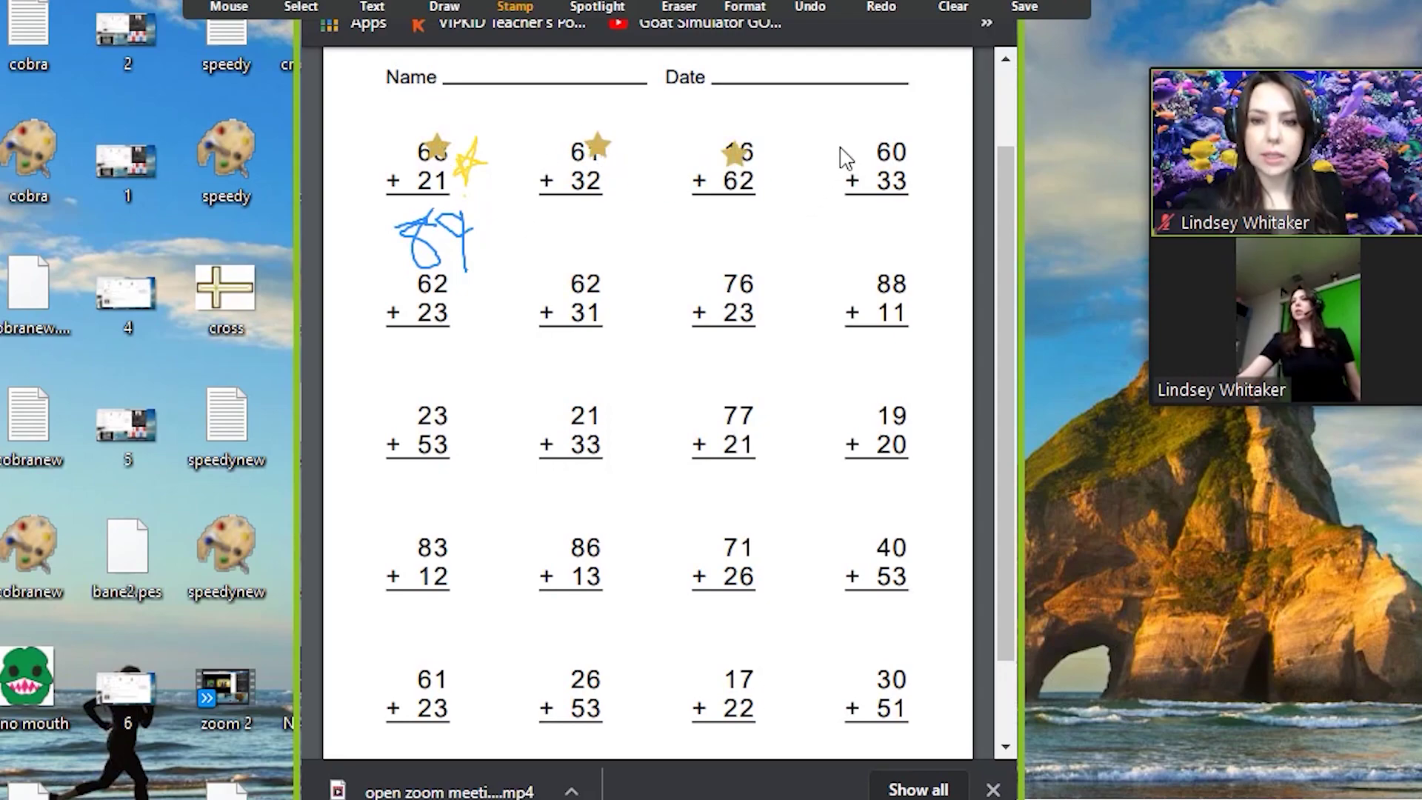
{"action": "left_click", "coordinate": [893, 152]}
{"action": "left_click", "coordinate": [515, 6]}
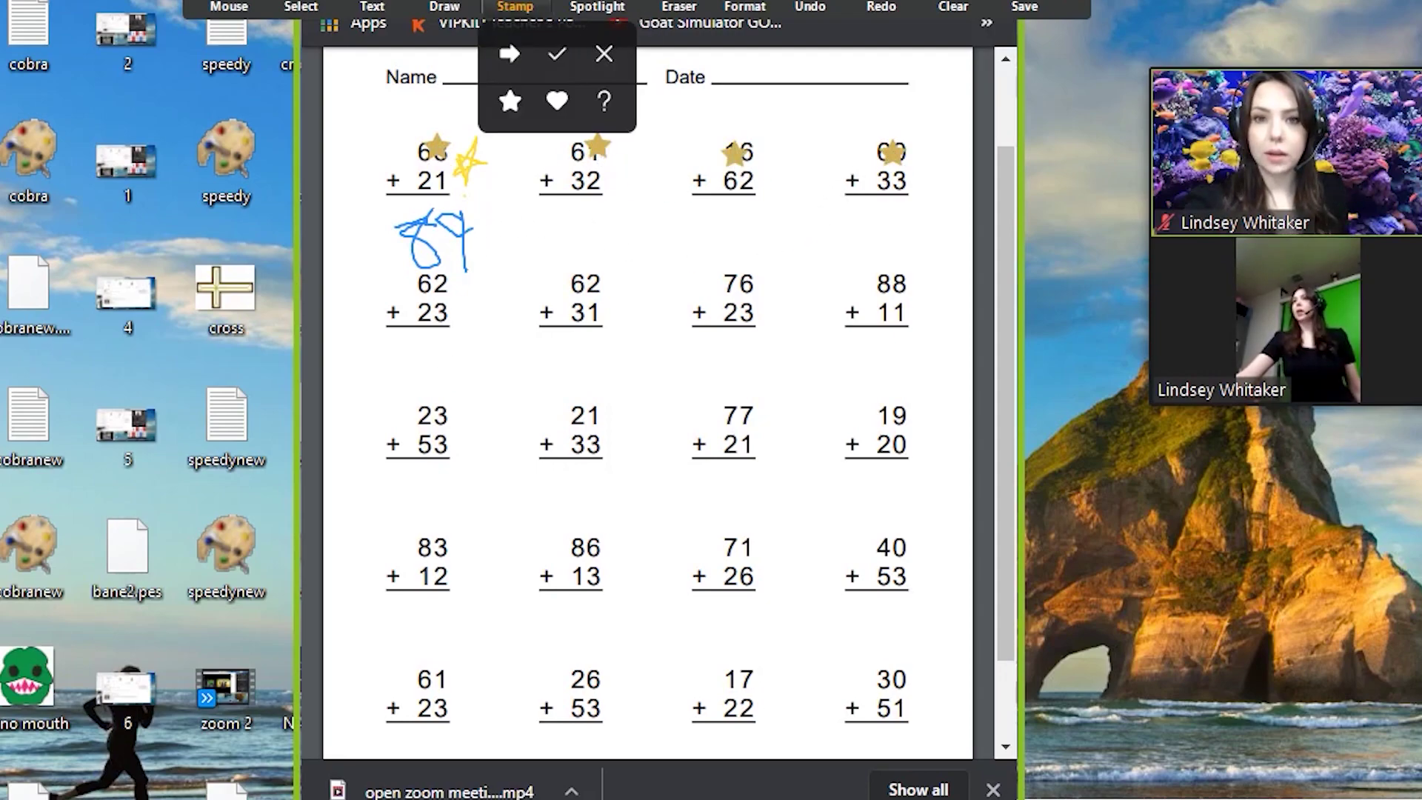
{"action": "left_click", "coordinate": [511, 97]}
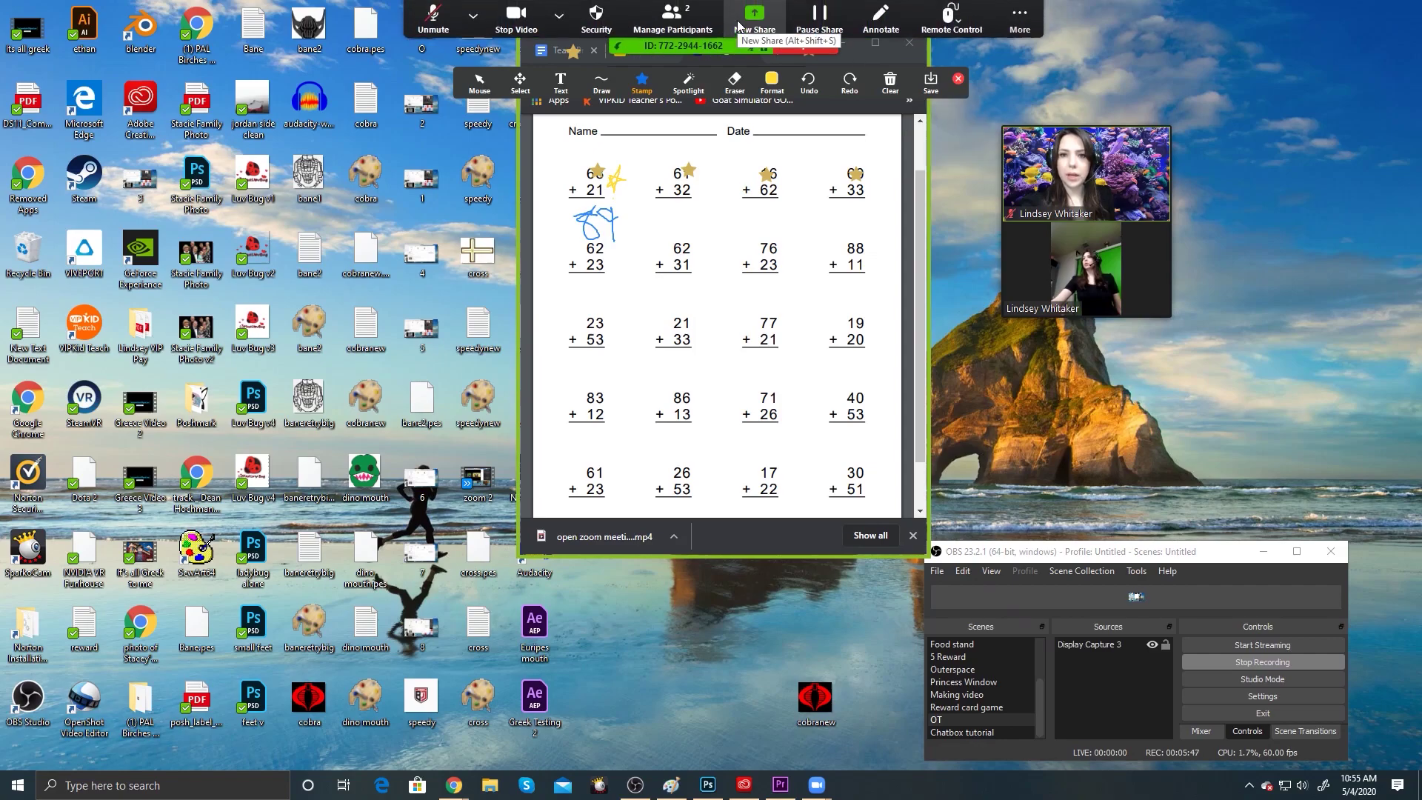
Check the additional meeting options and stop sharing the worksheet
{"action": "left_click", "coordinate": [1013, 30]}
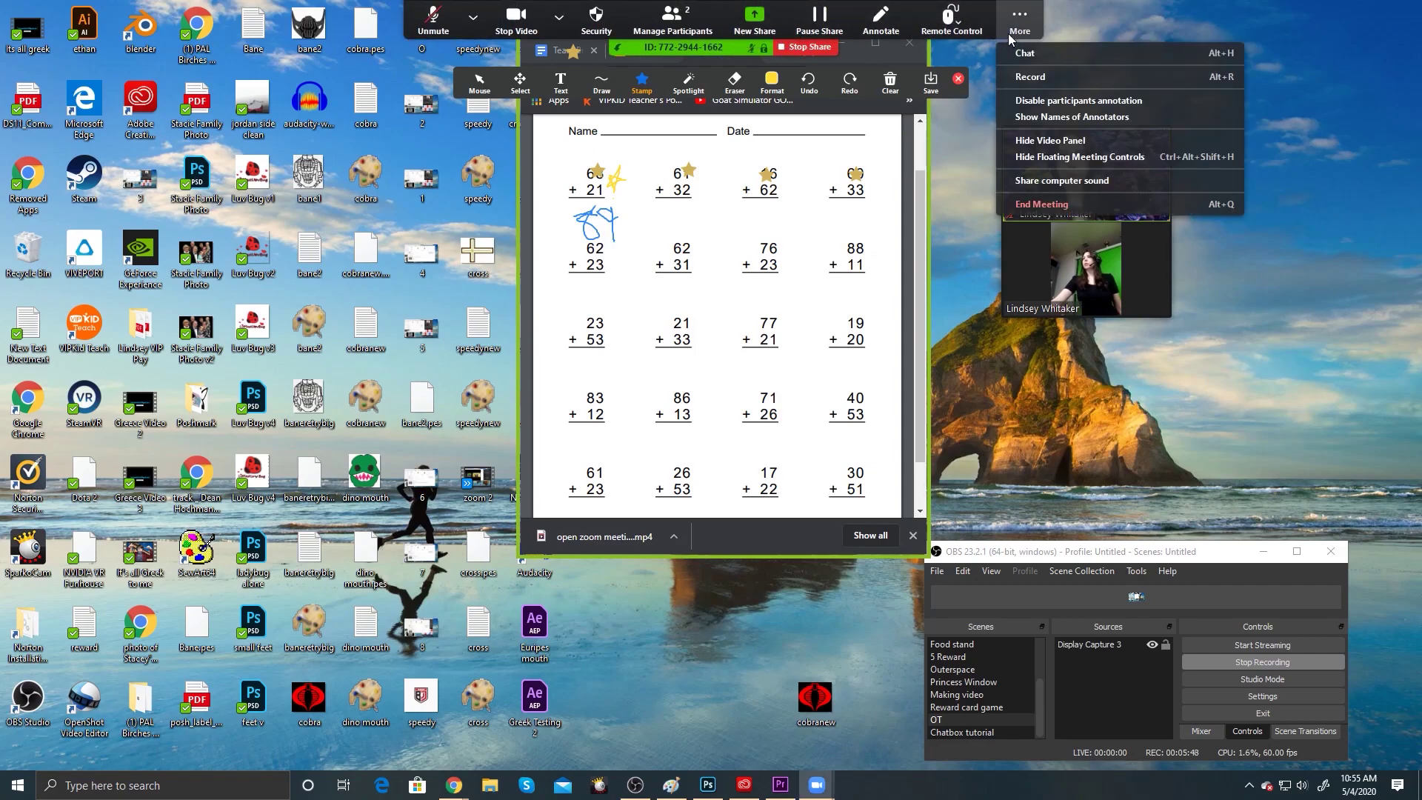
{"action": "left_click", "coordinate": [807, 47]}
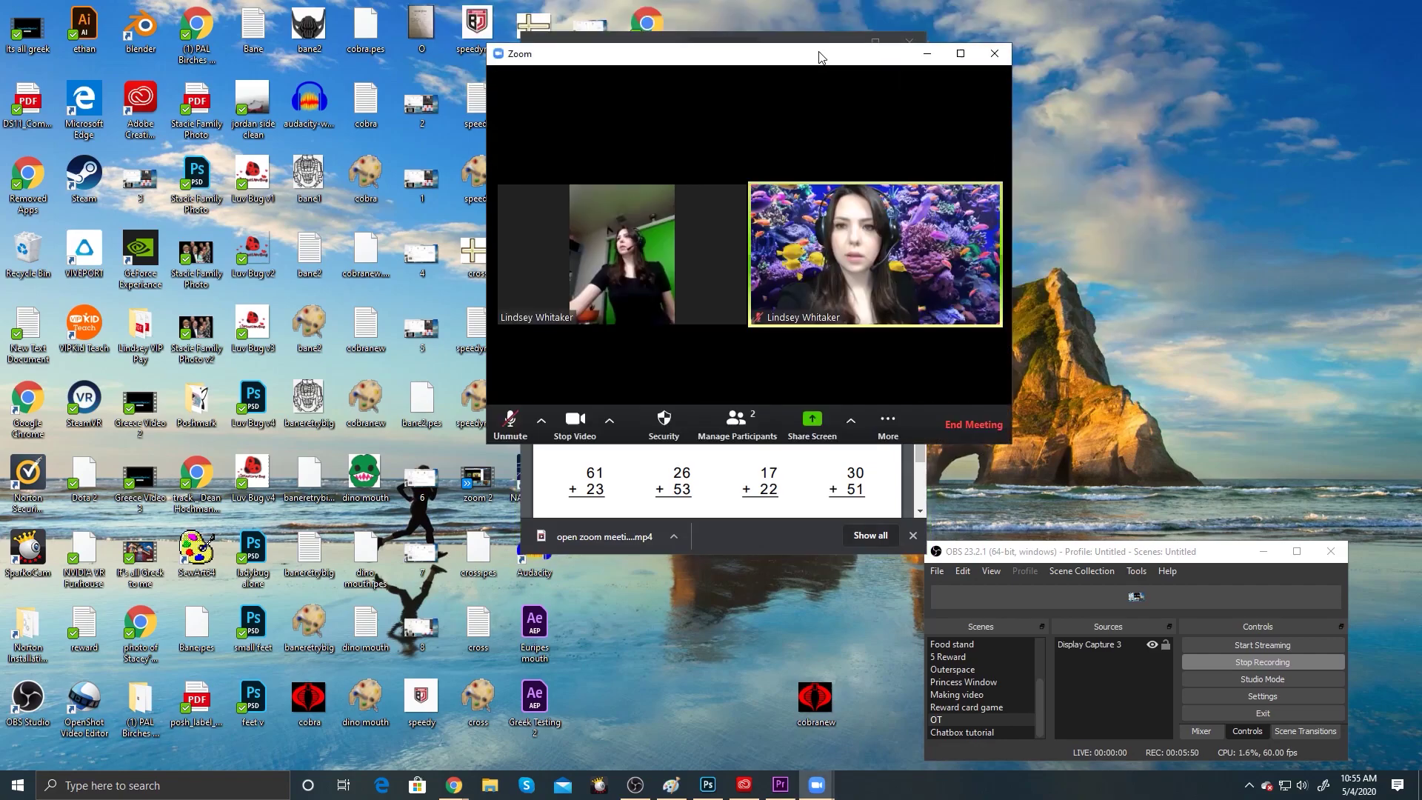
Share the letter ladybug Google Slides window and move it in front of the worksheet
{"action": "left_click", "coordinate": [812, 424]}
{"action": "left_click", "coordinate": [805, 519]}
{"action": "double_click", "coordinate": [805, 521]}
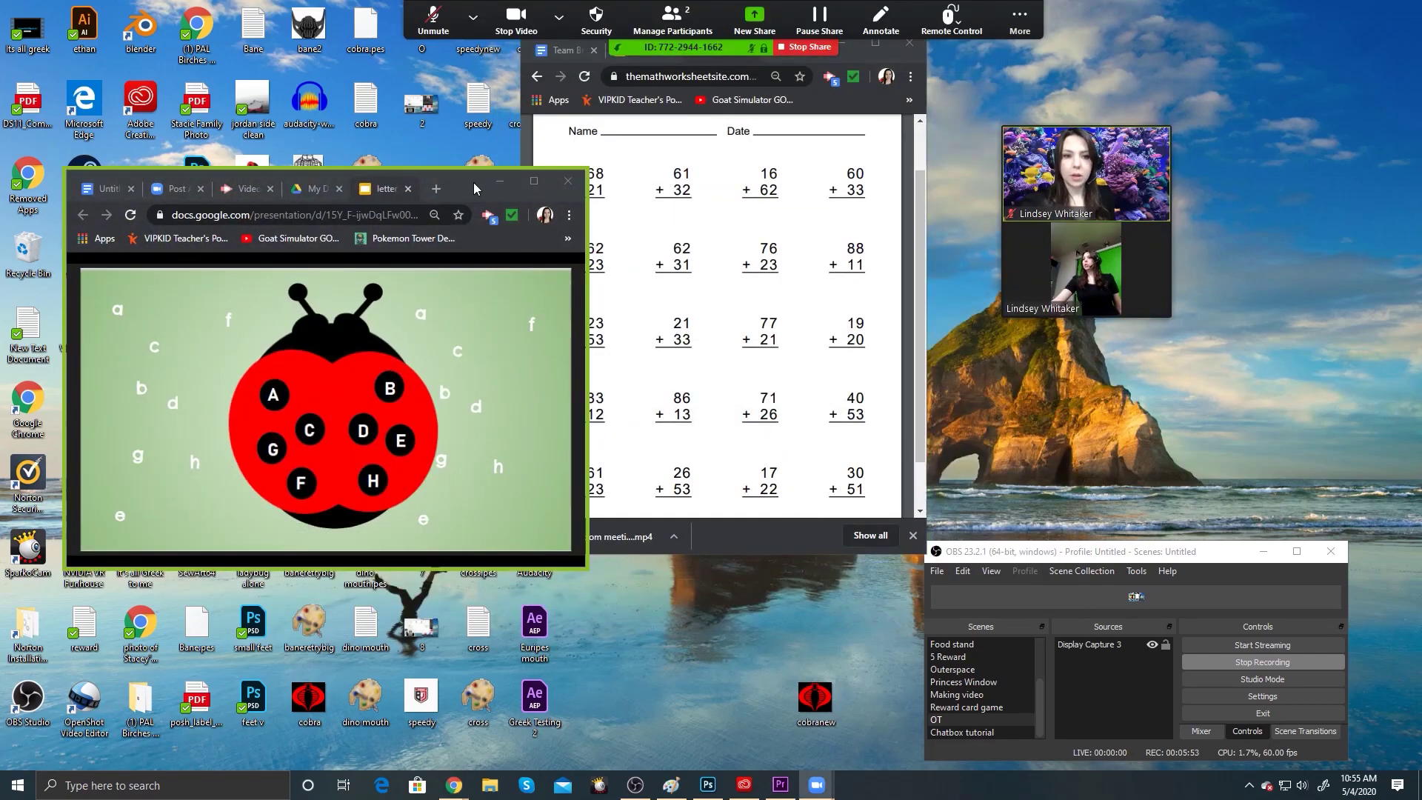
{"action": "left_click_drag", "start_coordinate": [473, 182], "coordinate": [762, 105]}
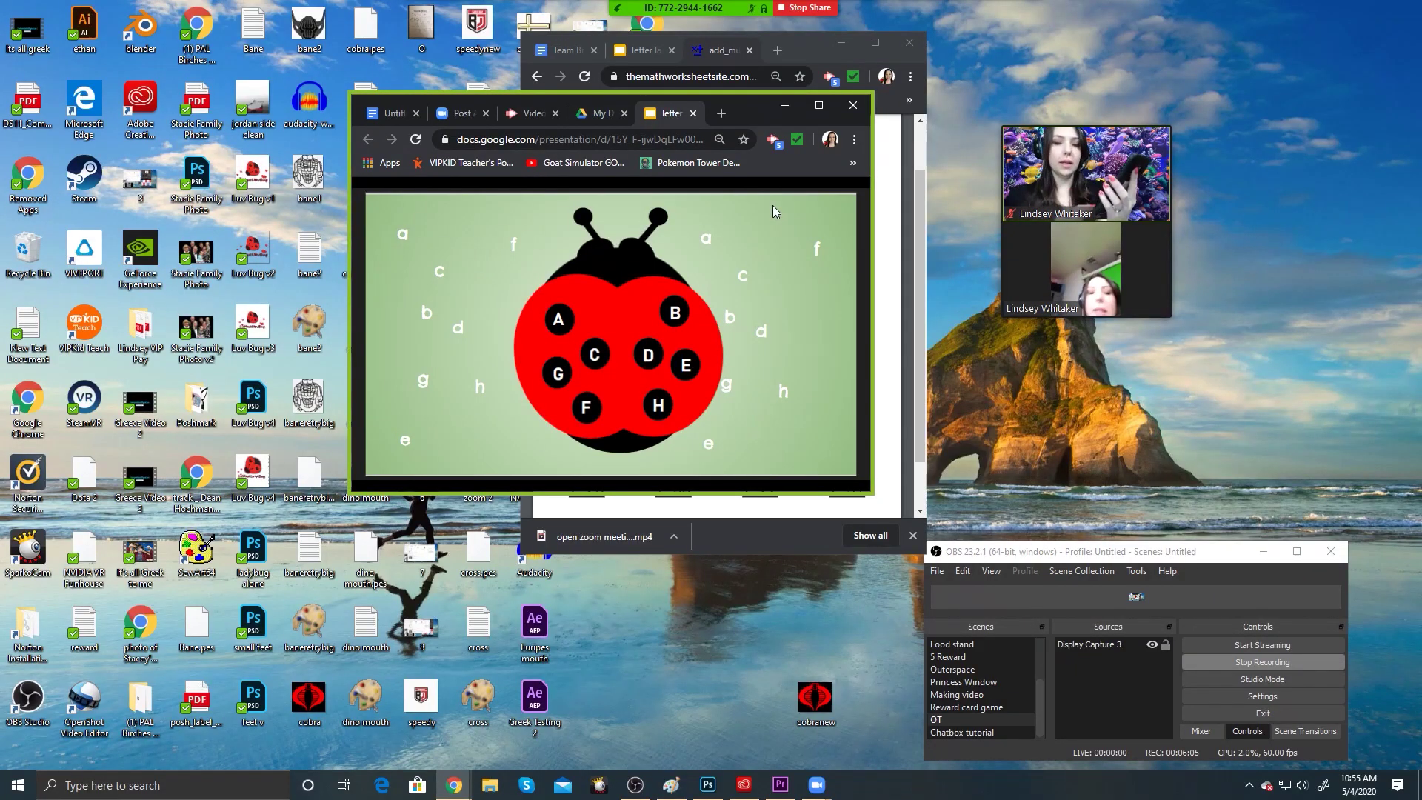
{"action": "mouse_move", "coordinate": [885, 25]}
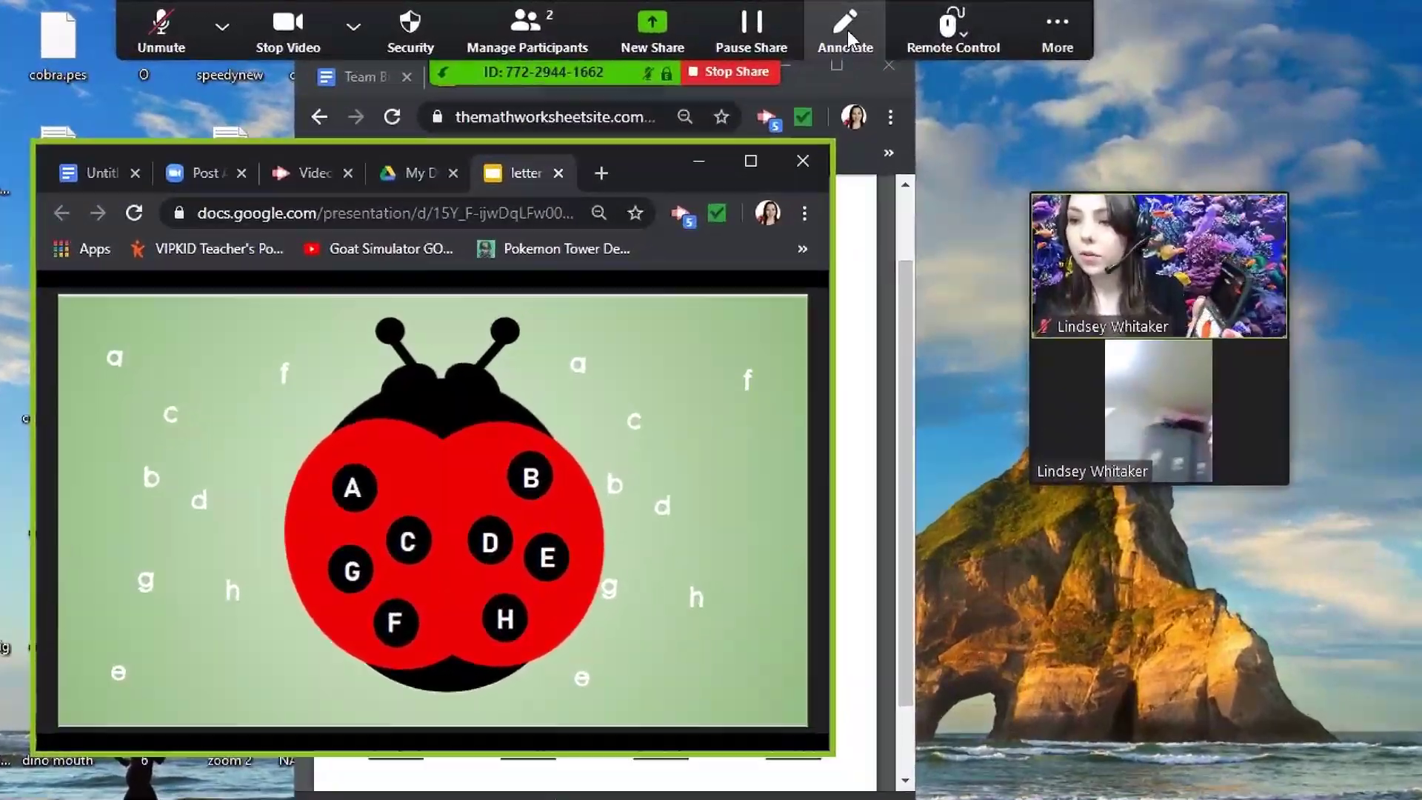
Annotate the ladybug slide with a yellow circle around the lowercase g and a dashed line leading to the capital G
{"action": "left_click", "coordinate": [848, 33]}
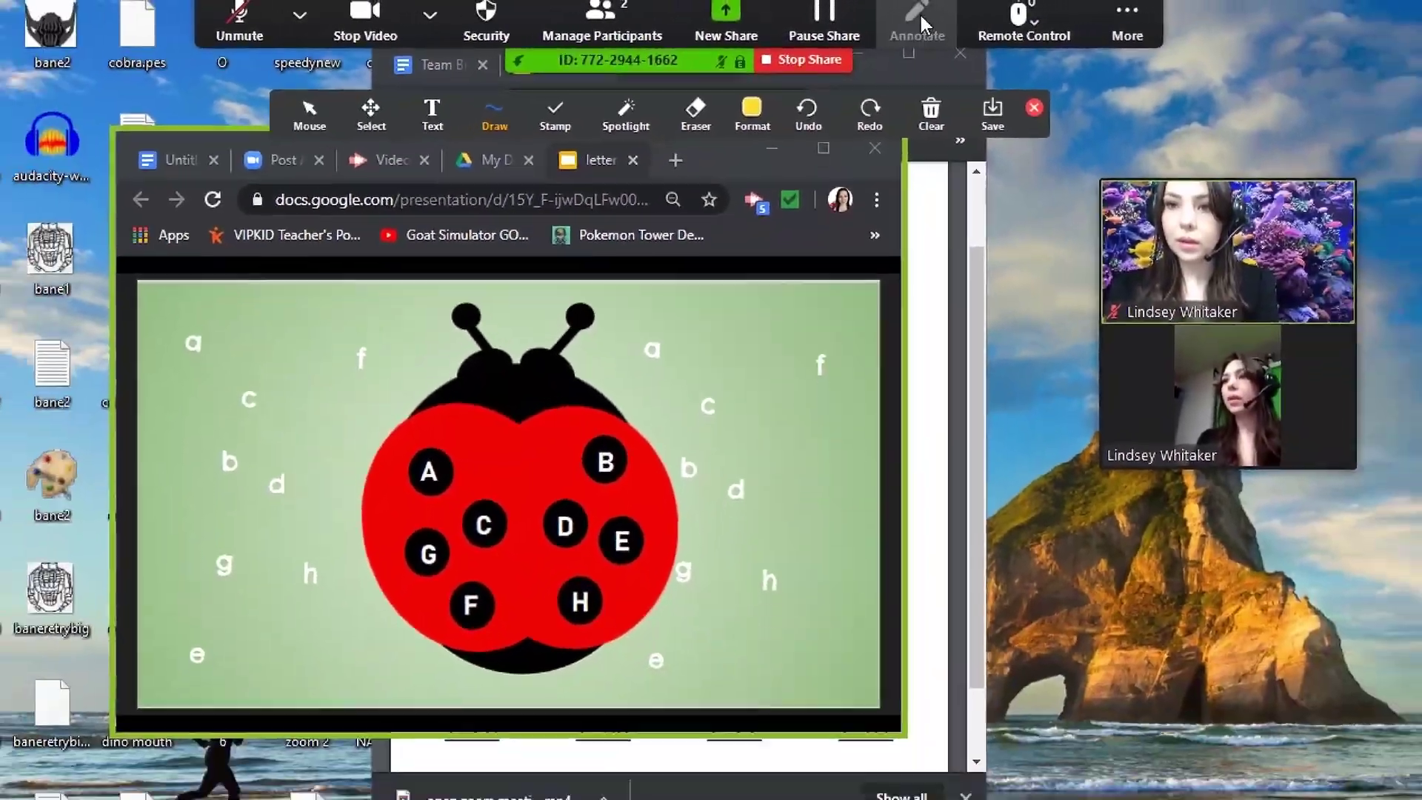
{"action": "left_click", "coordinate": [895, 26]}
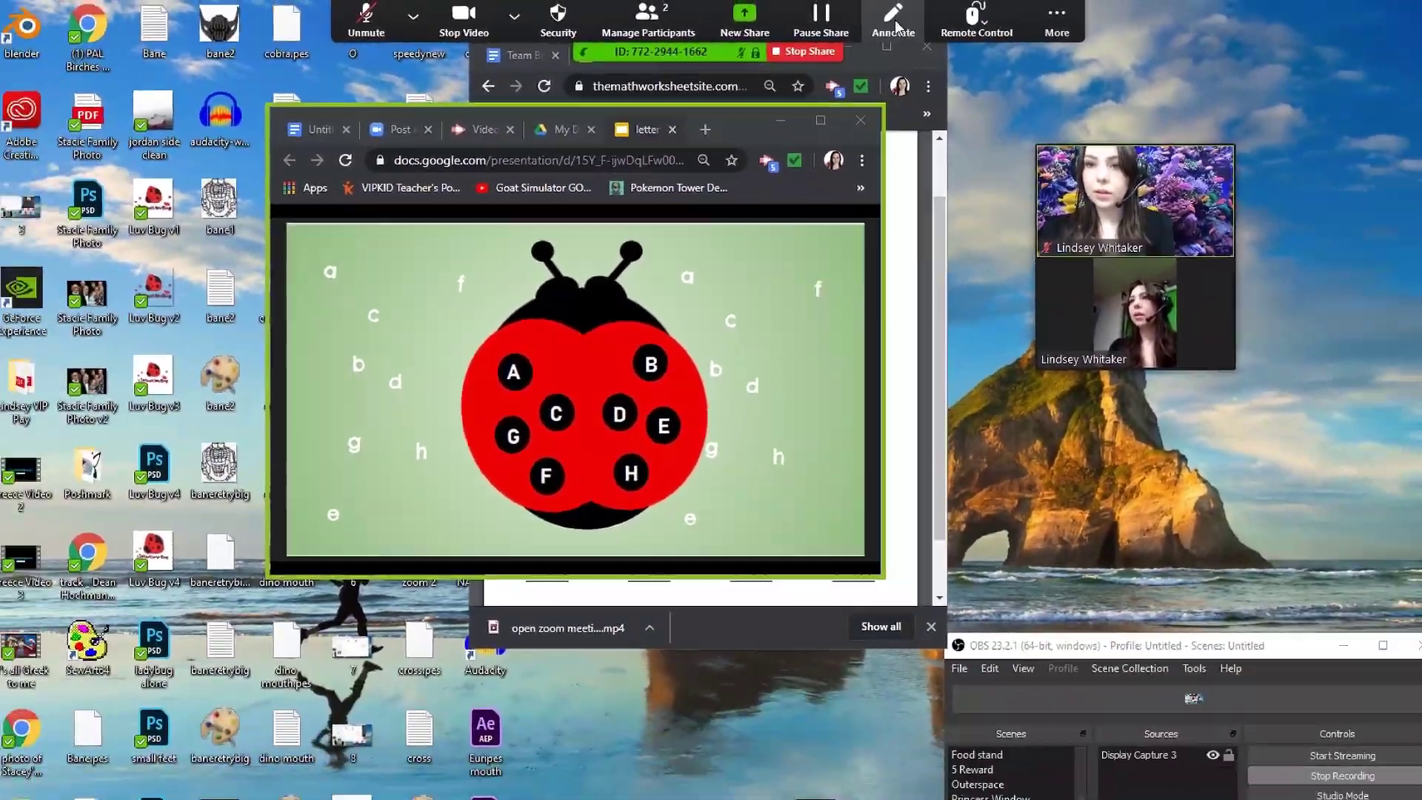
{"action": "left_click", "coordinate": [893, 22]}
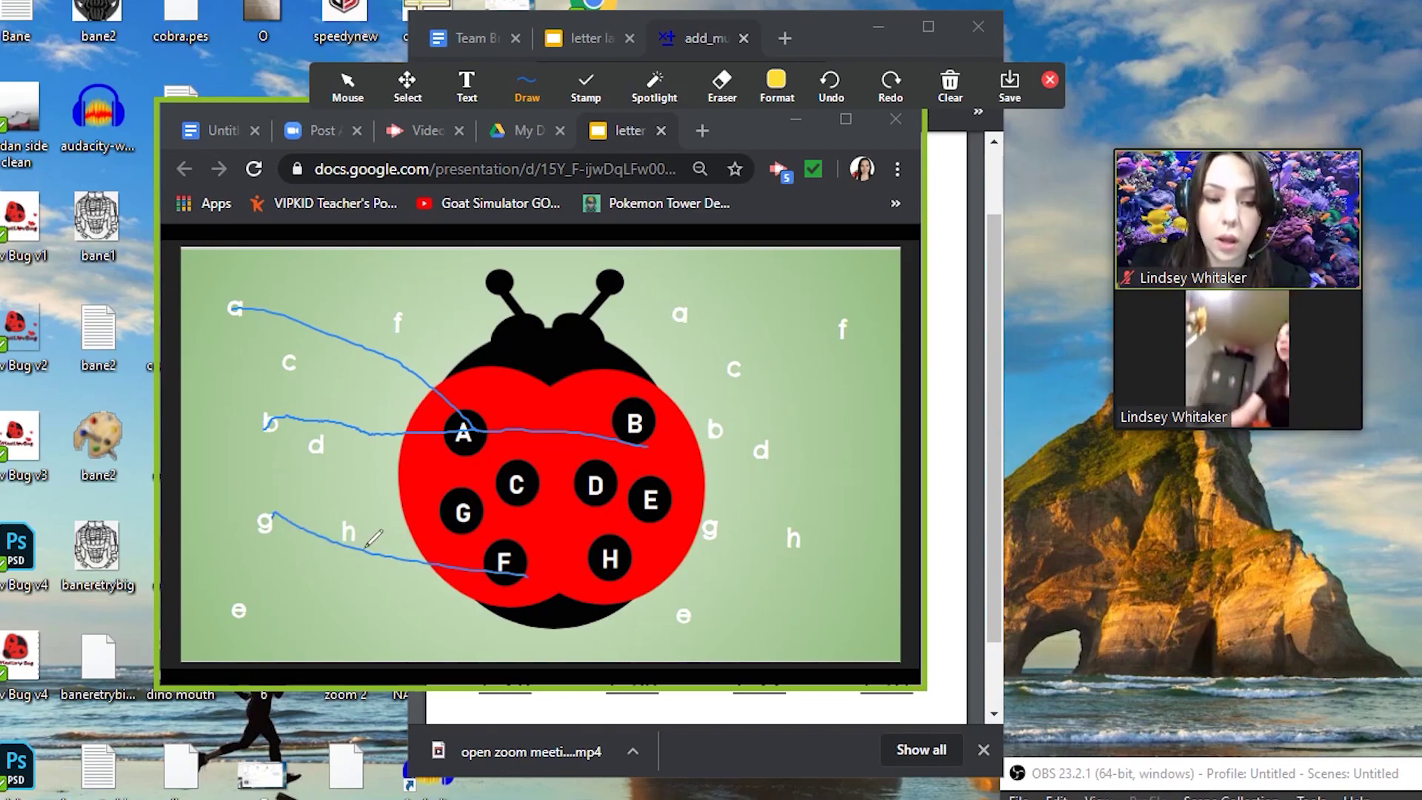
{"action": "left_click_drag", "start_coordinate": [280, 480], "coordinate": [272, 559]}
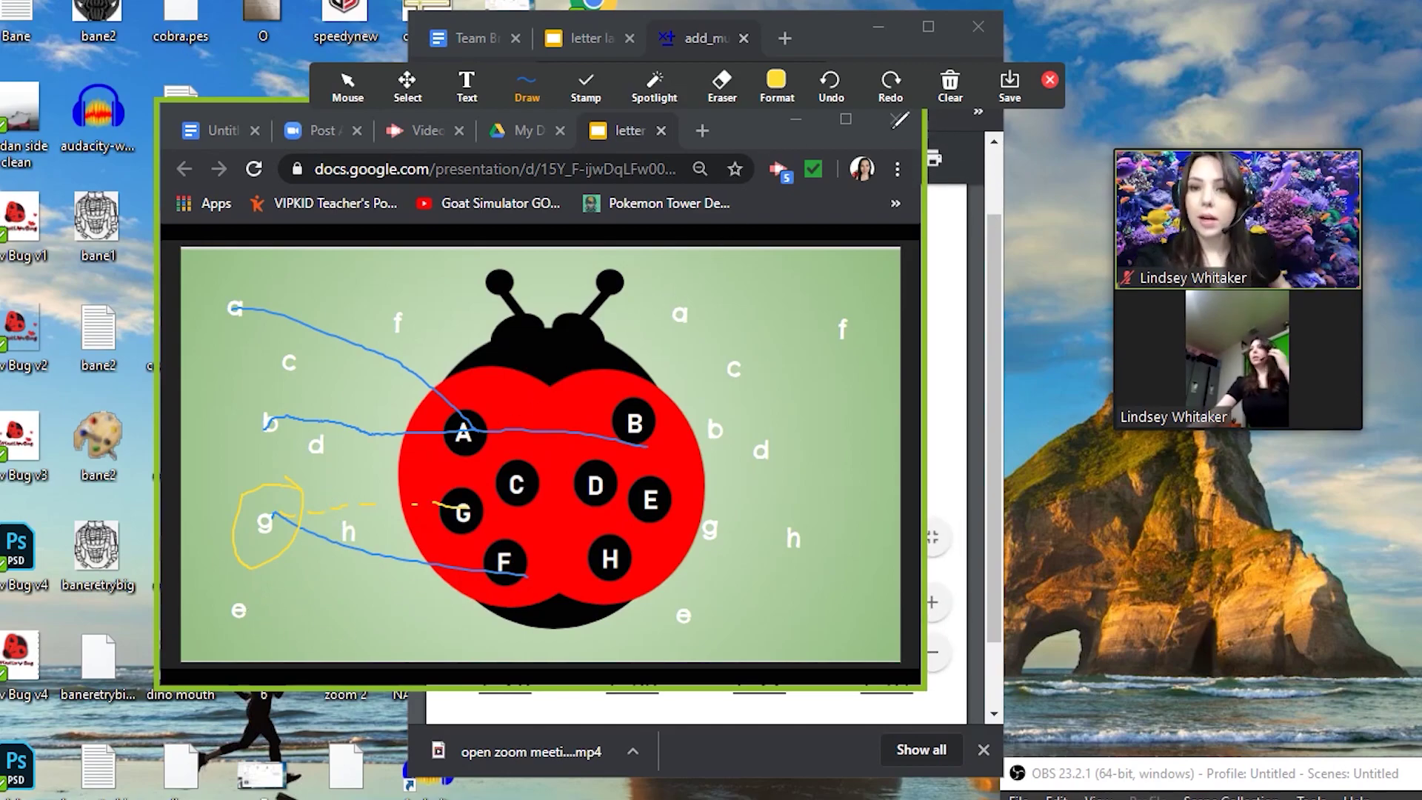
Erase the blue line joining g to F on the ladybug slide and select the star stamp
{"action": "left_click", "coordinate": [955, 85]}
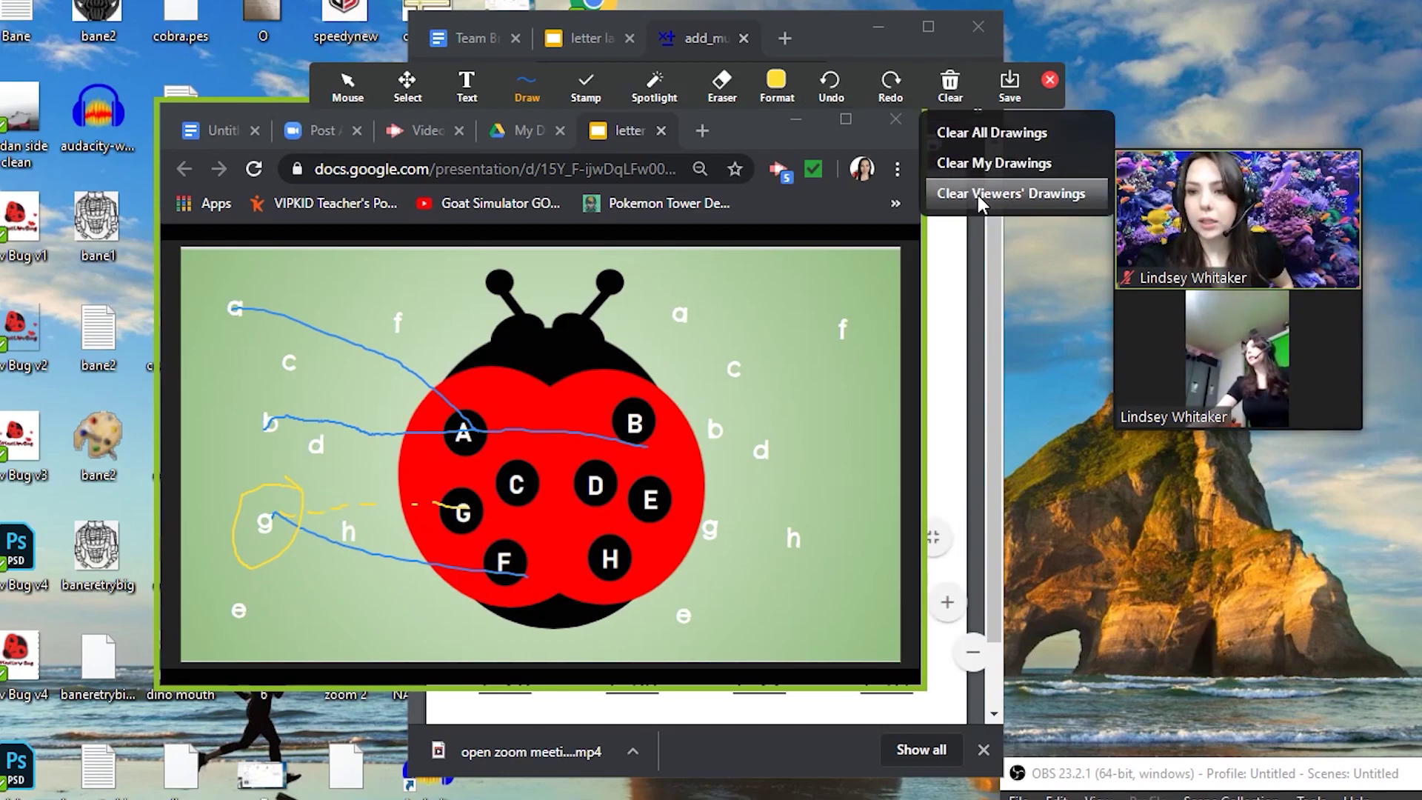
{"action": "left_click", "coordinate": [786, 89]}
{"action": "left_click", "coordinate": [723, 87]}
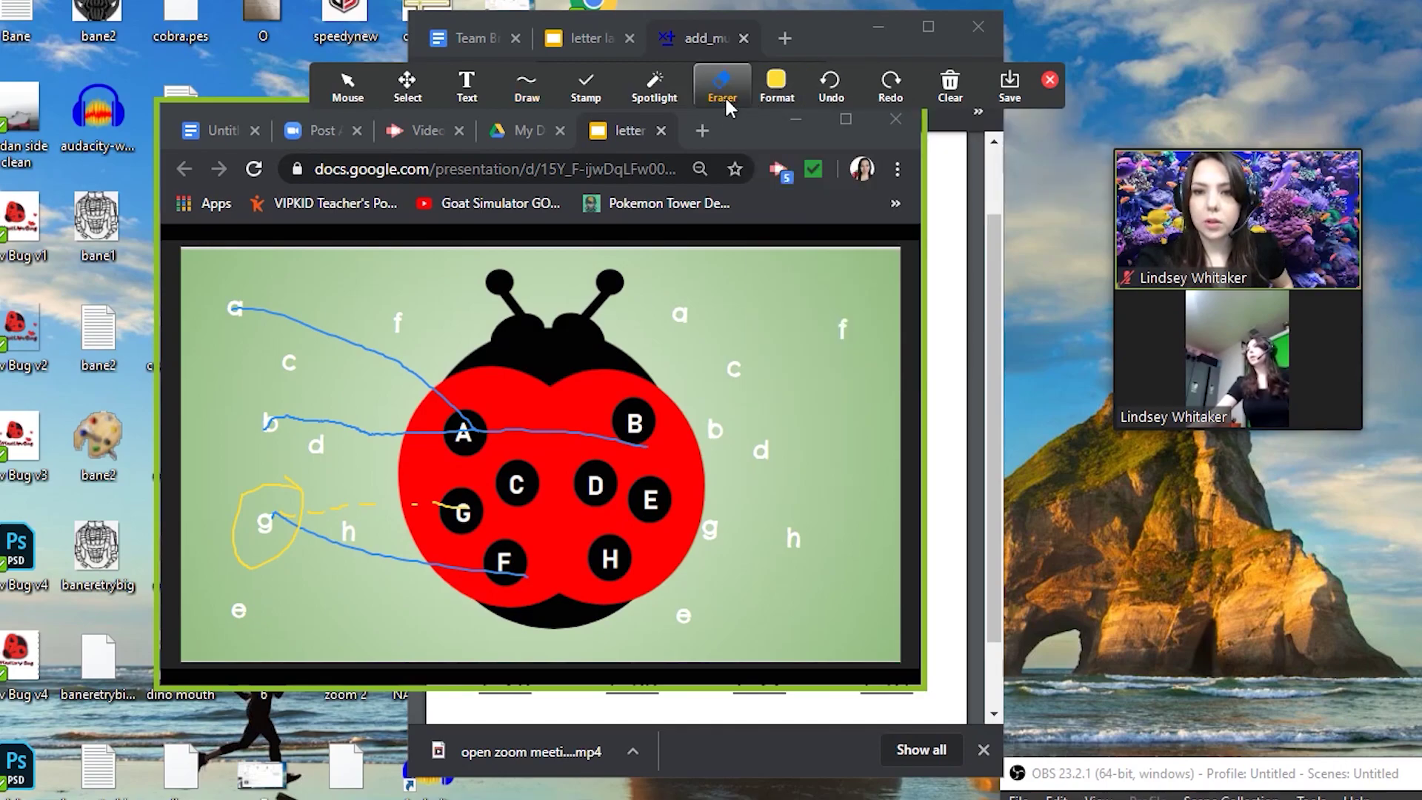
{"action": "left_click", "coordinate": [417, 570]}
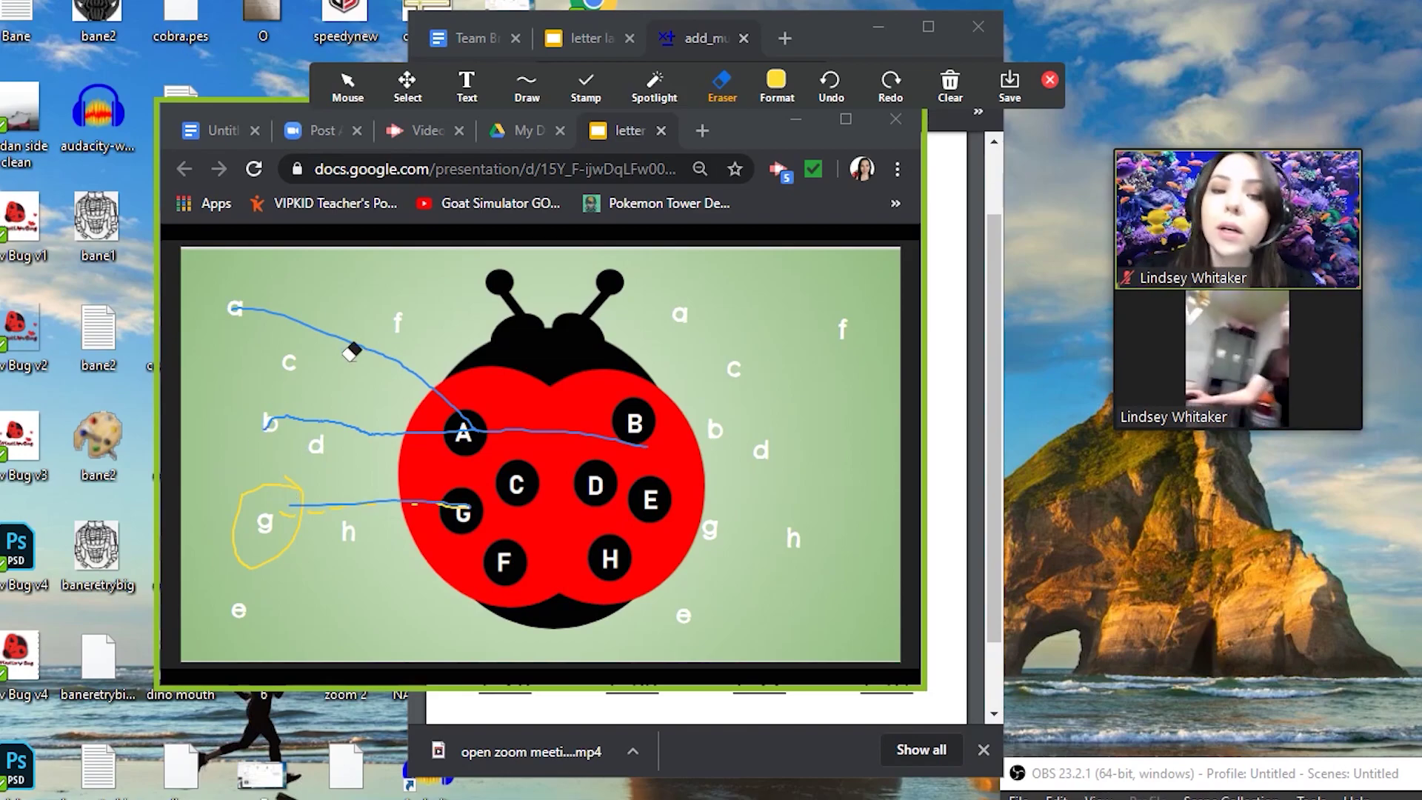
{"action": "mouse_move", "coordinate": [592, 93]}
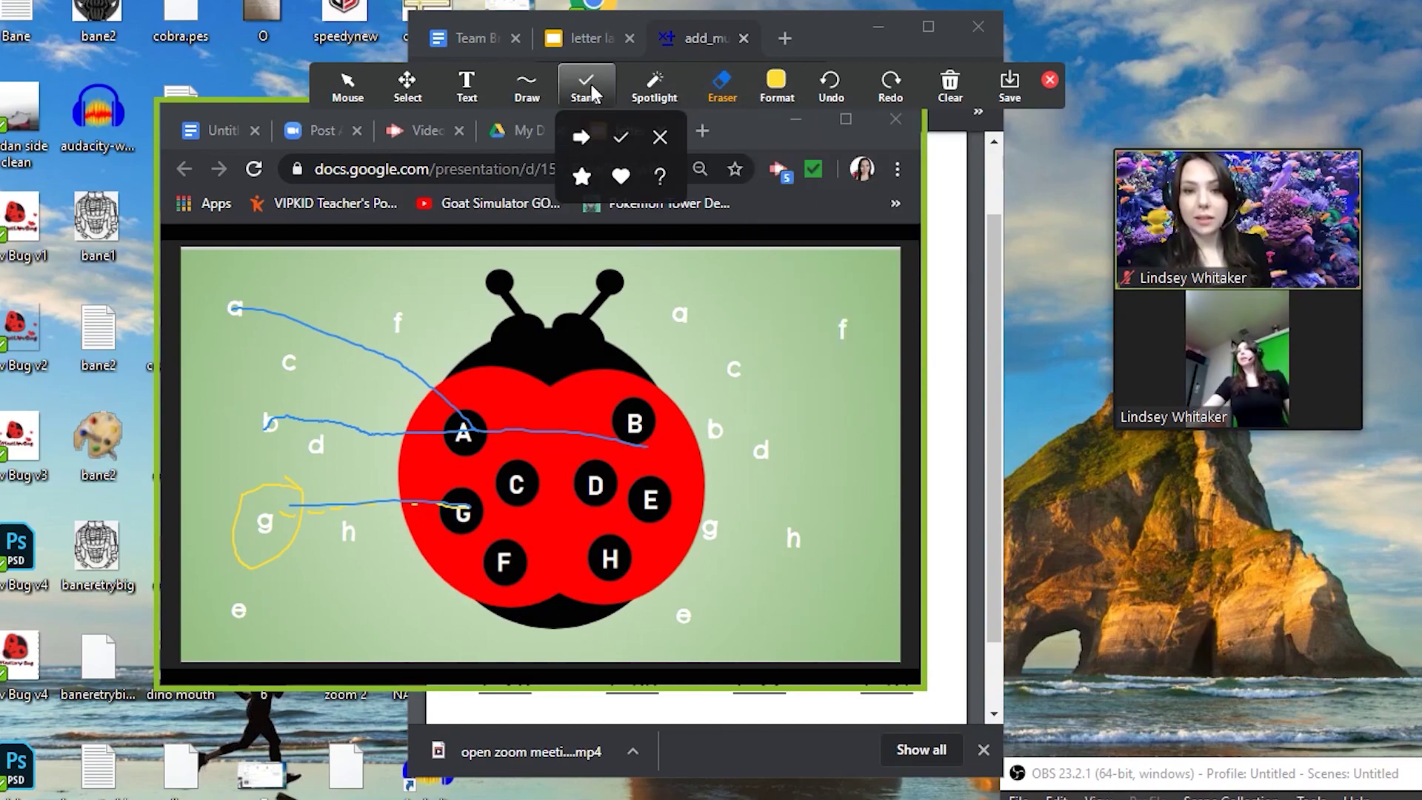
{"action": "left_click", "coordinate": [582, 176]}
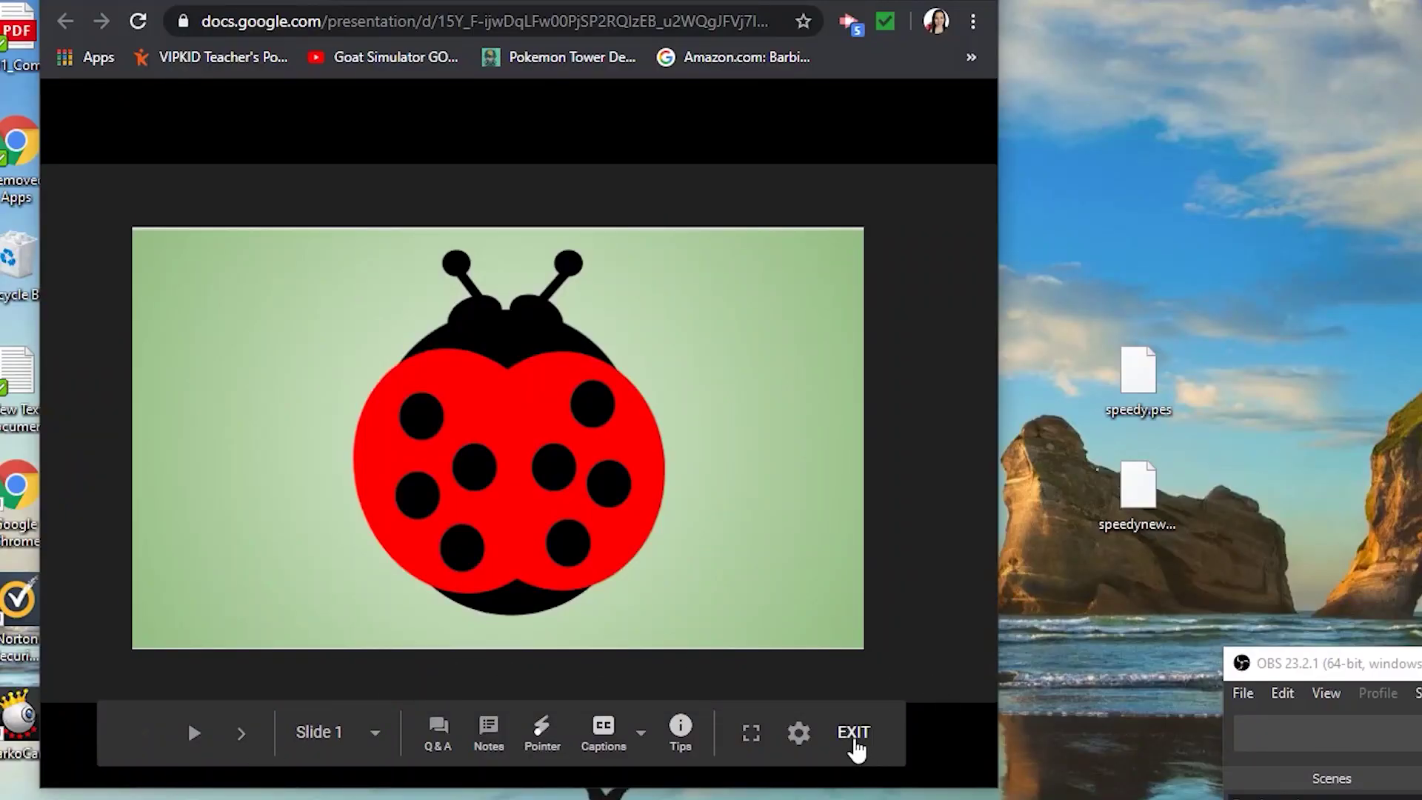
Advance the letter ladybug presentation to its second slide, exit it, and present it again in Presenter view
{"action": "left_click", "coordinate": [523, 470]}
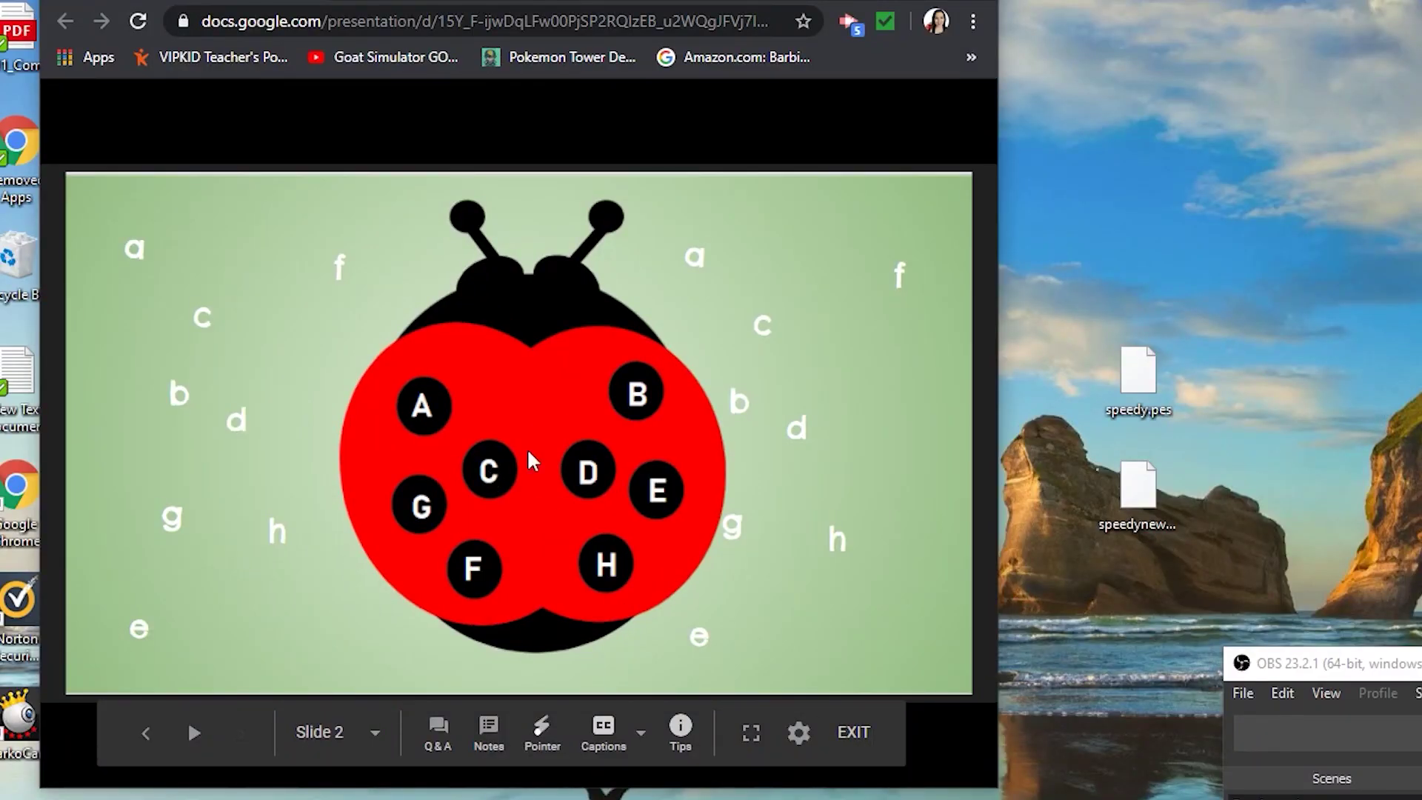
{"action": "left_click", "coordinate": [859, 739]}
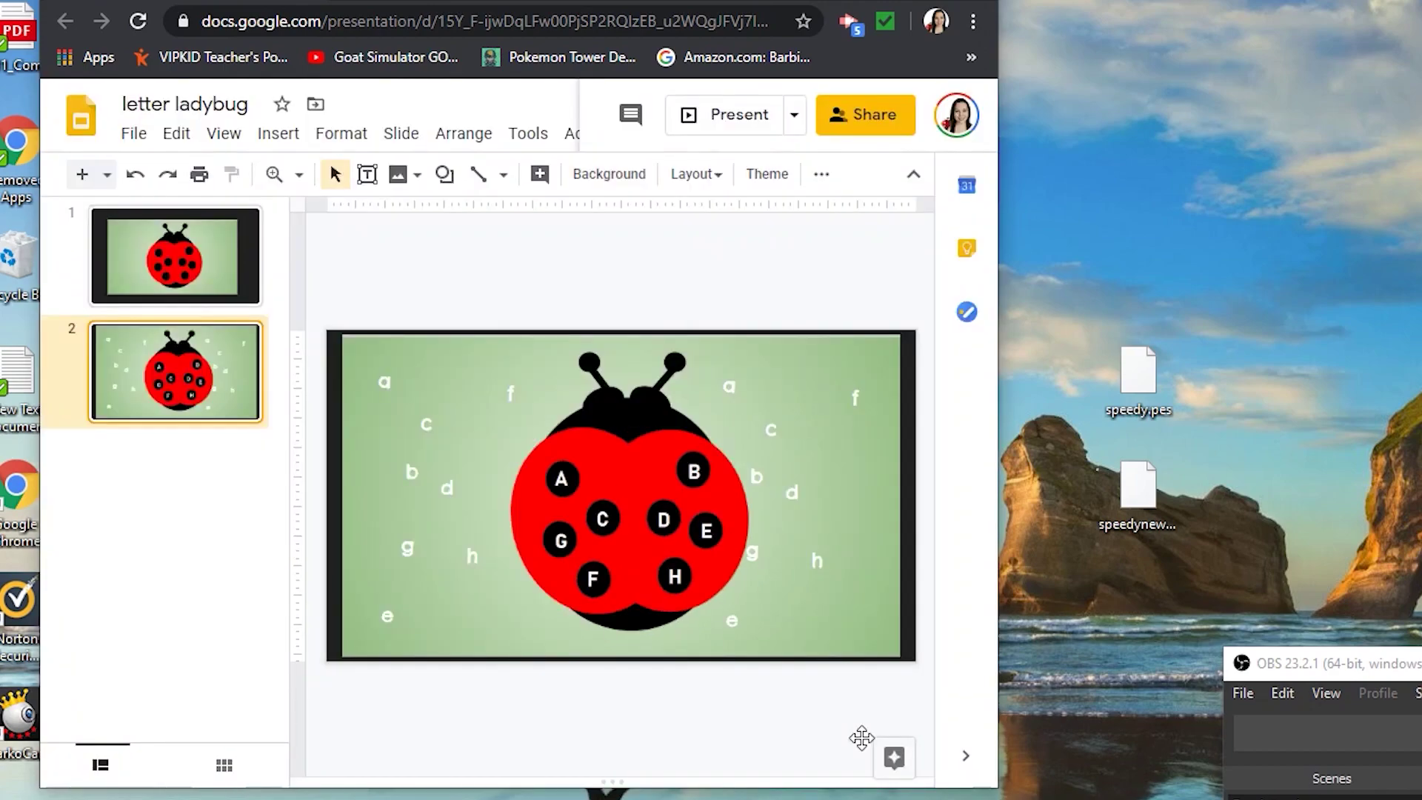
{"action": "left_click", "coordinate": [796, 117]}
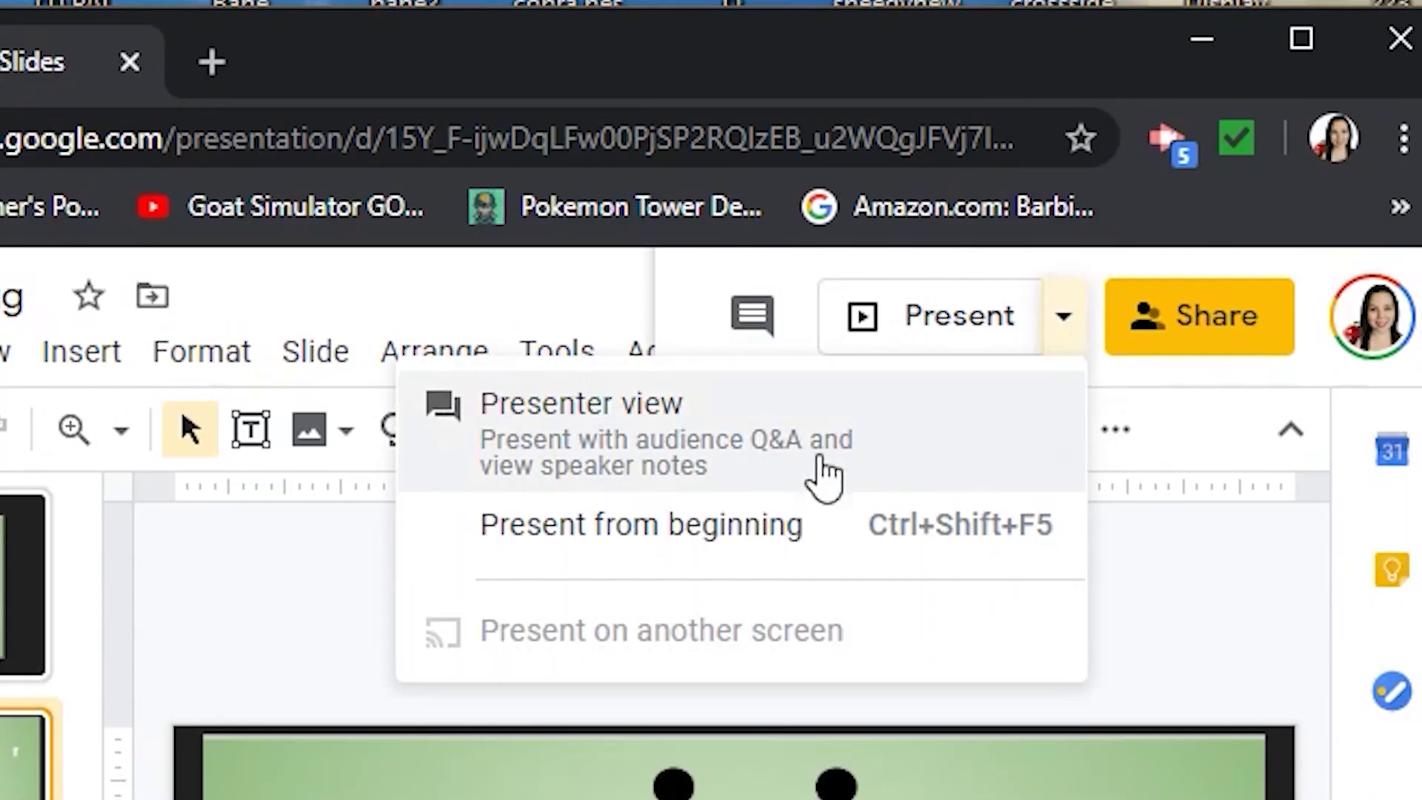
{"action": "left_click", "coordinate": [533, 178]}
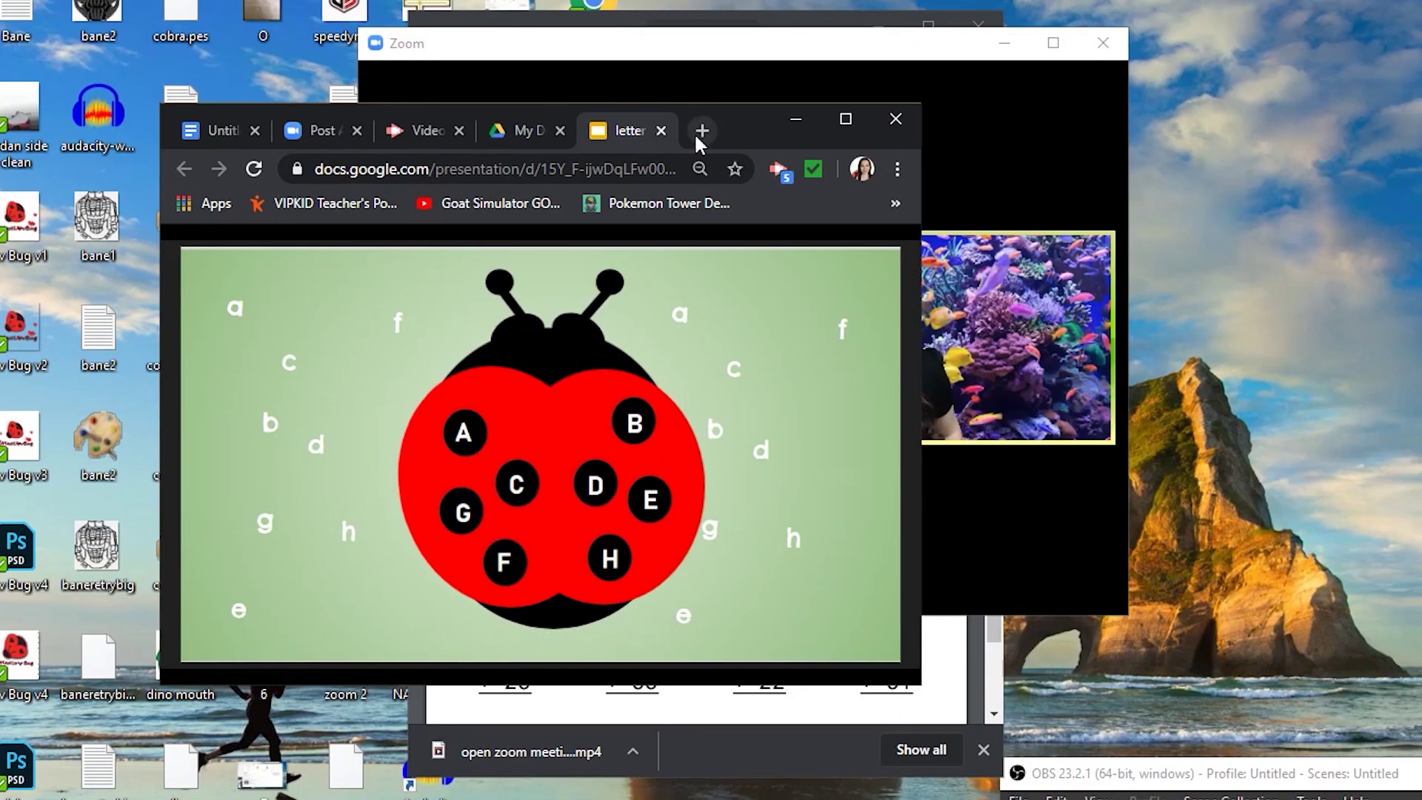
Open Google Drive in a new browser tab and create a blank Google Docs document
{"action": "left_click", "coordinate": [701, 131]}
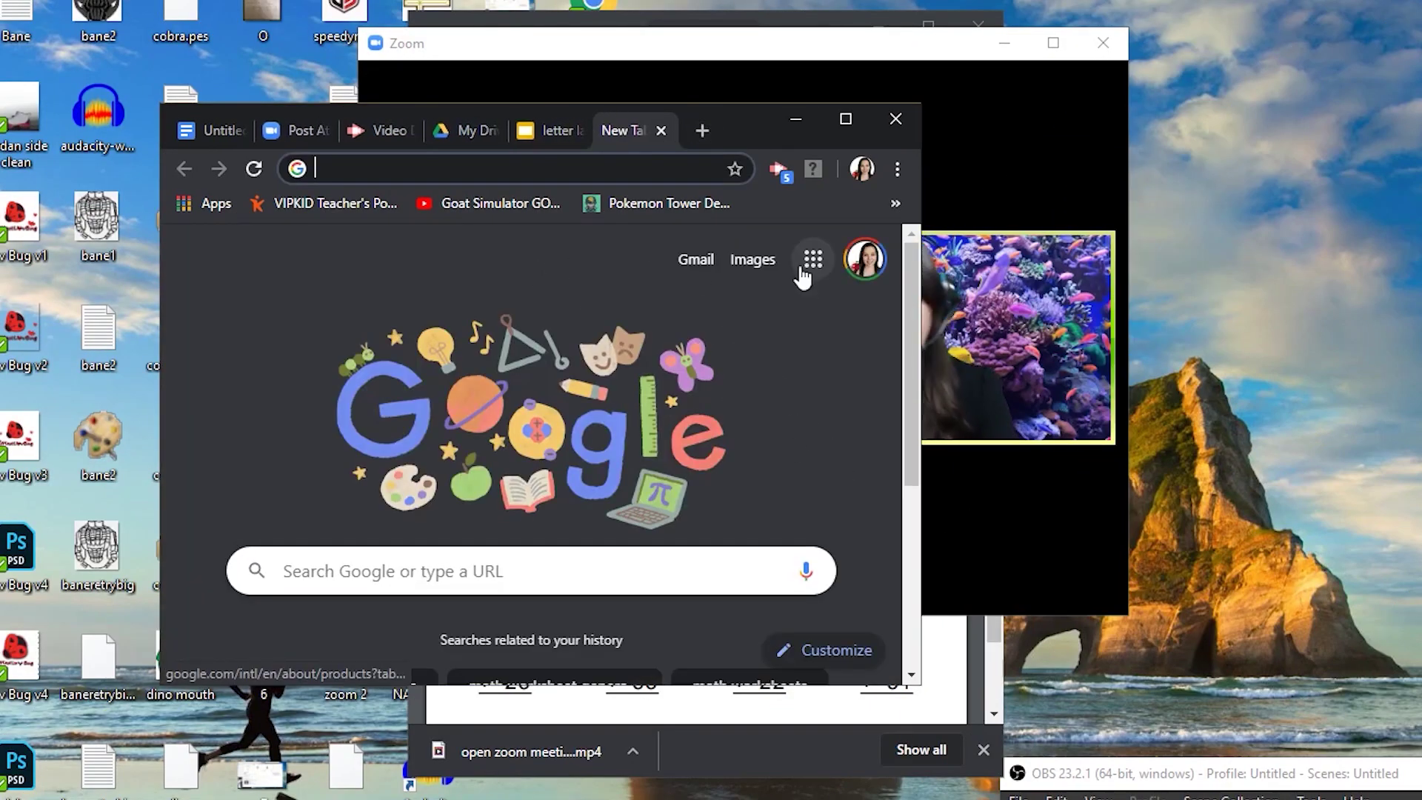
{"action": "left_click", "coordinate": [813, 258]}
{"action": "left_click", "coordinate": [822, 585]}
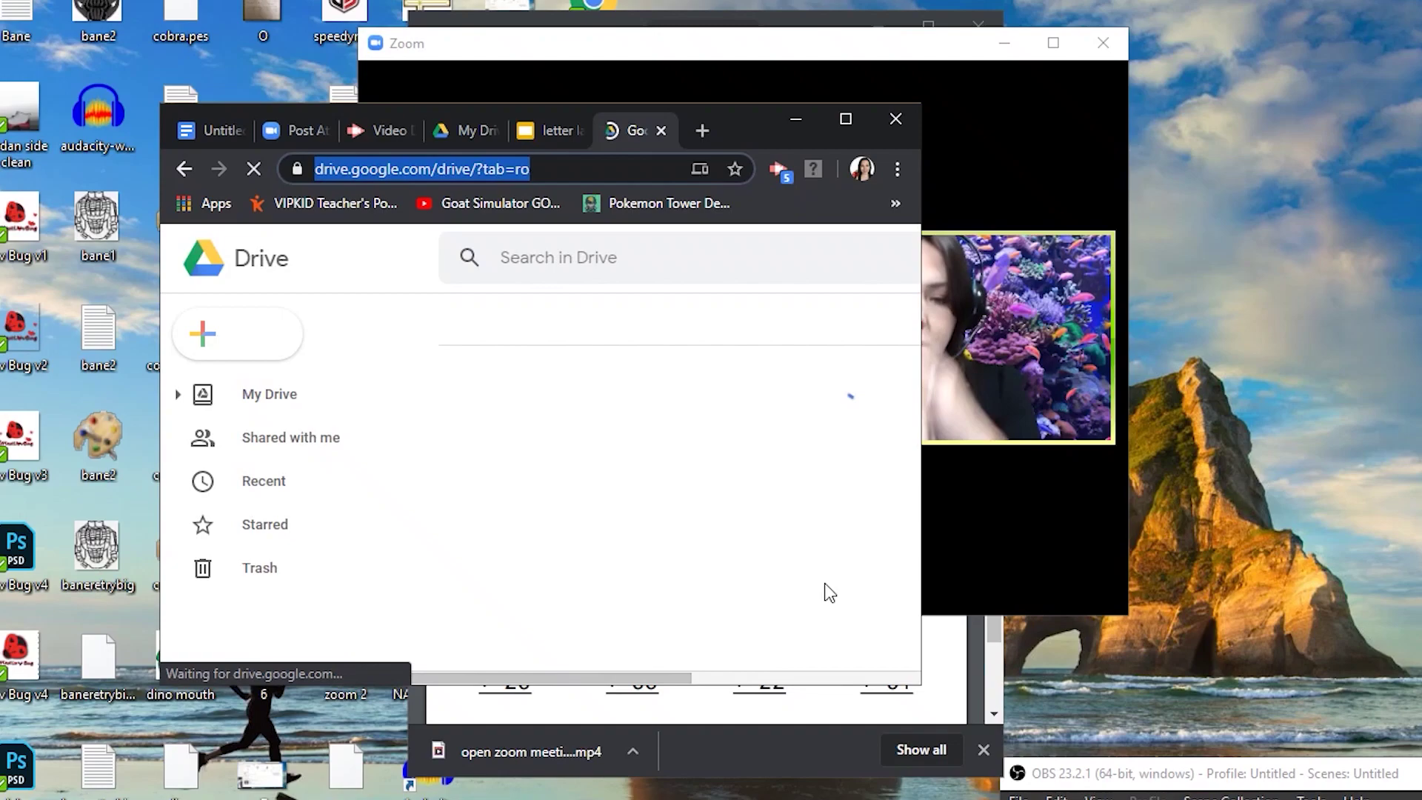
{"action": "left_click", "coordinate": [251, 331]}
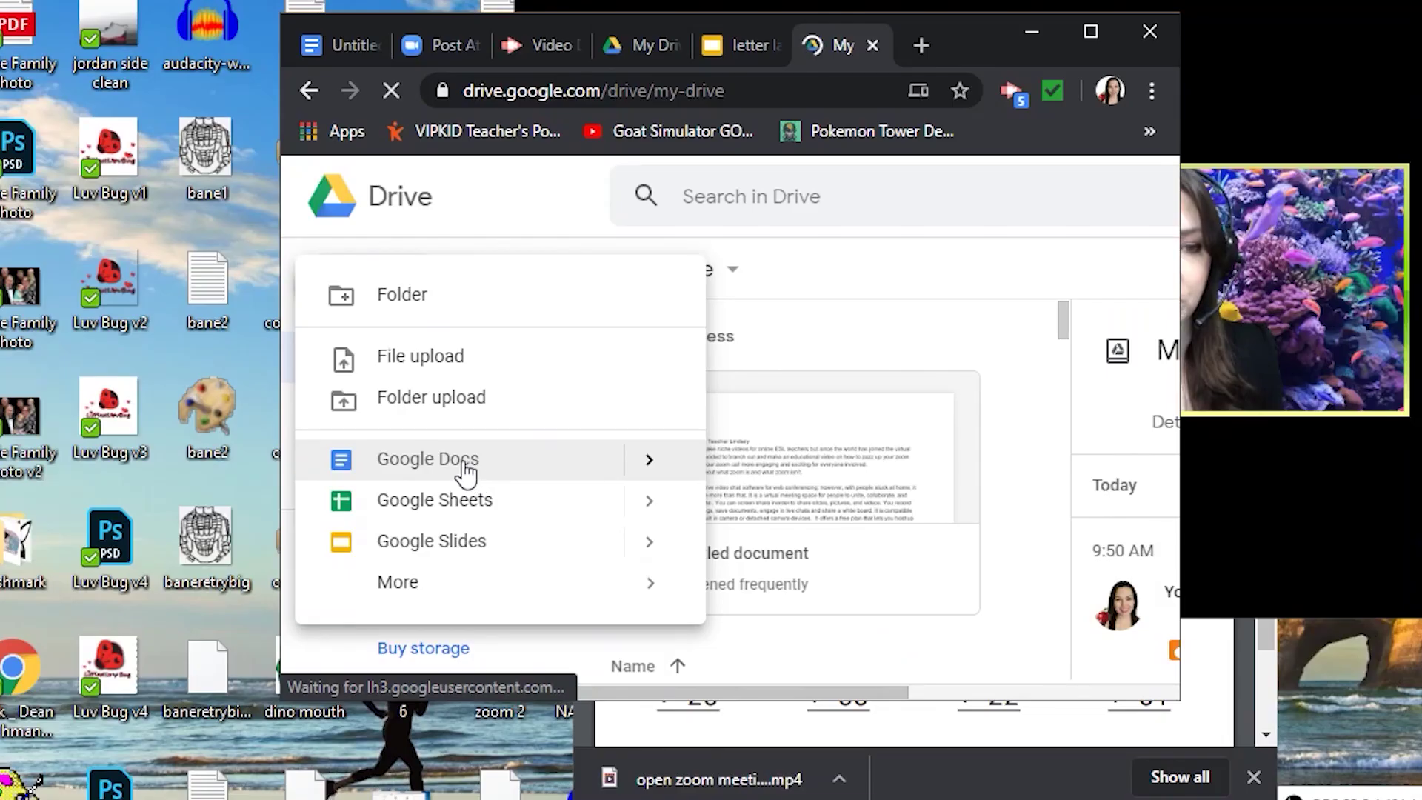
{"action": "left_click", "coordinate": [455, 465]}
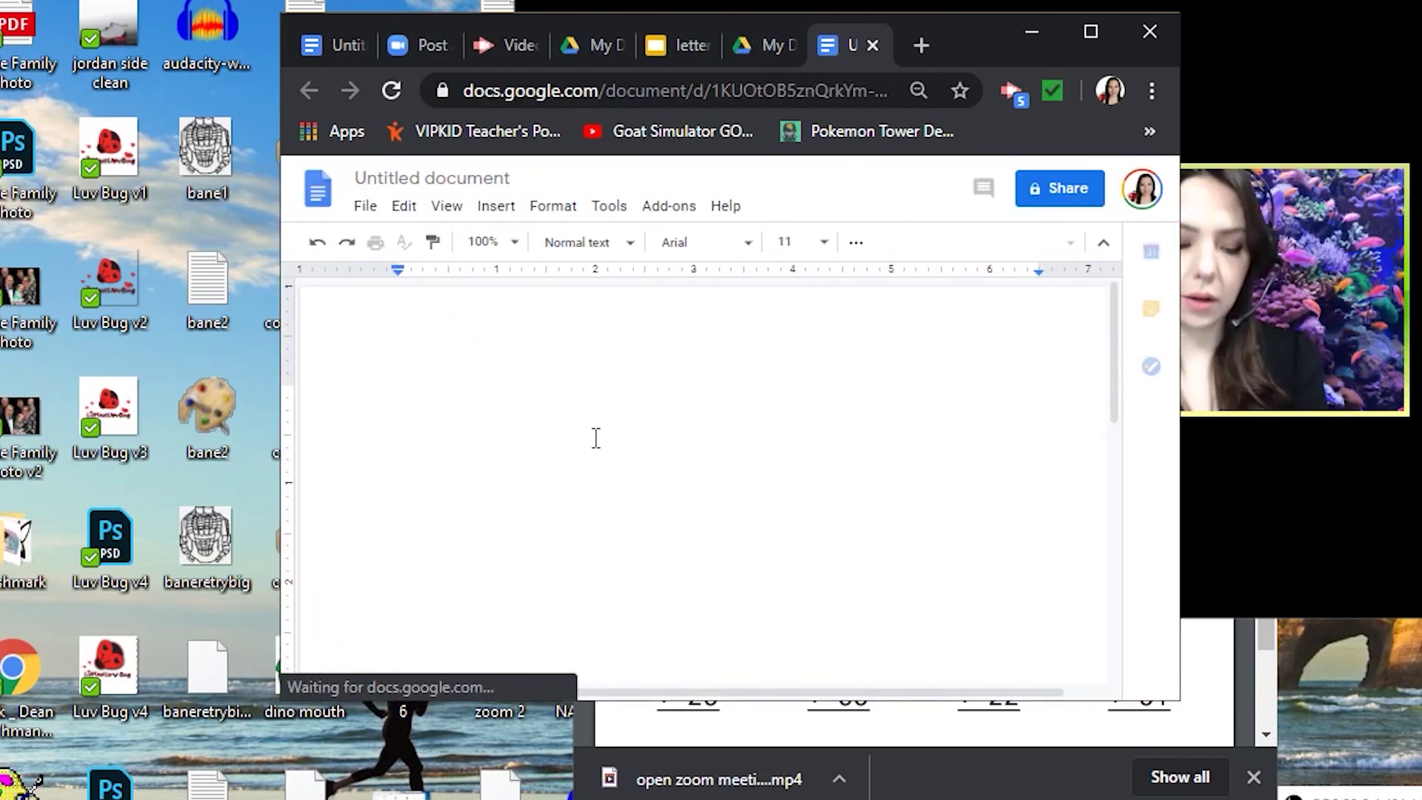
Enter the heading "Brainstorming ideas for Project #1" in the document and start a new line below it
{"action": "type", "text": "Brain"}
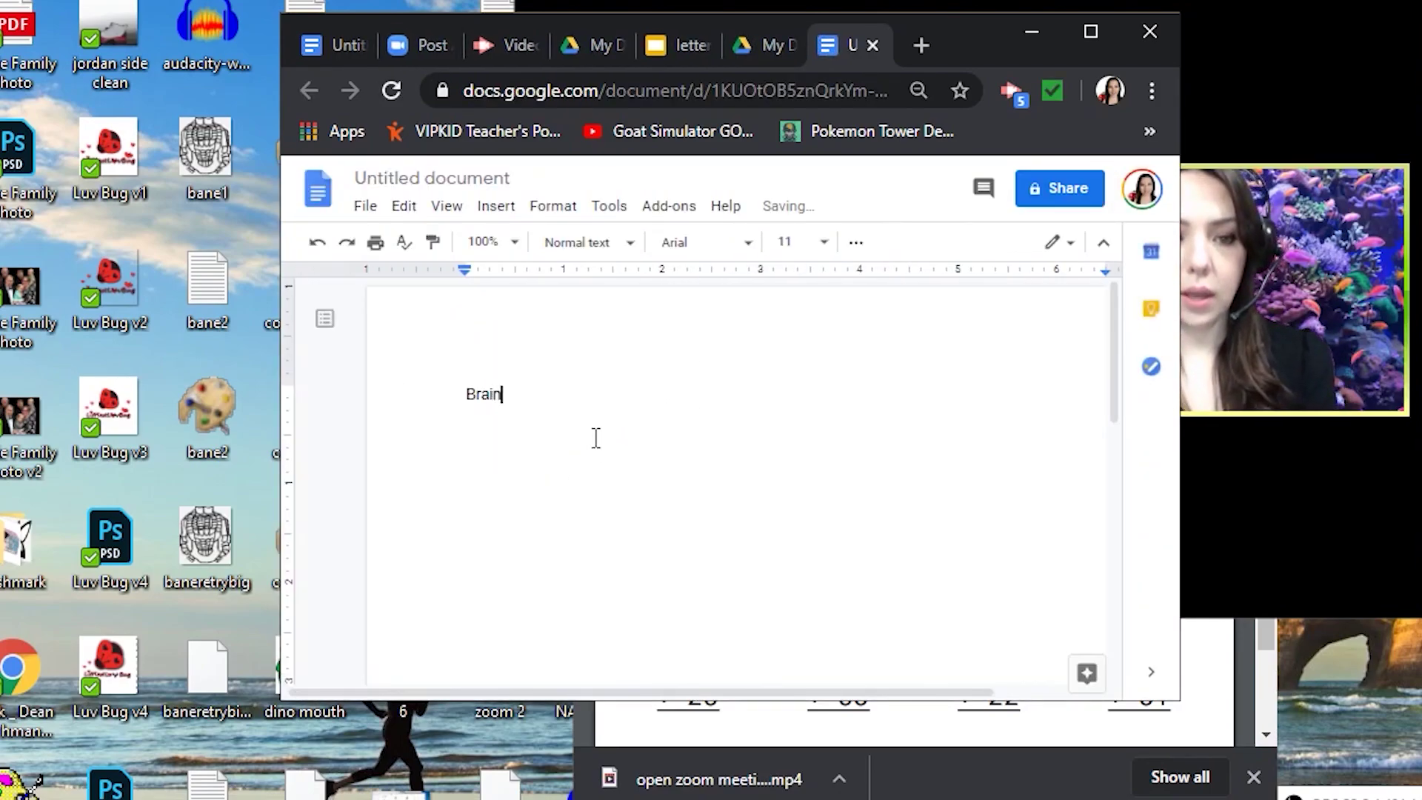
{"action": "type", "text": "storming idea"}
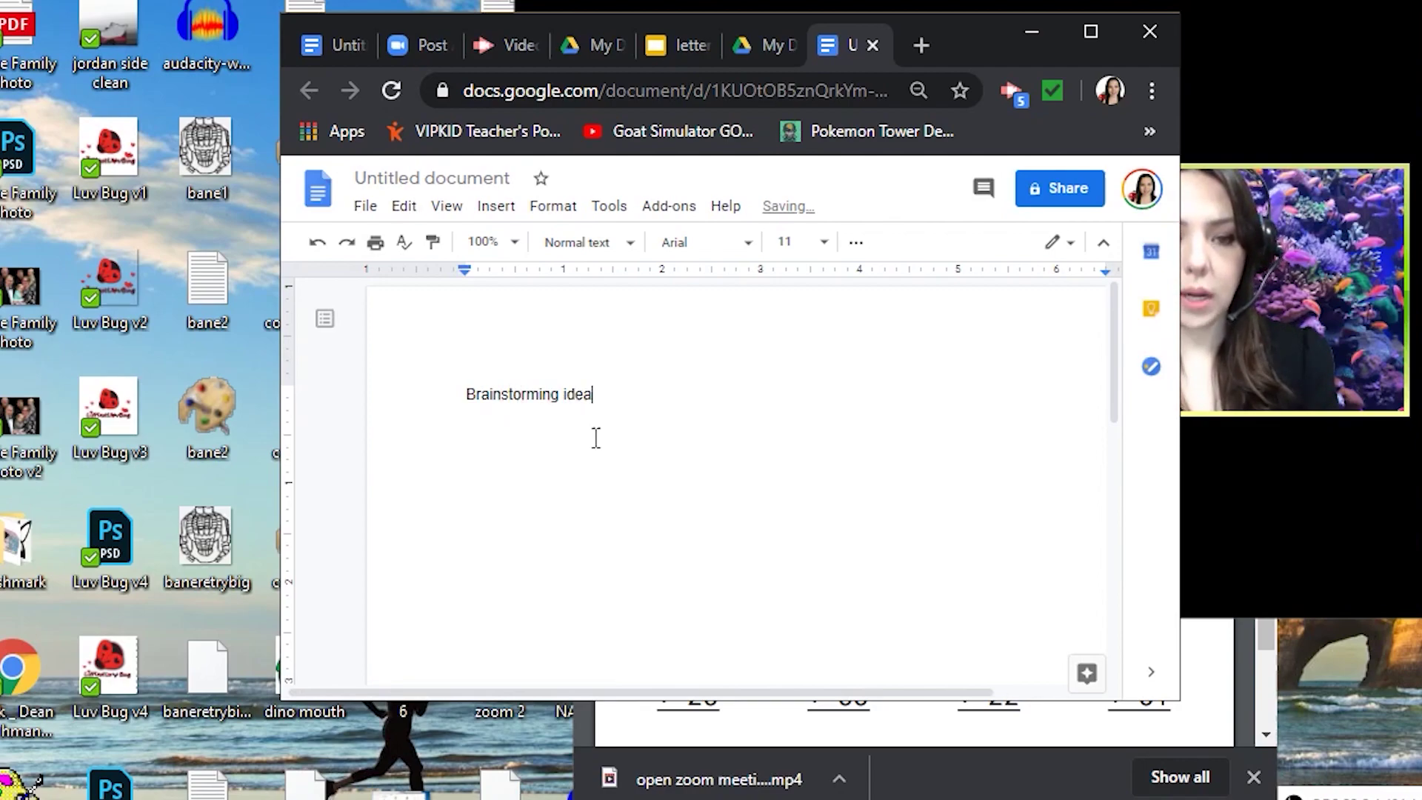
{"action": "type", "text": "s for Projec"}
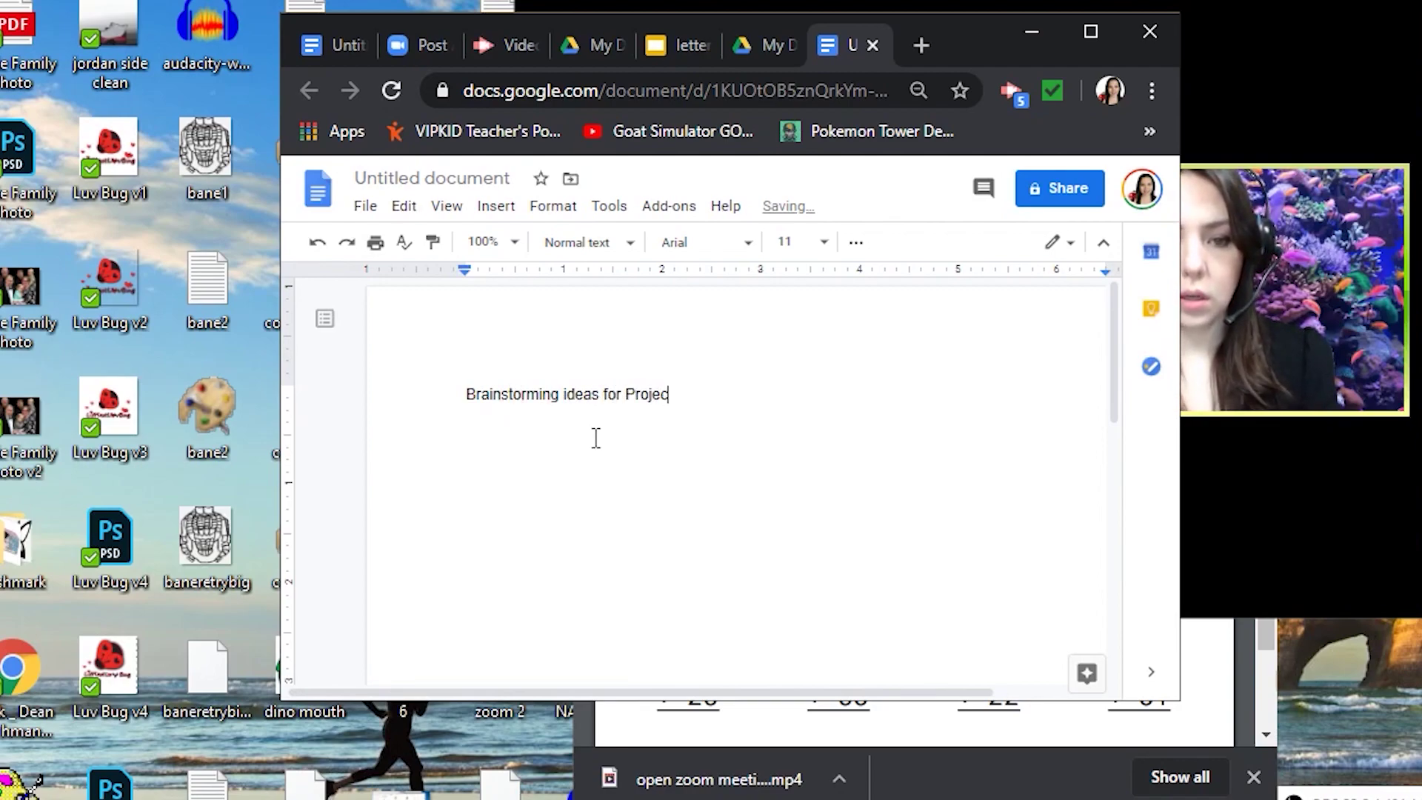
{"action": "type", "text": "t #1"}
{"action": "key", "text": "Return"}
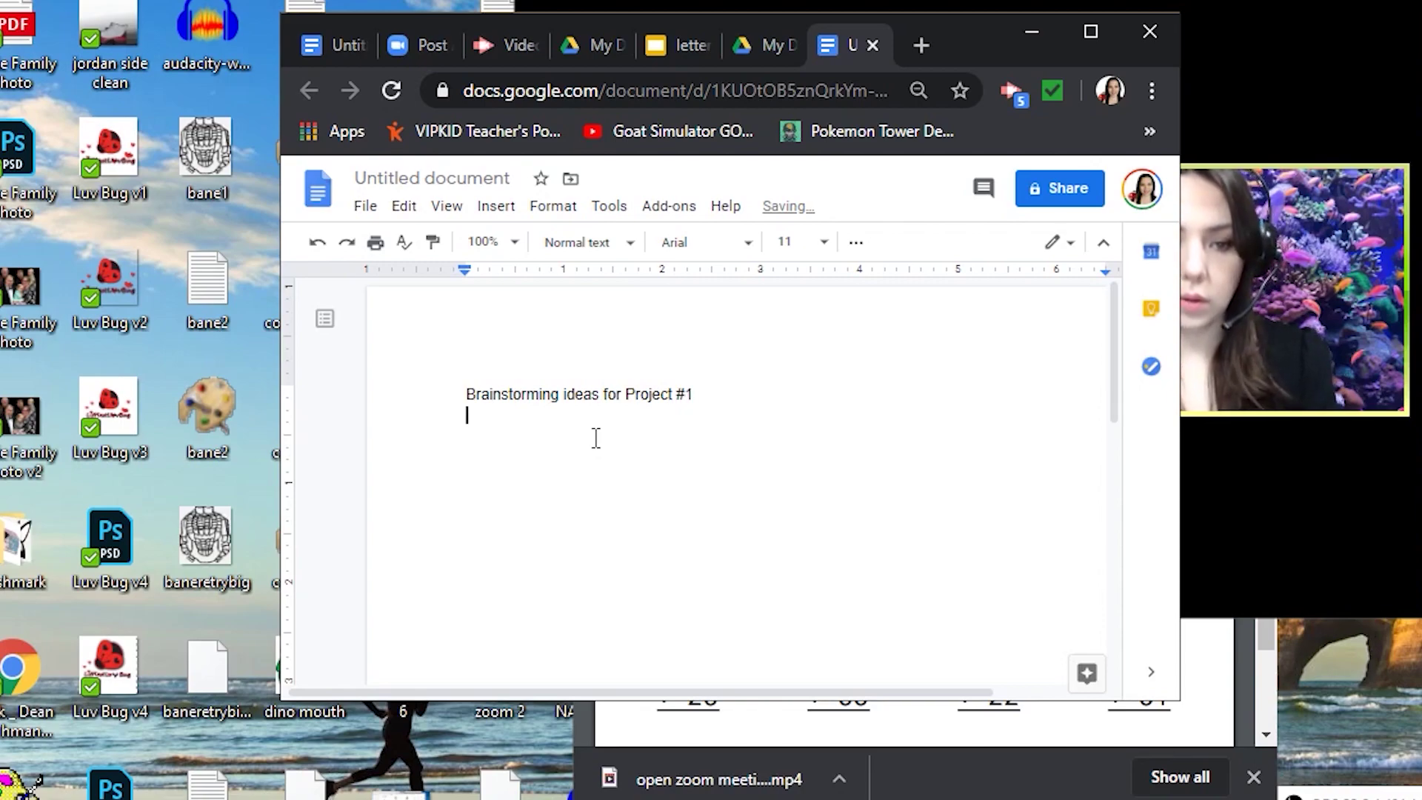
Add a numbered list with "Idea" as the first two items and an empty third item
{"action": "type", "text": "1. "}
{"action": "type", "text": "idea"}
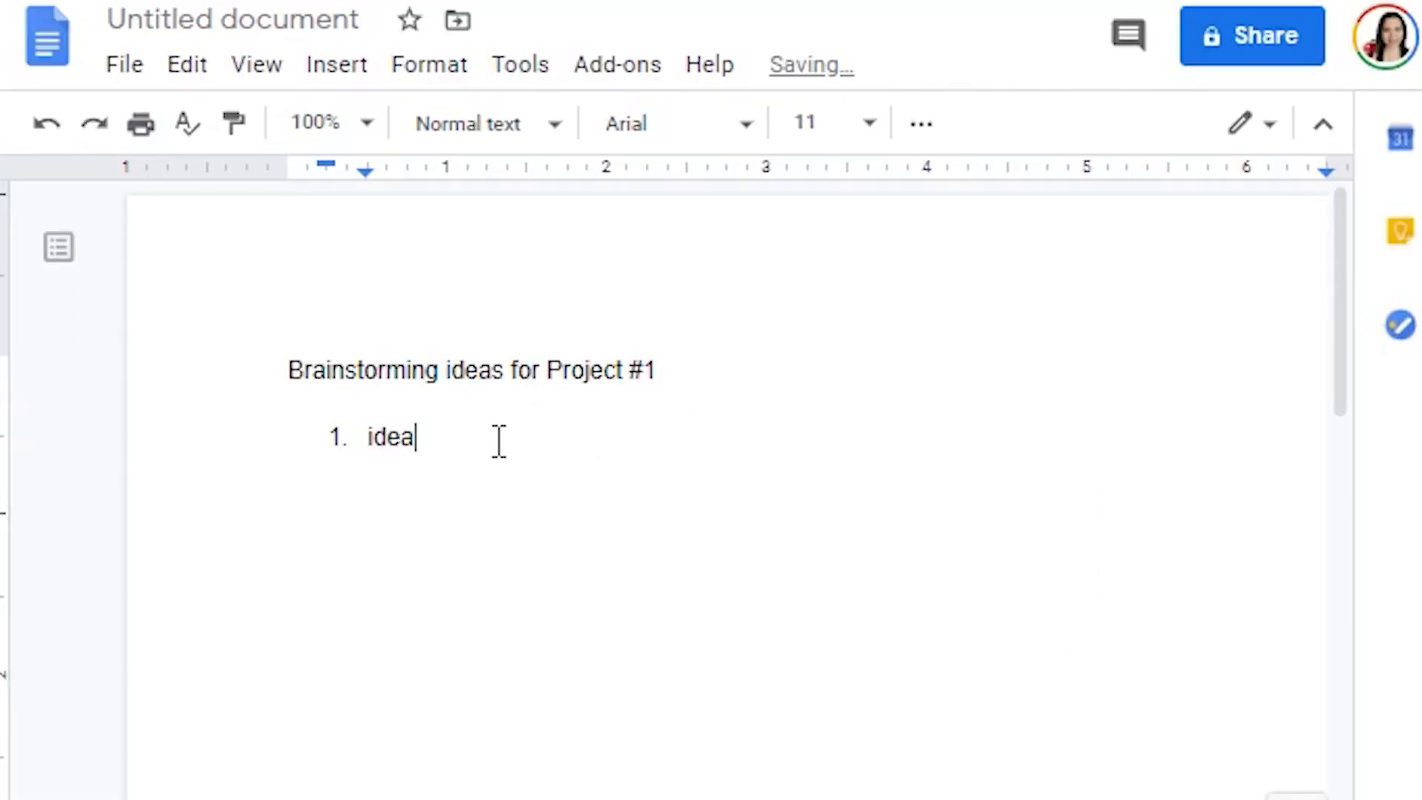
{"action": "key", "text": "Return"}
{"action": "type", "text": "Idea"}
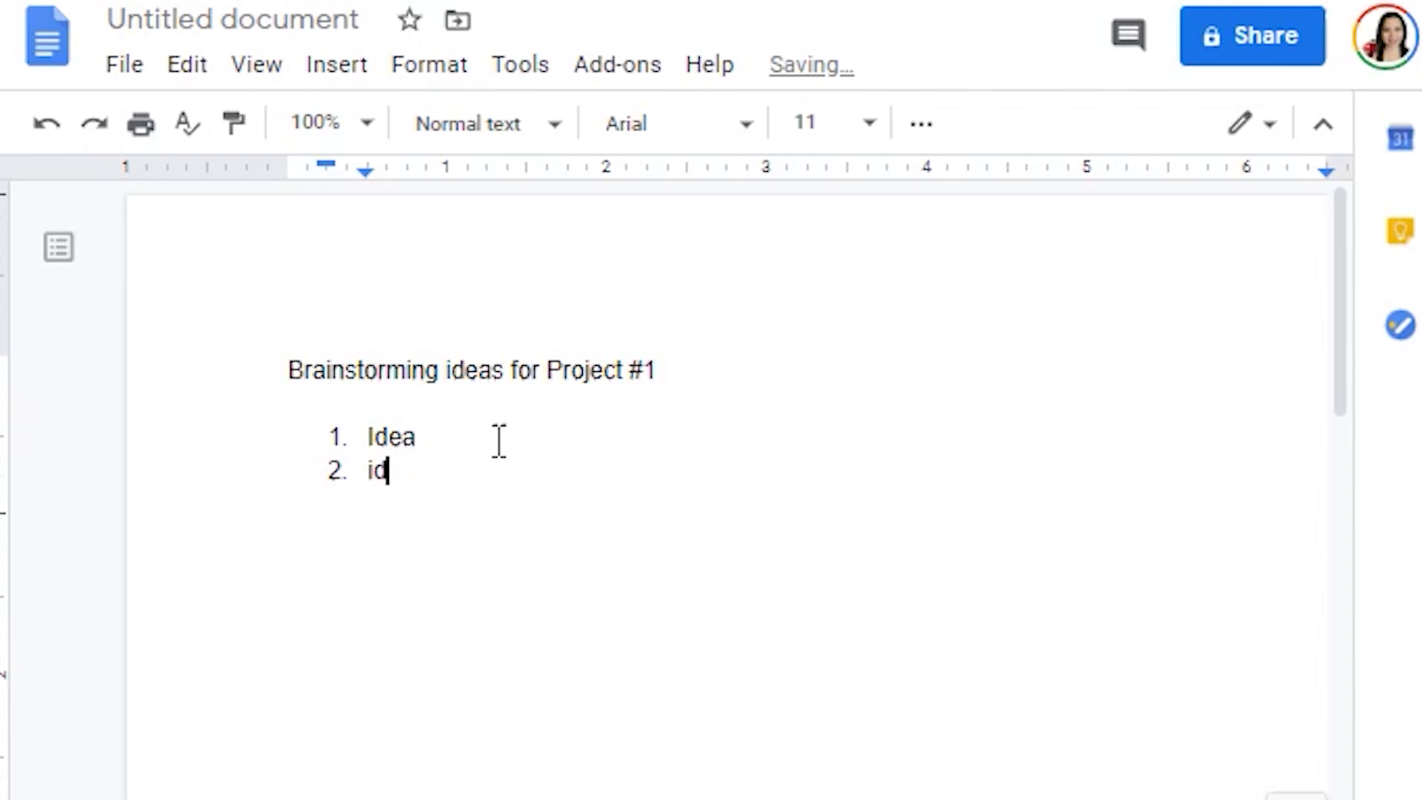
{"action": "key", "text": "Return"}
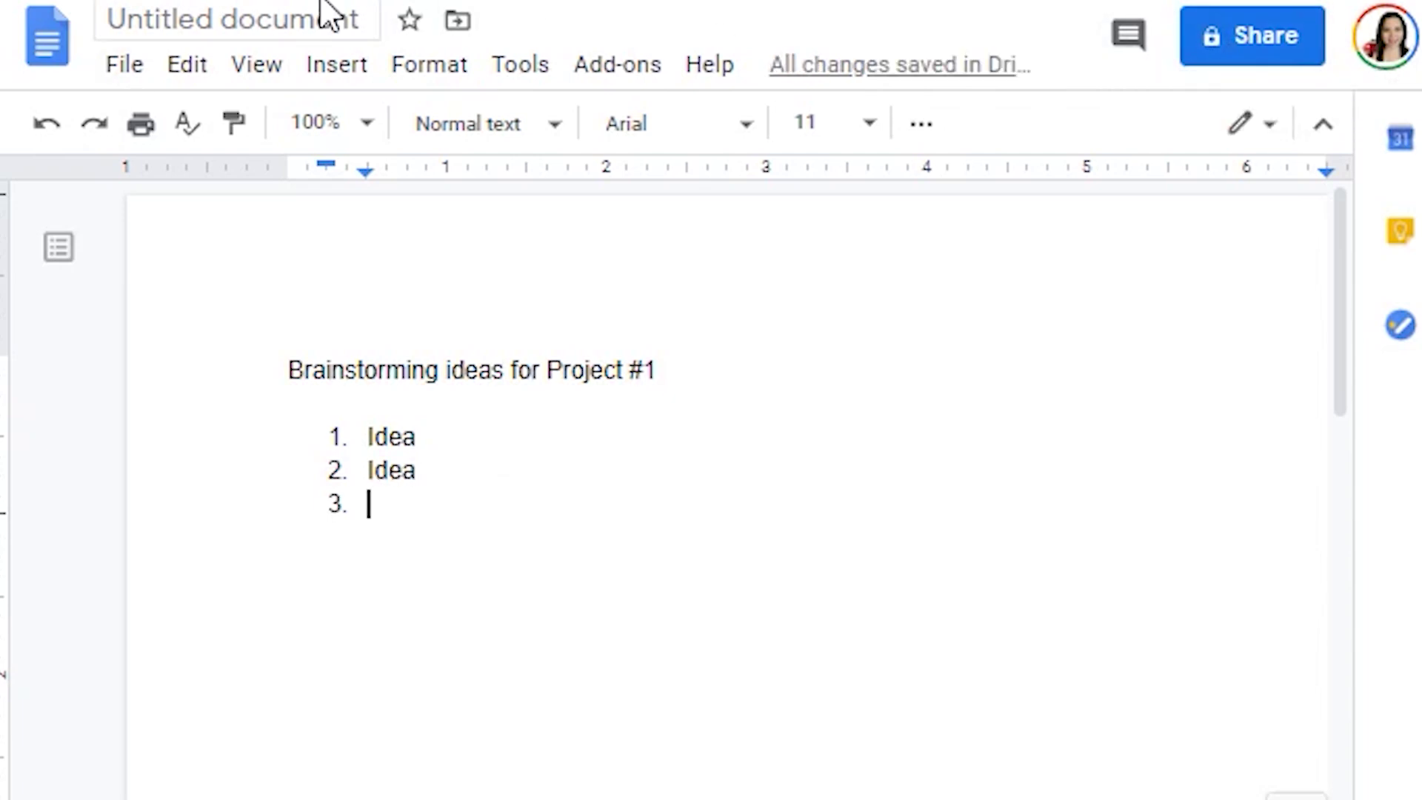
Name the document "Brainstorming ideas for Project #1" and copy its shareable link, with viewing allowed for anyone with the link
{"action": "left_click", "coordinate": [332, 27]}
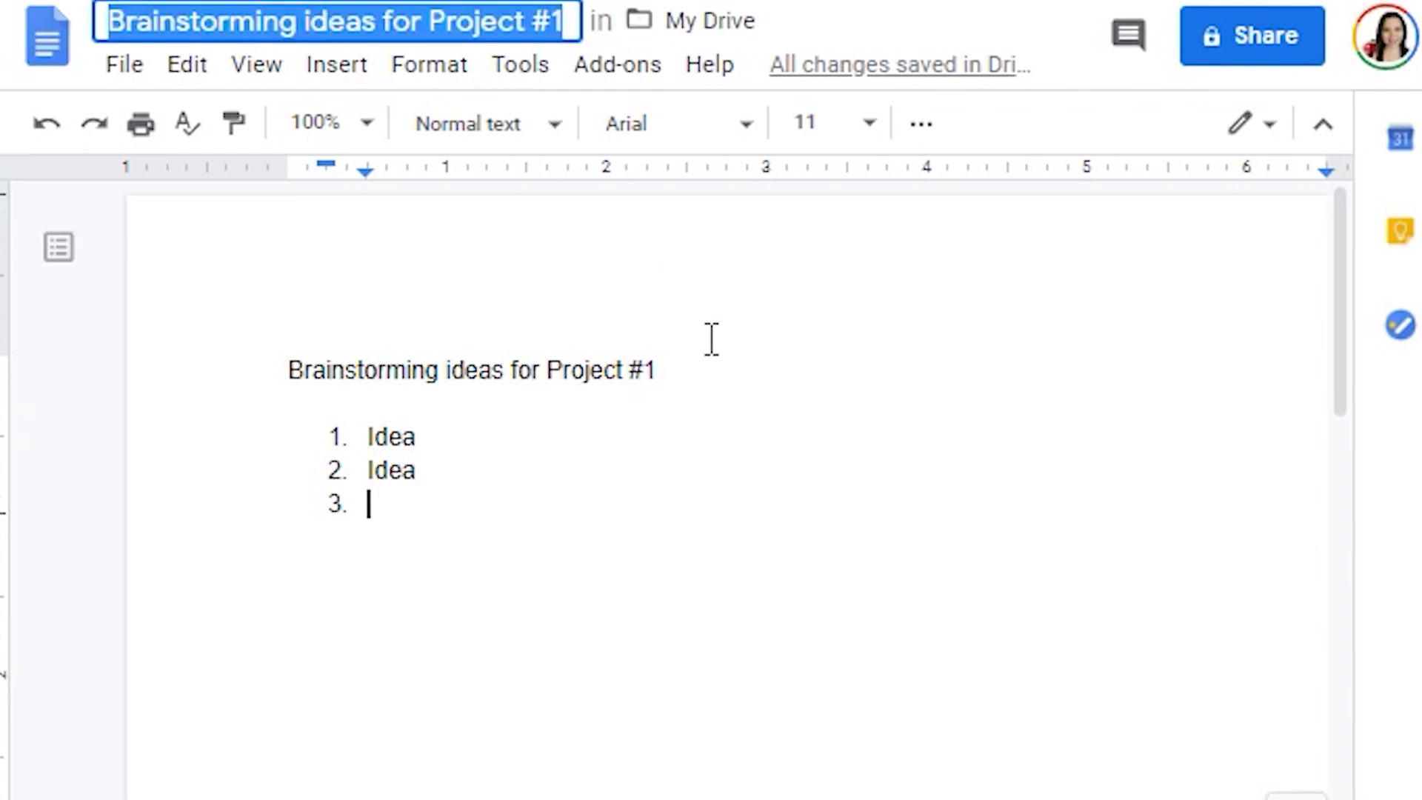
{"action": "key", "text": "Return"}
{"action": "left_click", "coordinate": [1289, 39]}
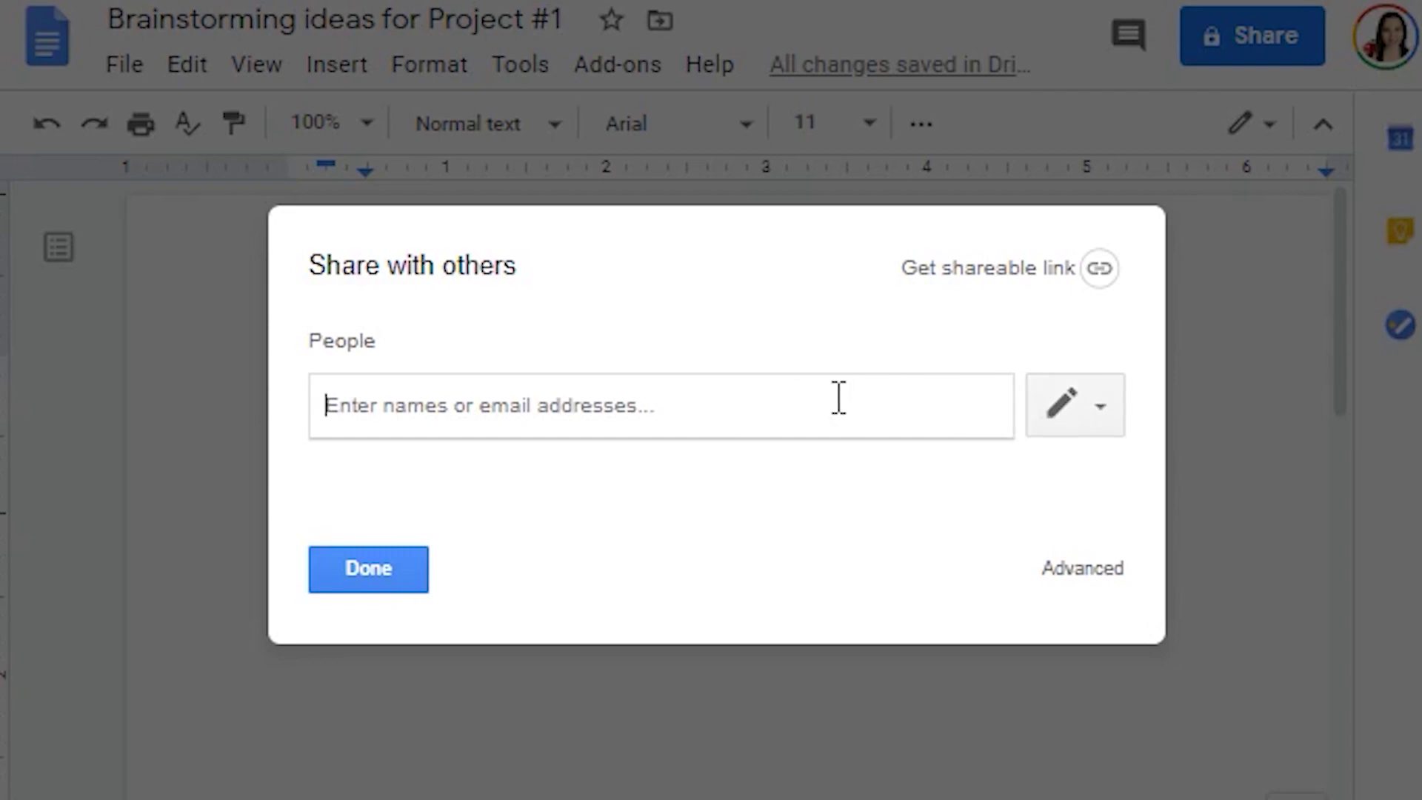
{"action": "left_click", "coordinate": [1041, 422]}
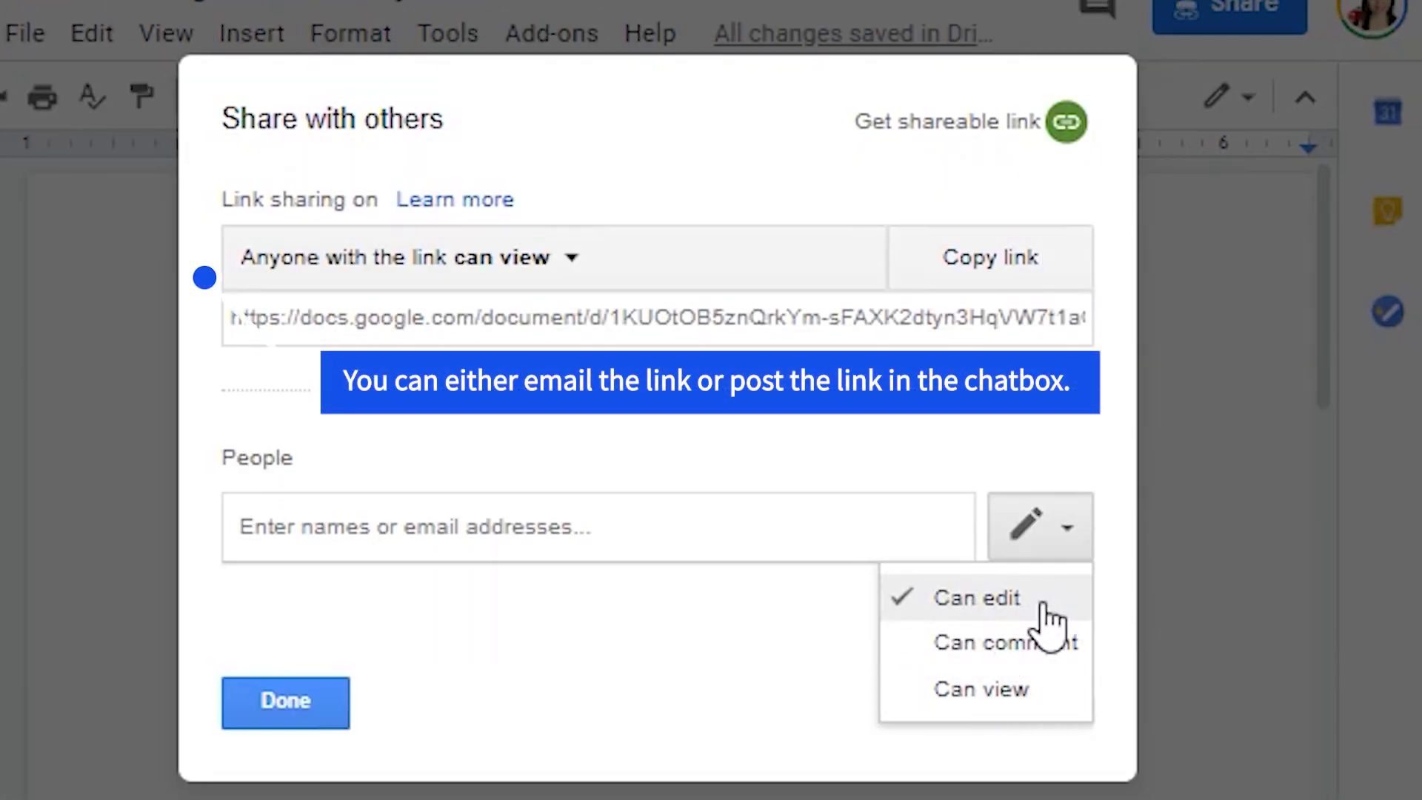
{"action": "left_click", "coordinate": [980, 288]}
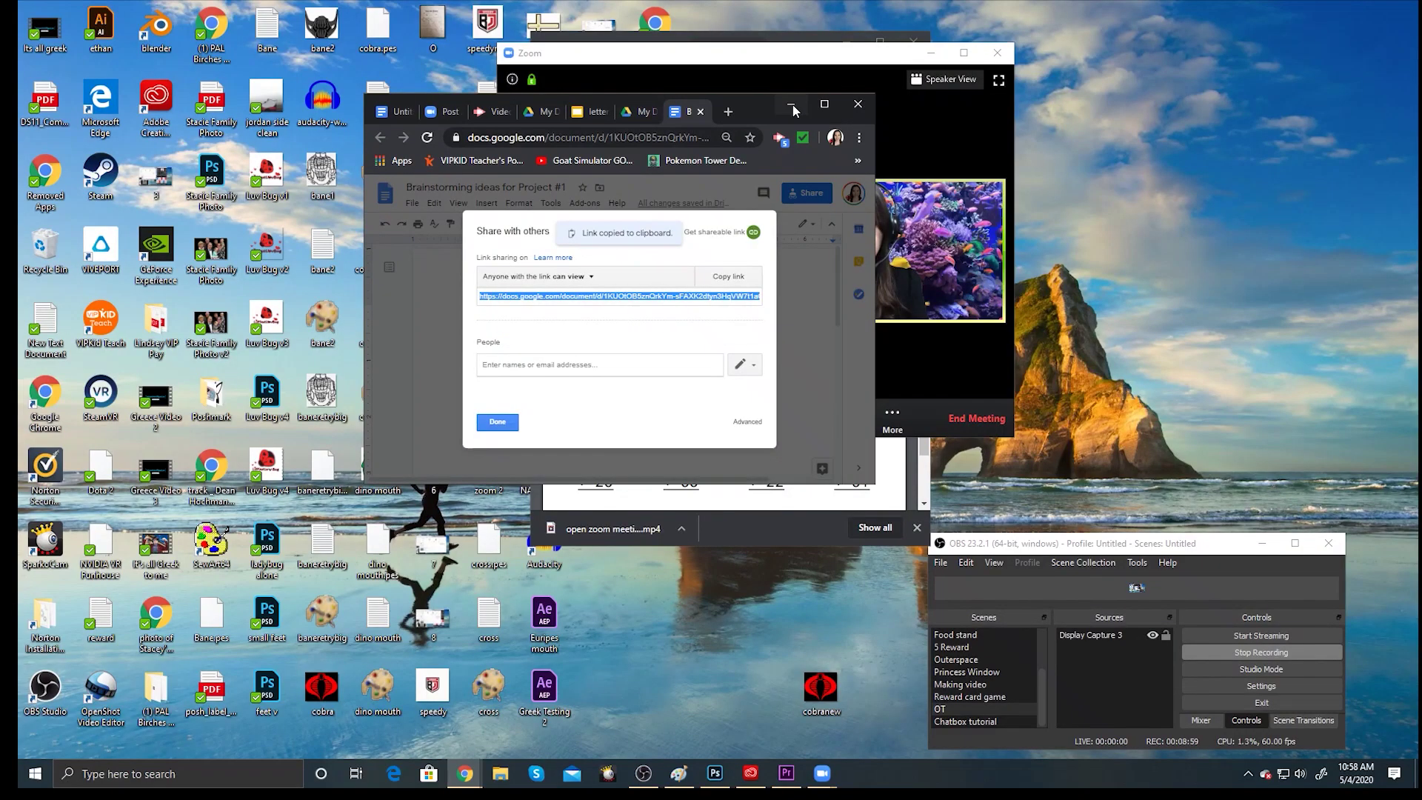
Switch to the Zoom meeting, open the group chat, and send the copied document link to everyone
{"action": "key", "text": "alt+Tab"}
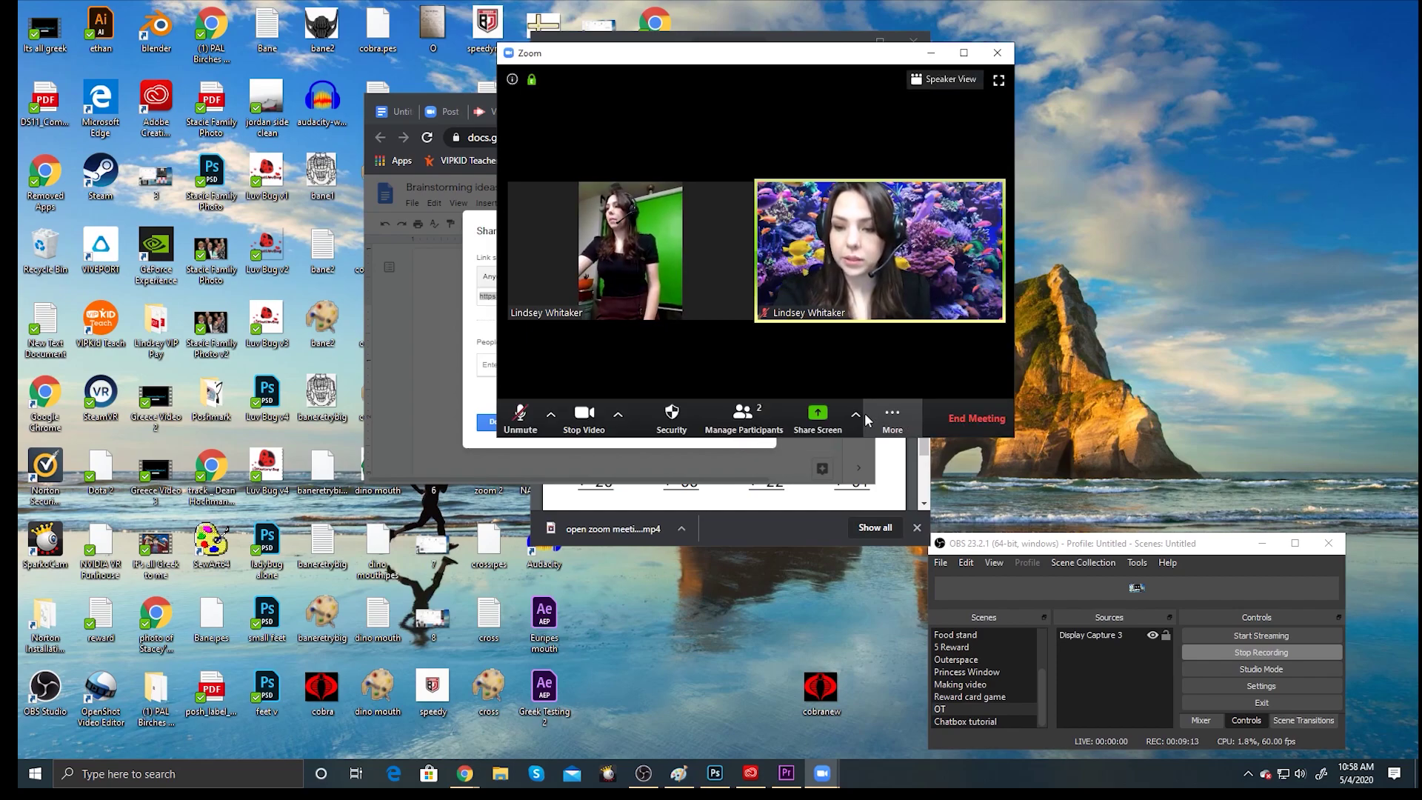
{"action": "left_click", "coordinate": [893, 418]}
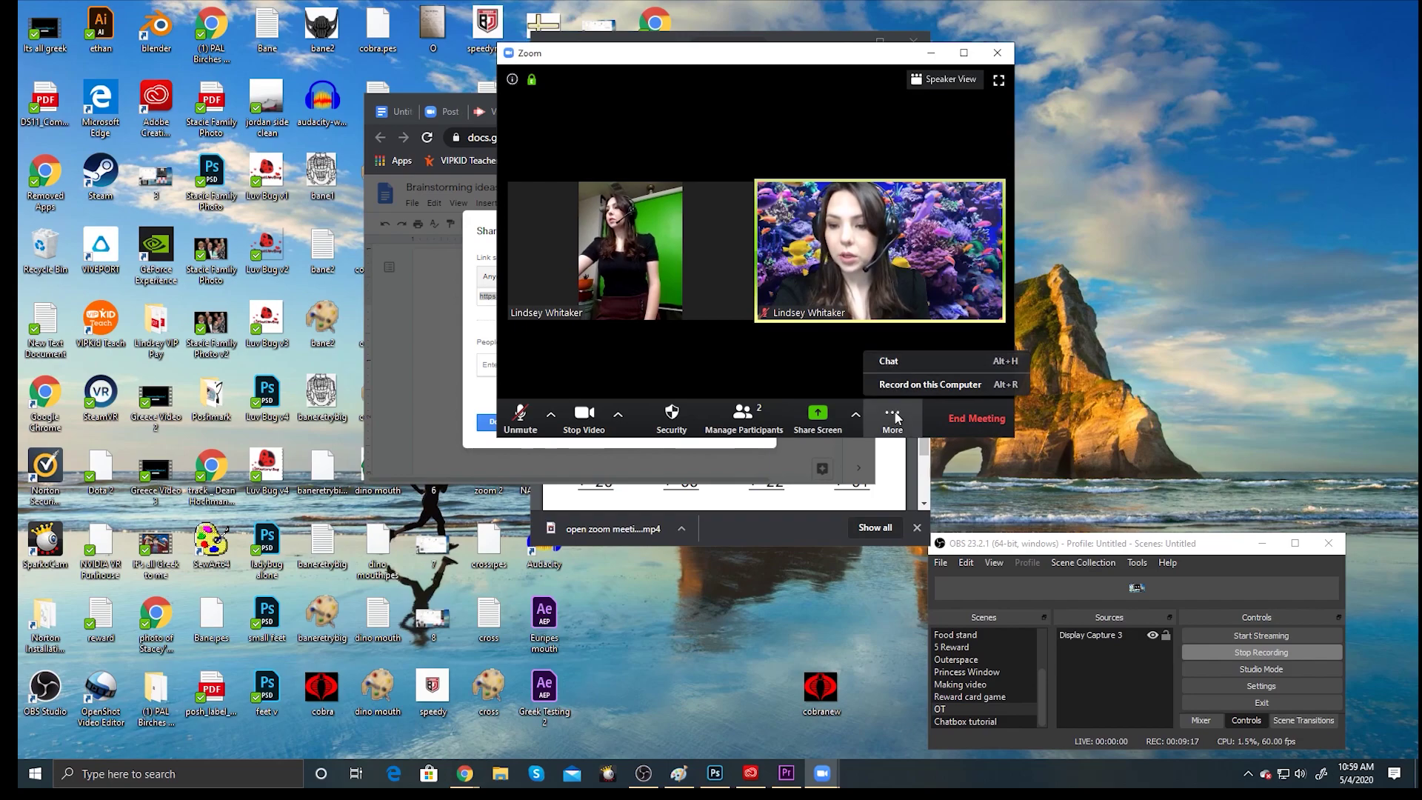
{"action": "left_click", "coordinate": [889, 361]}
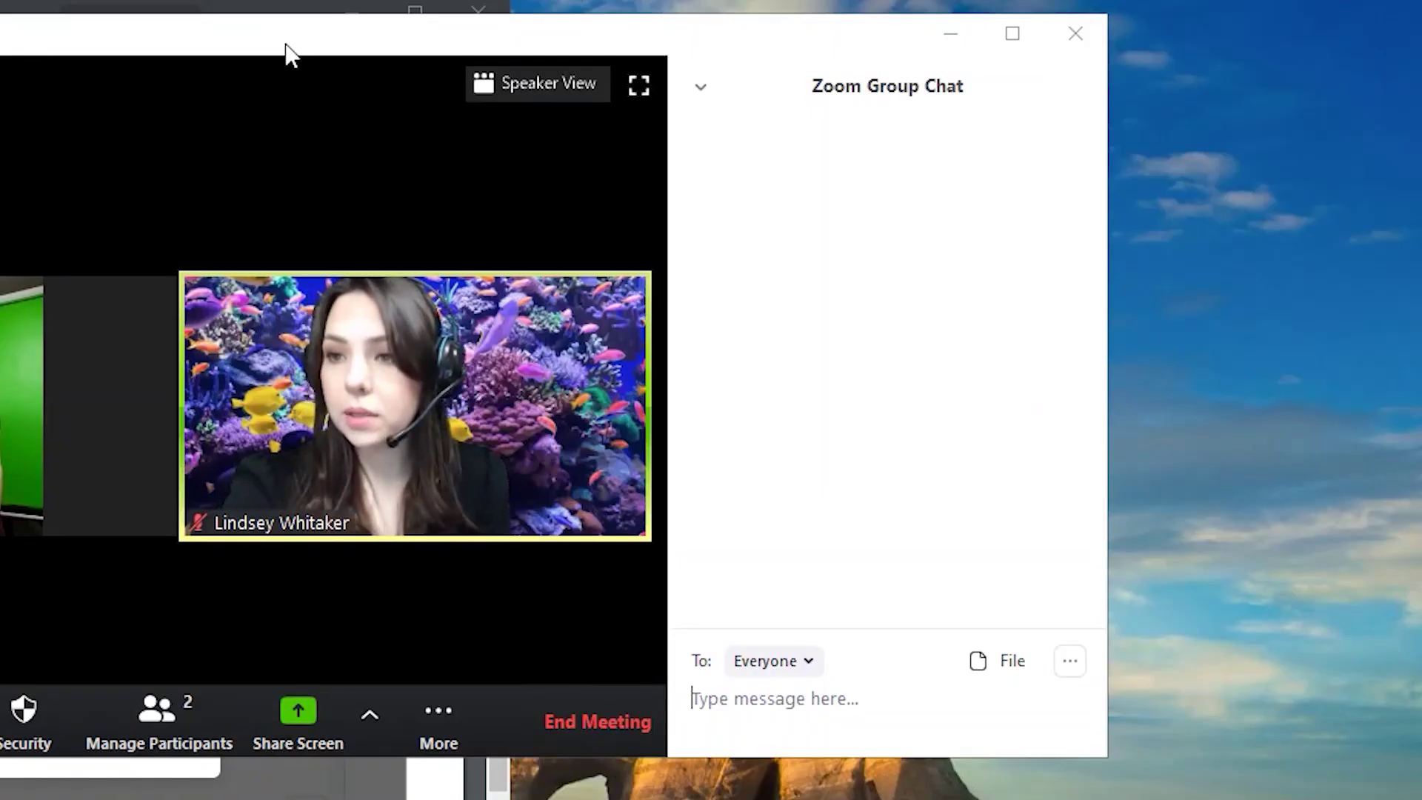
{"action": "left_click_drag", "start_coordinate": [285, 50], "coordinate": [222, 44]}
{"action": "left_click", "coordinate": [742, 705]}
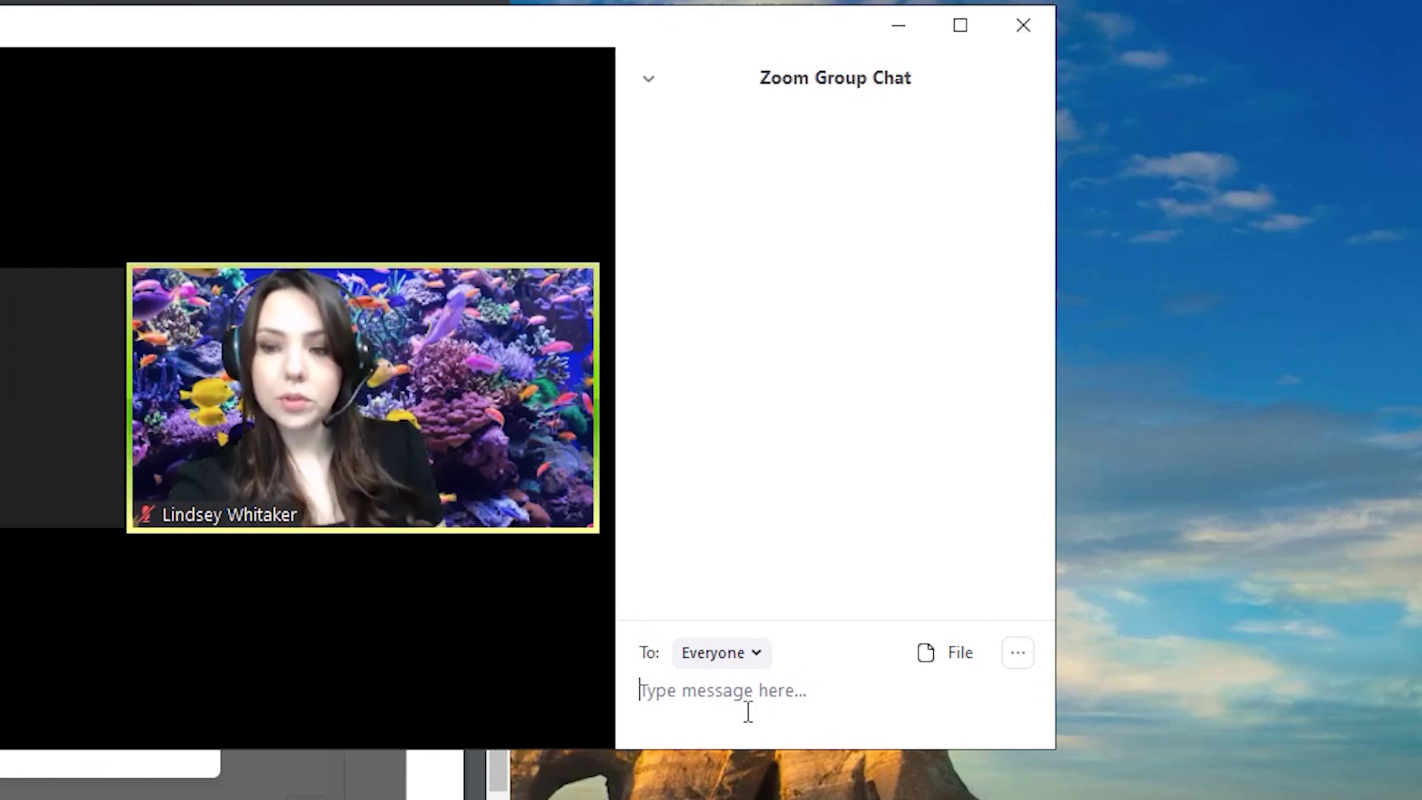
{"action": "key", "text": "ctrl+v"}
{"action": "key", "text": "Return"}
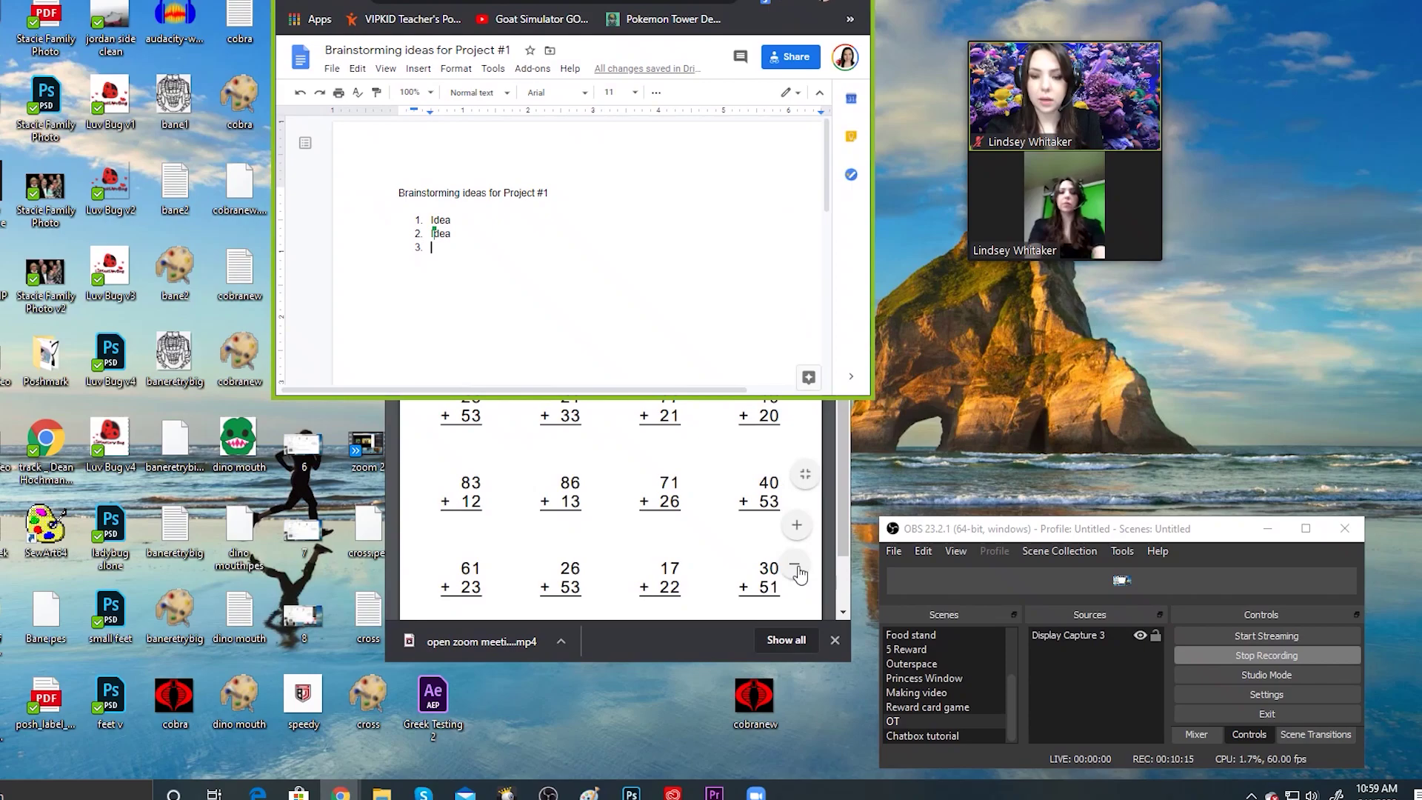
Move the math worksheet window out of the way and reposition the shared brainstorming document window
{"action": "left_click", "coordinate": [703, 539]}
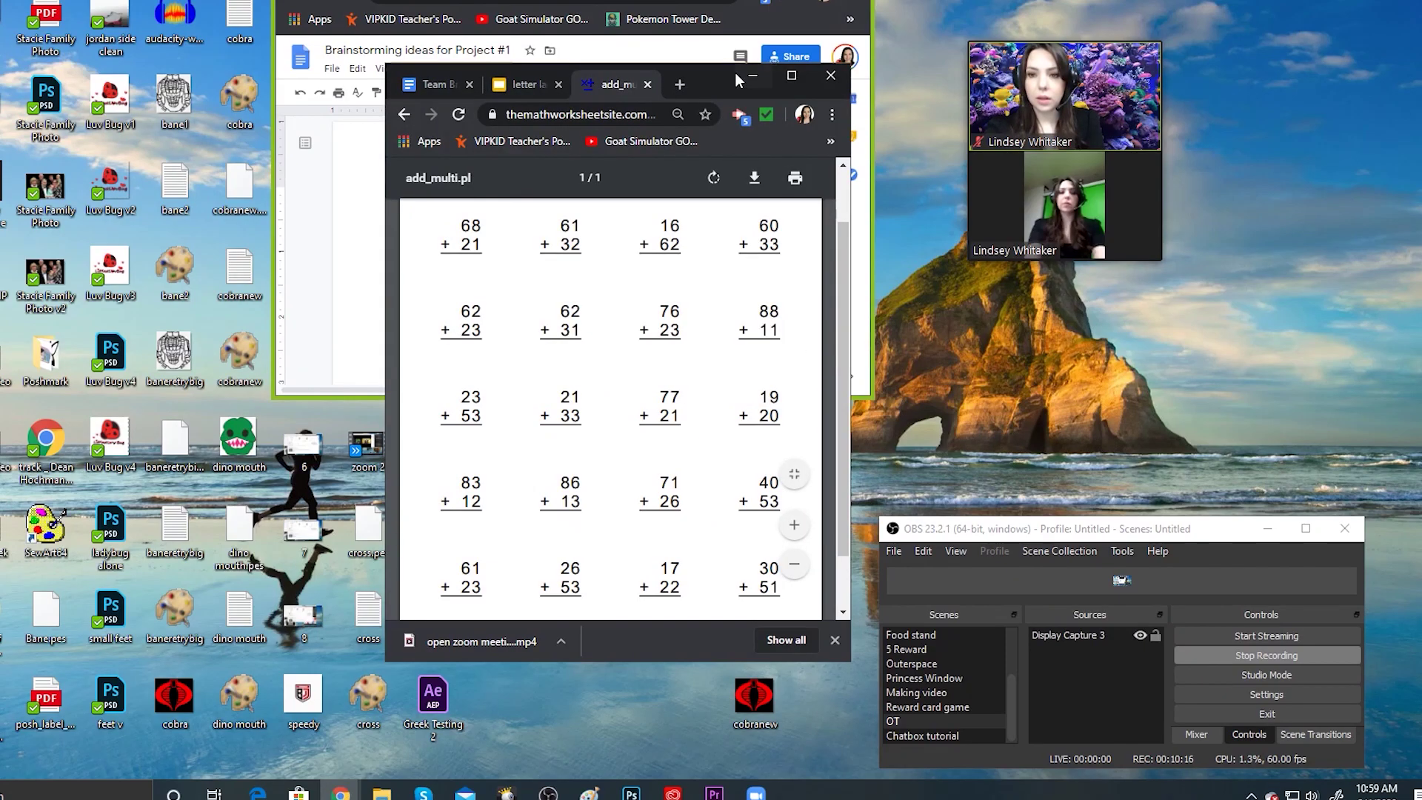
{"action": "left_click_drag", "start_coordinate": [712, 83], "coordinate": [112, 1]}
{"action": "left_click_drag", "start_coordinate": [578, 1], "coordinate": [624, 47]}
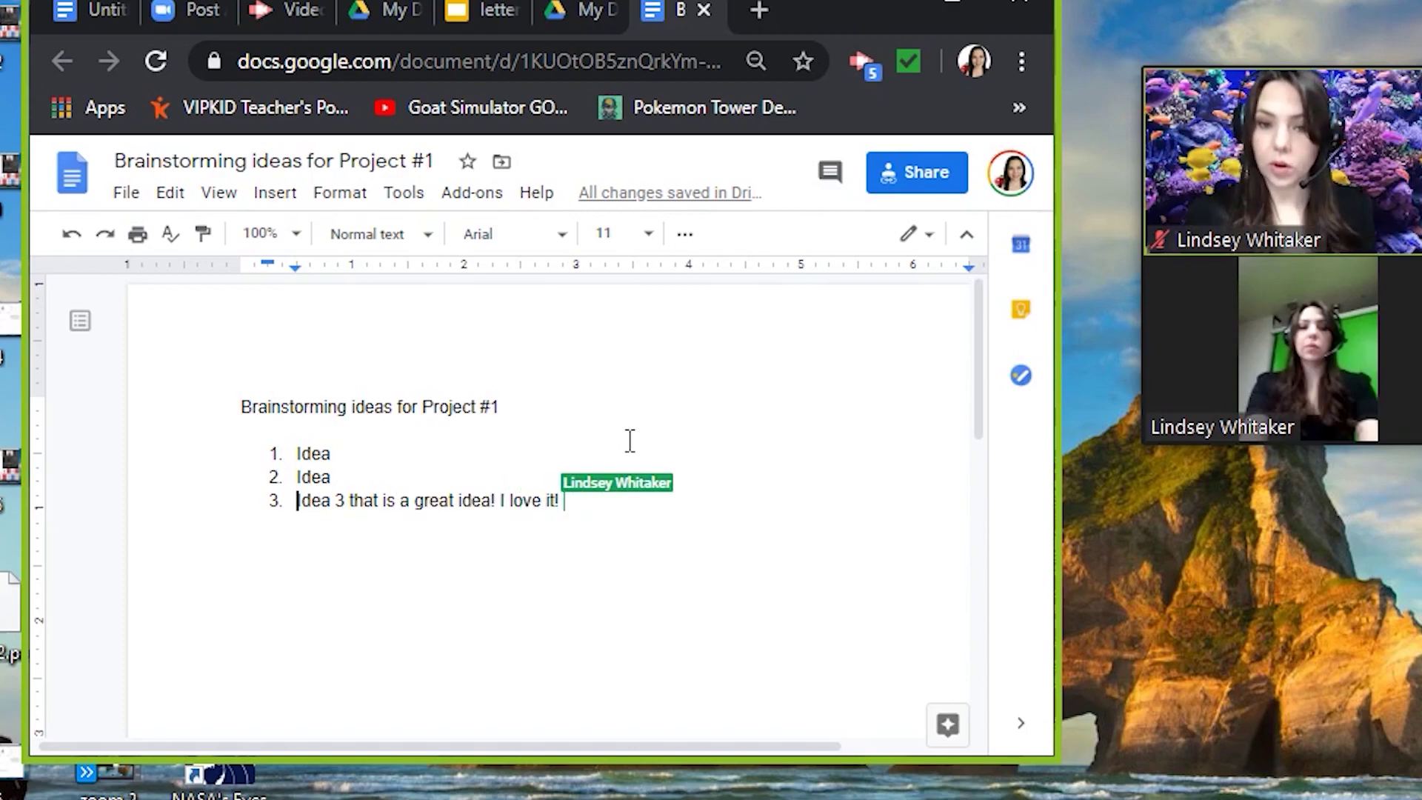
Place the text cursor at the end of the third idea in the shared document
{"action": "left_click", "coordinate": [403, 549]}
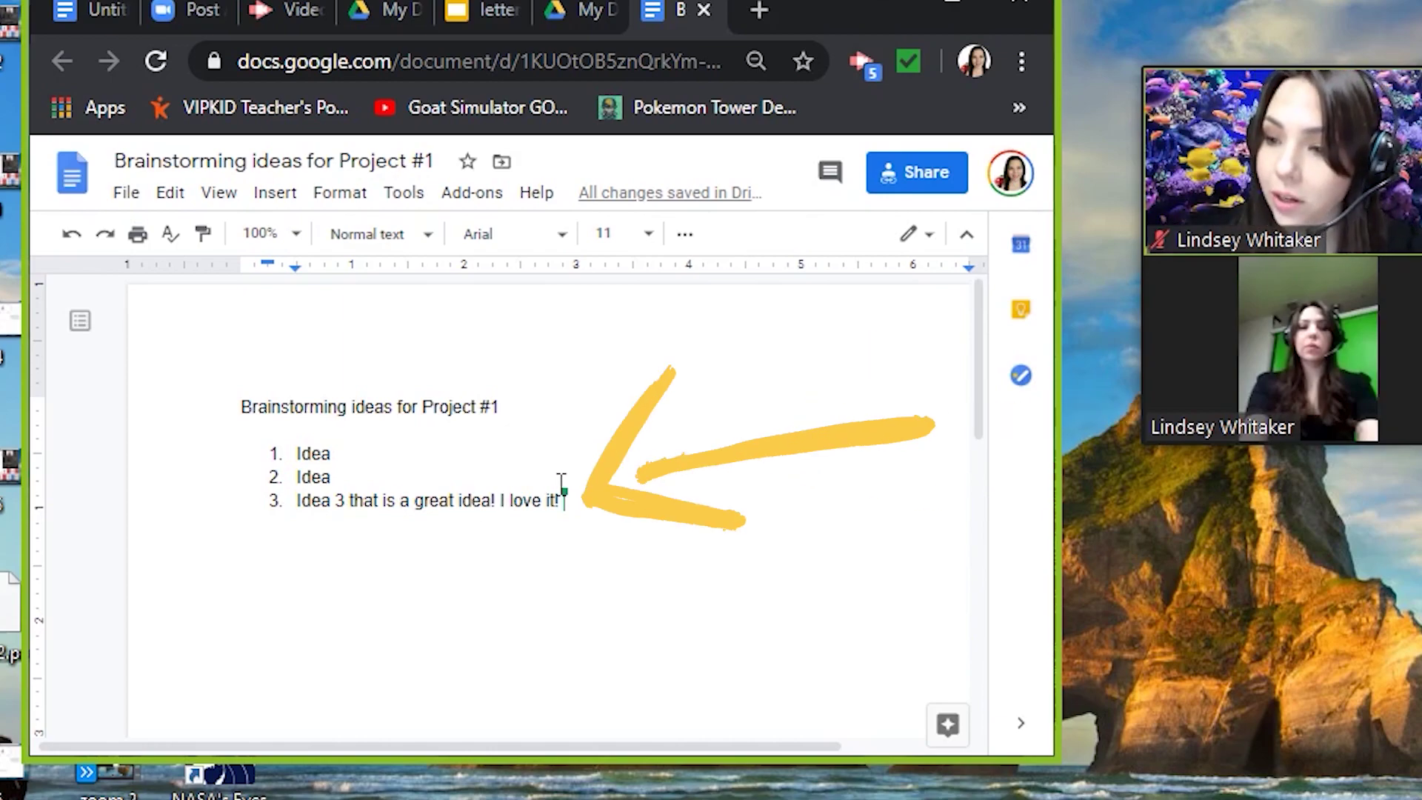
{"action": "mouse_move", "coordinate": [1374, 362]}
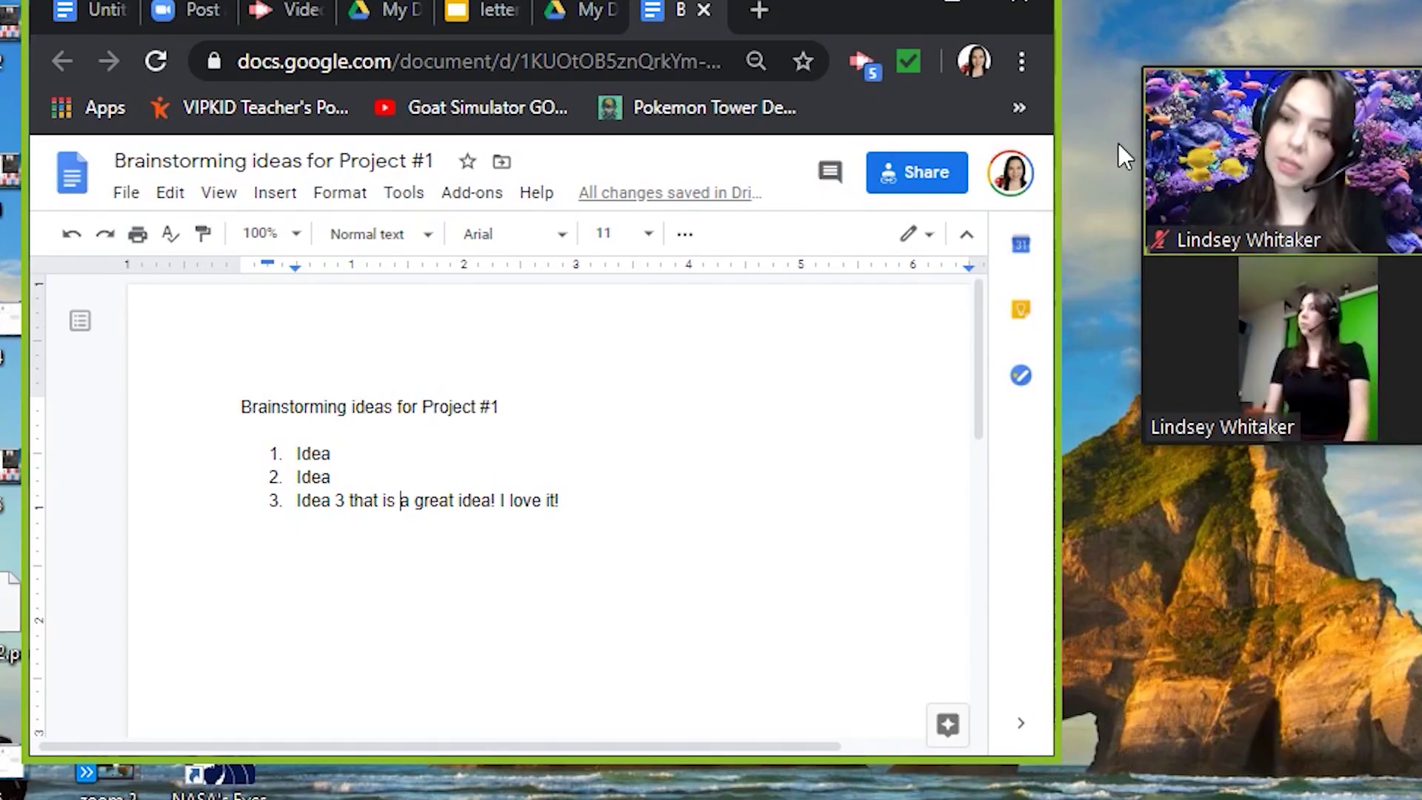
{"action": "left_click", "coordinate": [584, 500]}
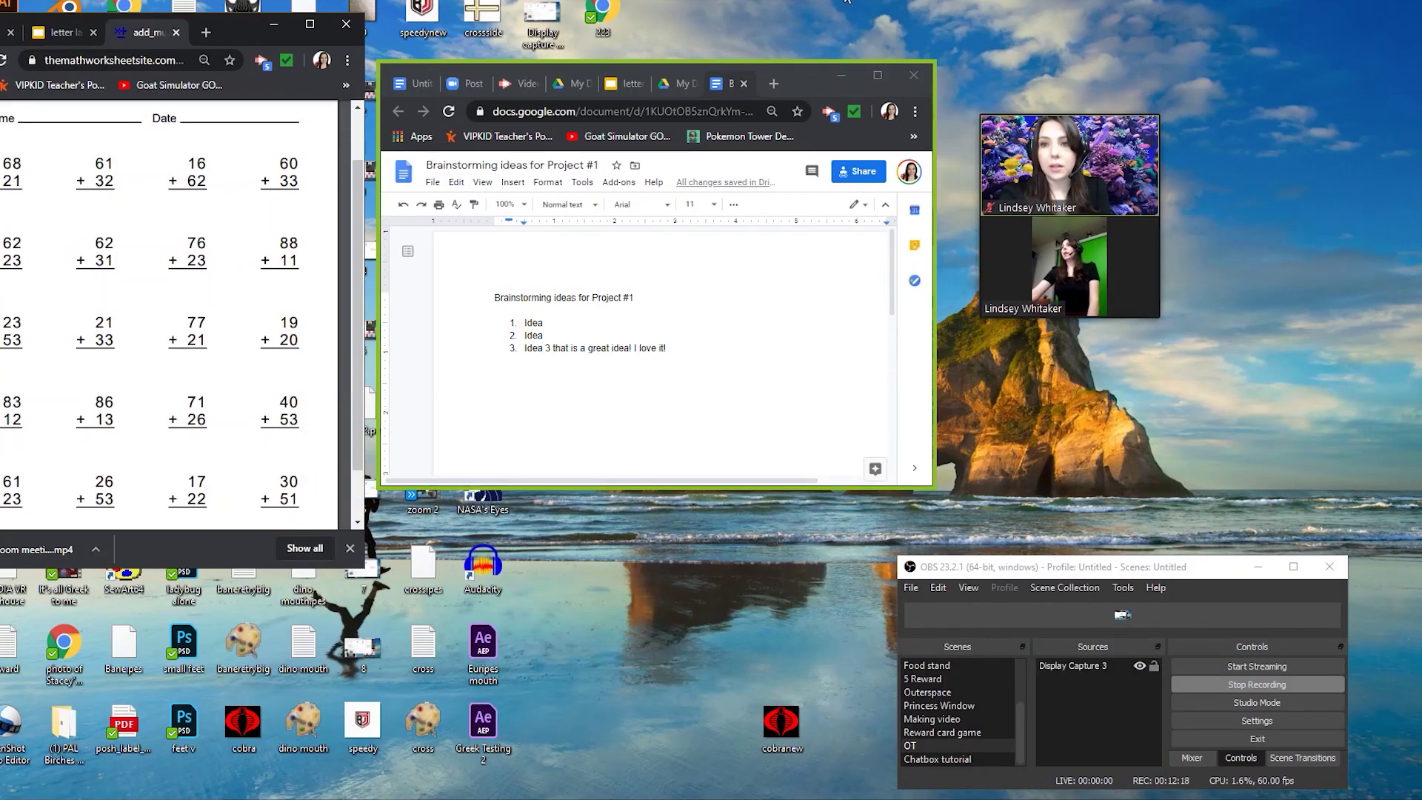
Turn on annotation for the shared brainstorming document and draw yellow check marks beside the first two ideas
{"action": "mouse_move", "coordinate": [715, 4]}
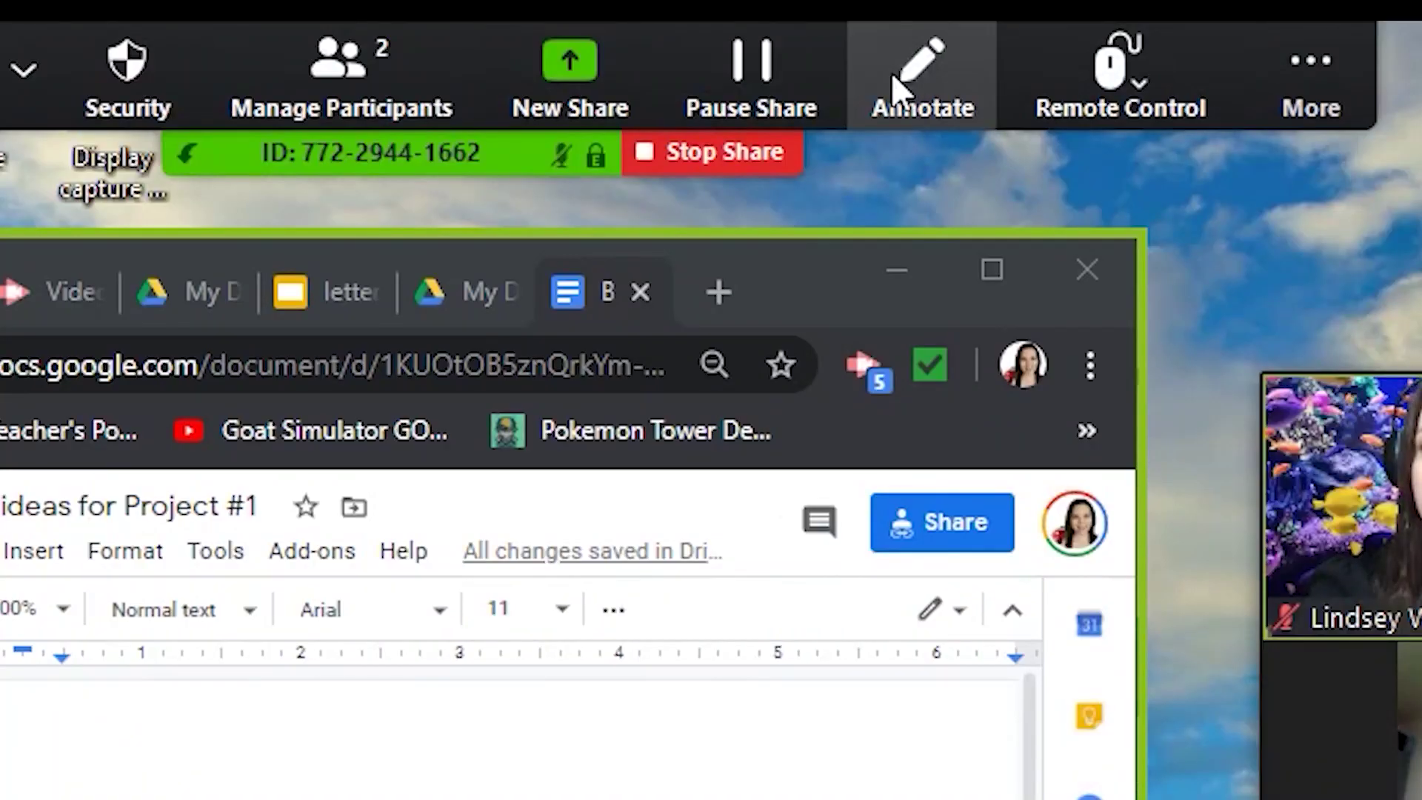
{"action": "left_click", "coordinate": [852, 5]}
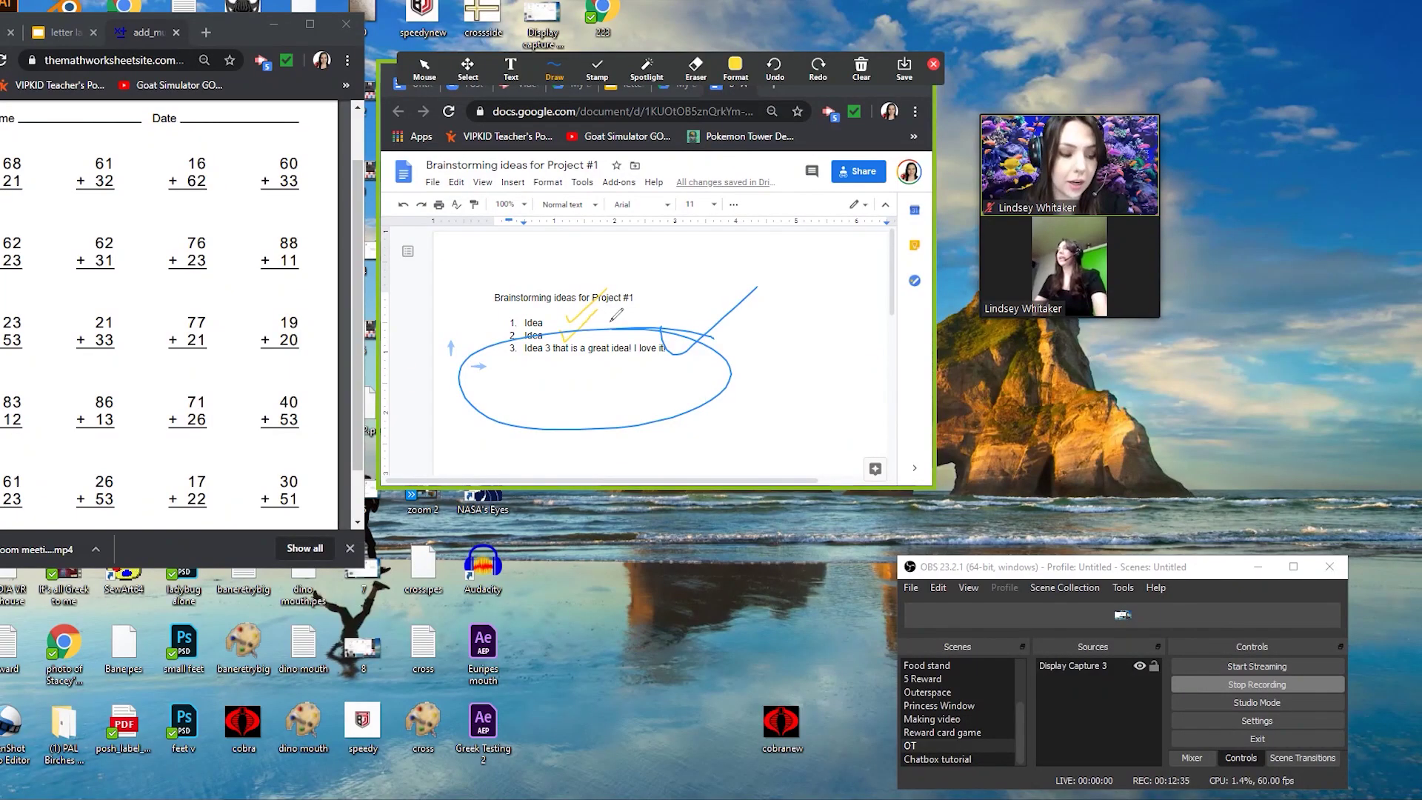